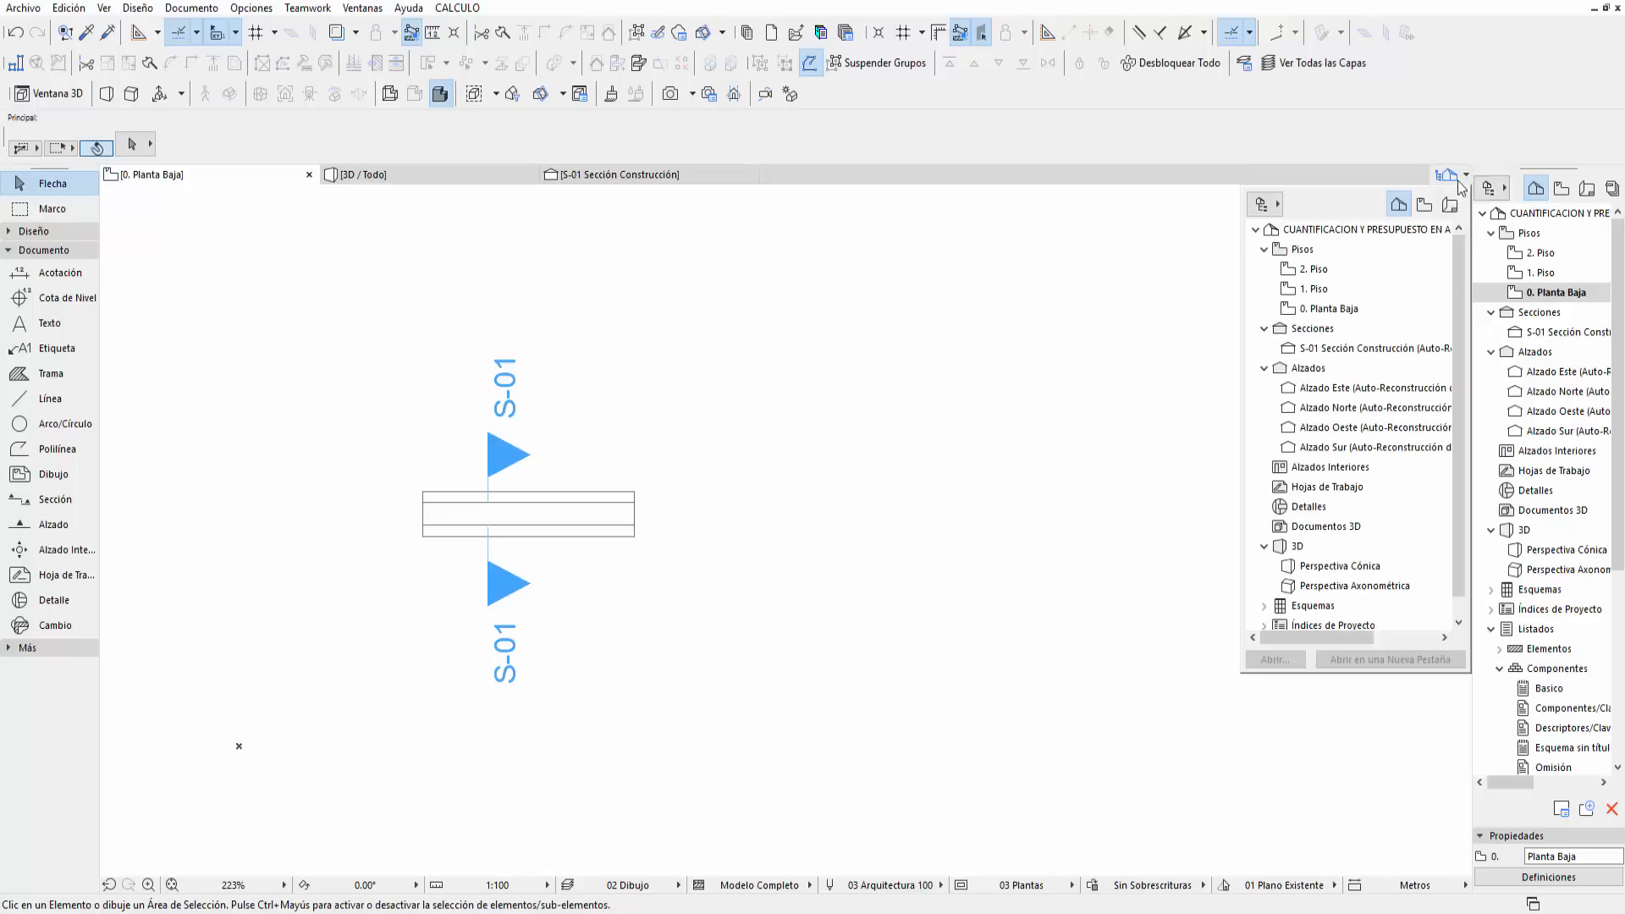
- Hide the Navigator palette and show it again
{"action": "left_click", "coordinate": [1506, 193]}
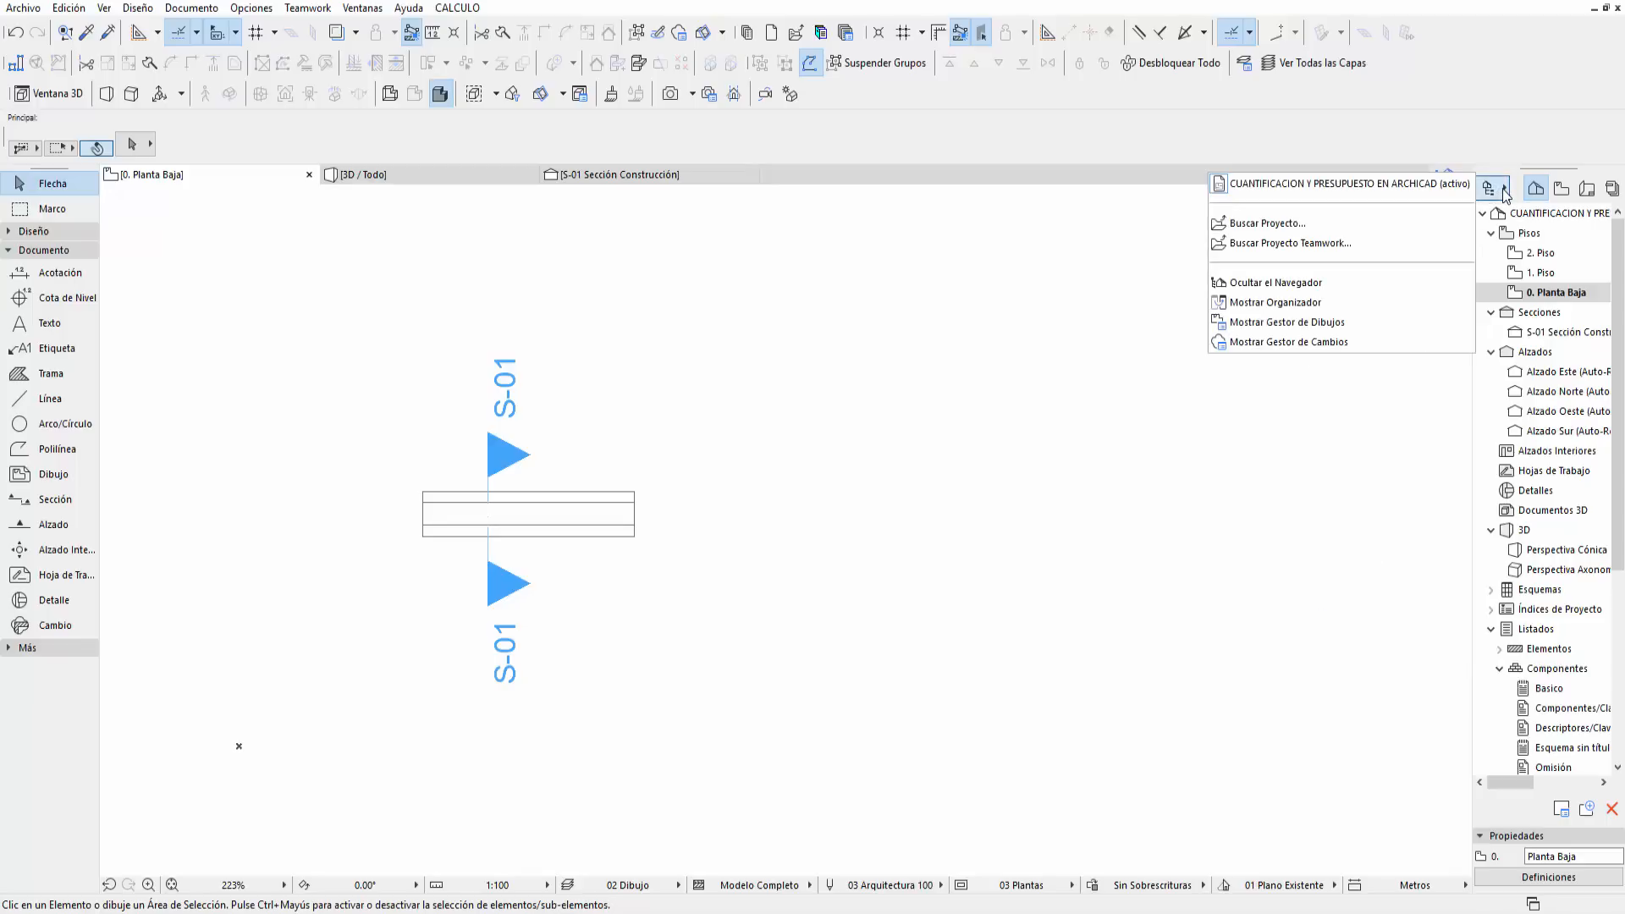
{"action": "left_click", "coordinate": [1311, 293]}
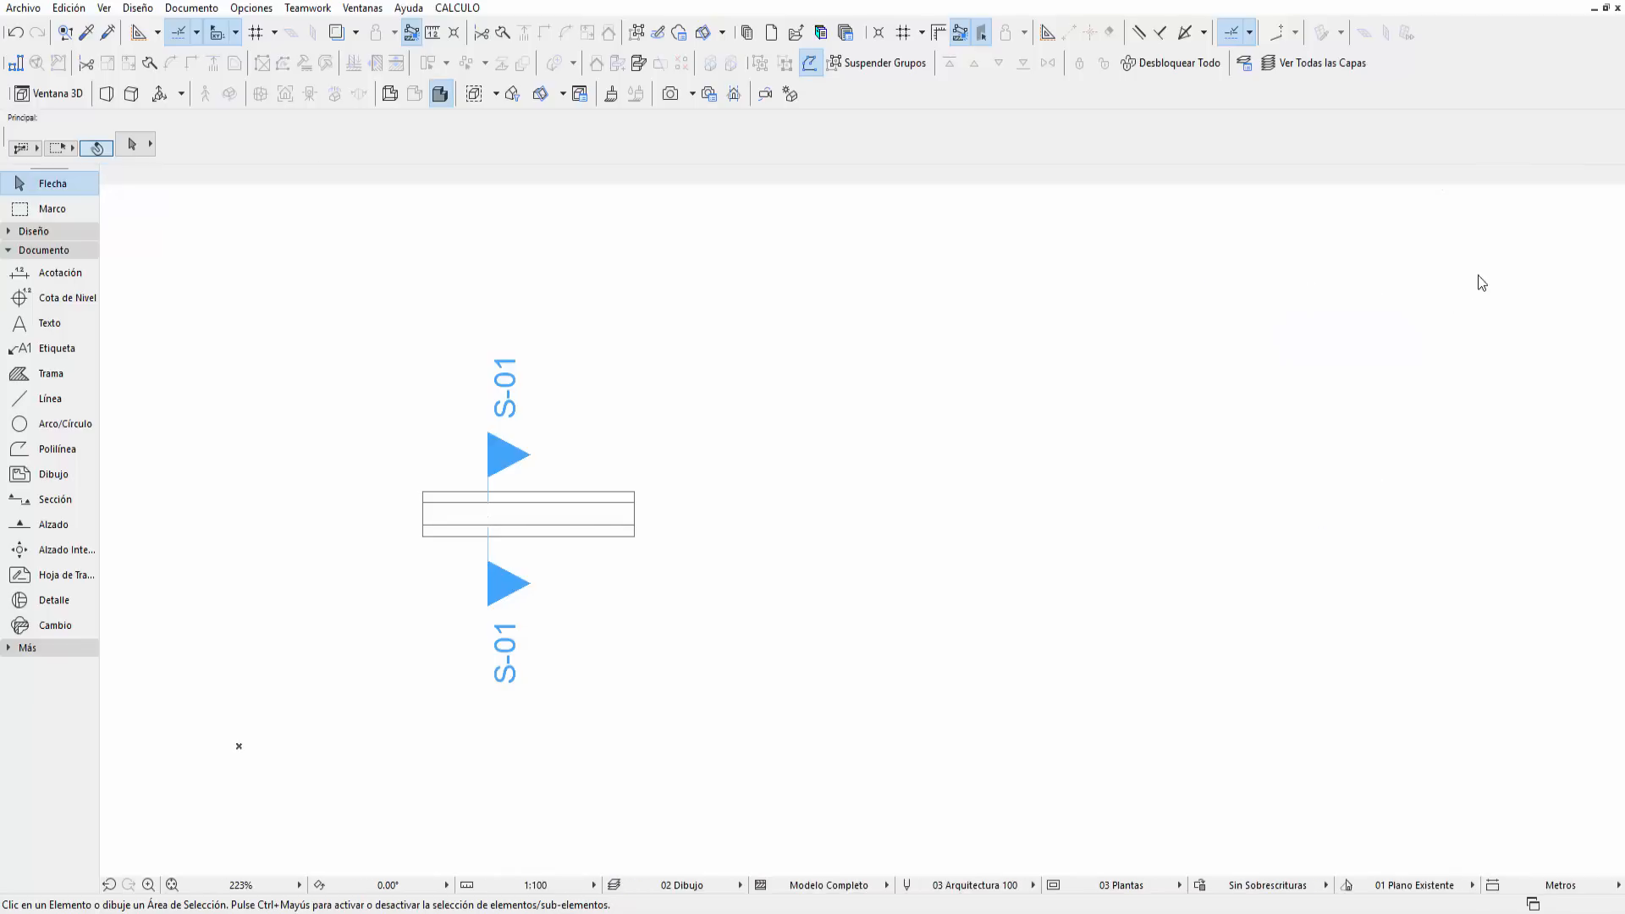
{"action": "left_click", "coordinate": [1599, 175]}
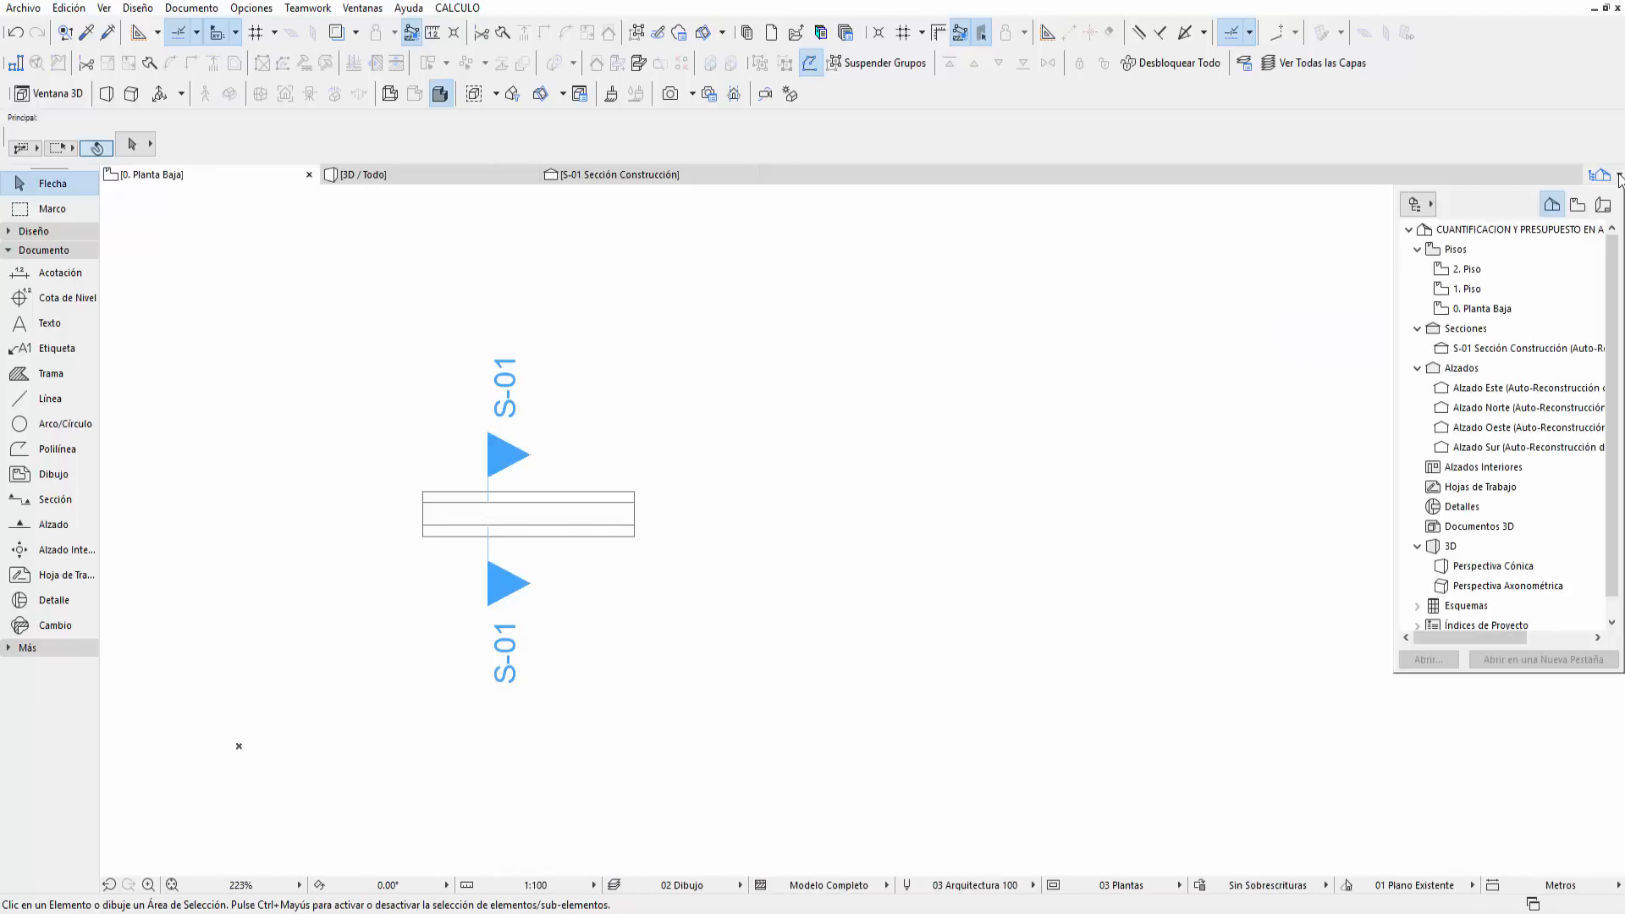
{"action": "left_click", "coordinate": [1431, 207]}
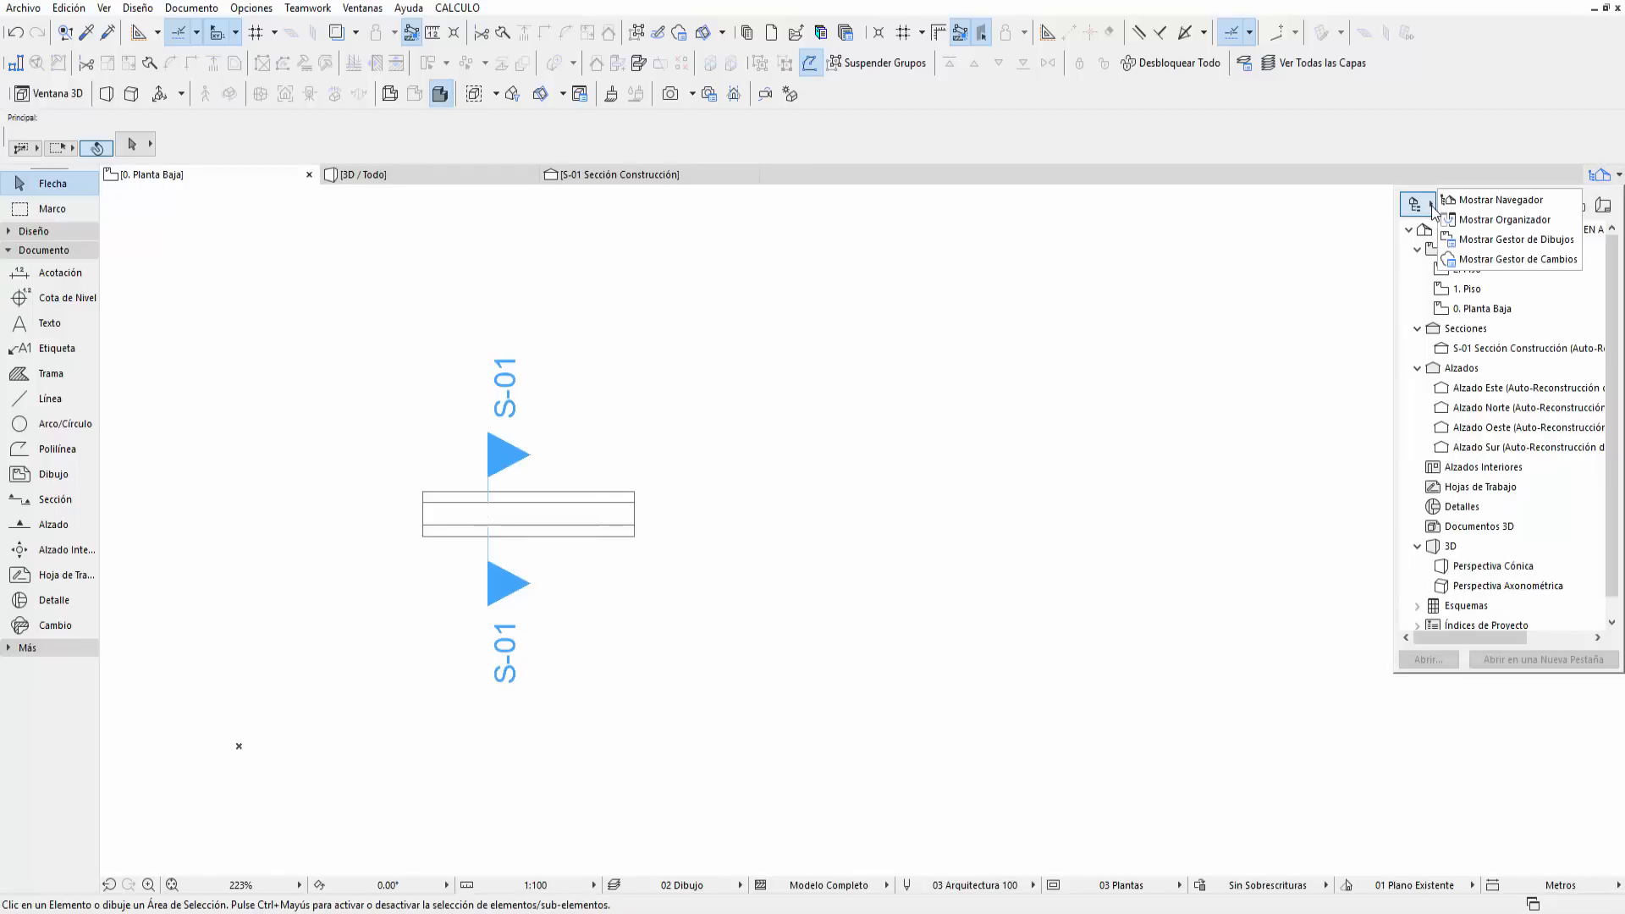
{"action": "left_click", "coordinate": [1479, 204]}
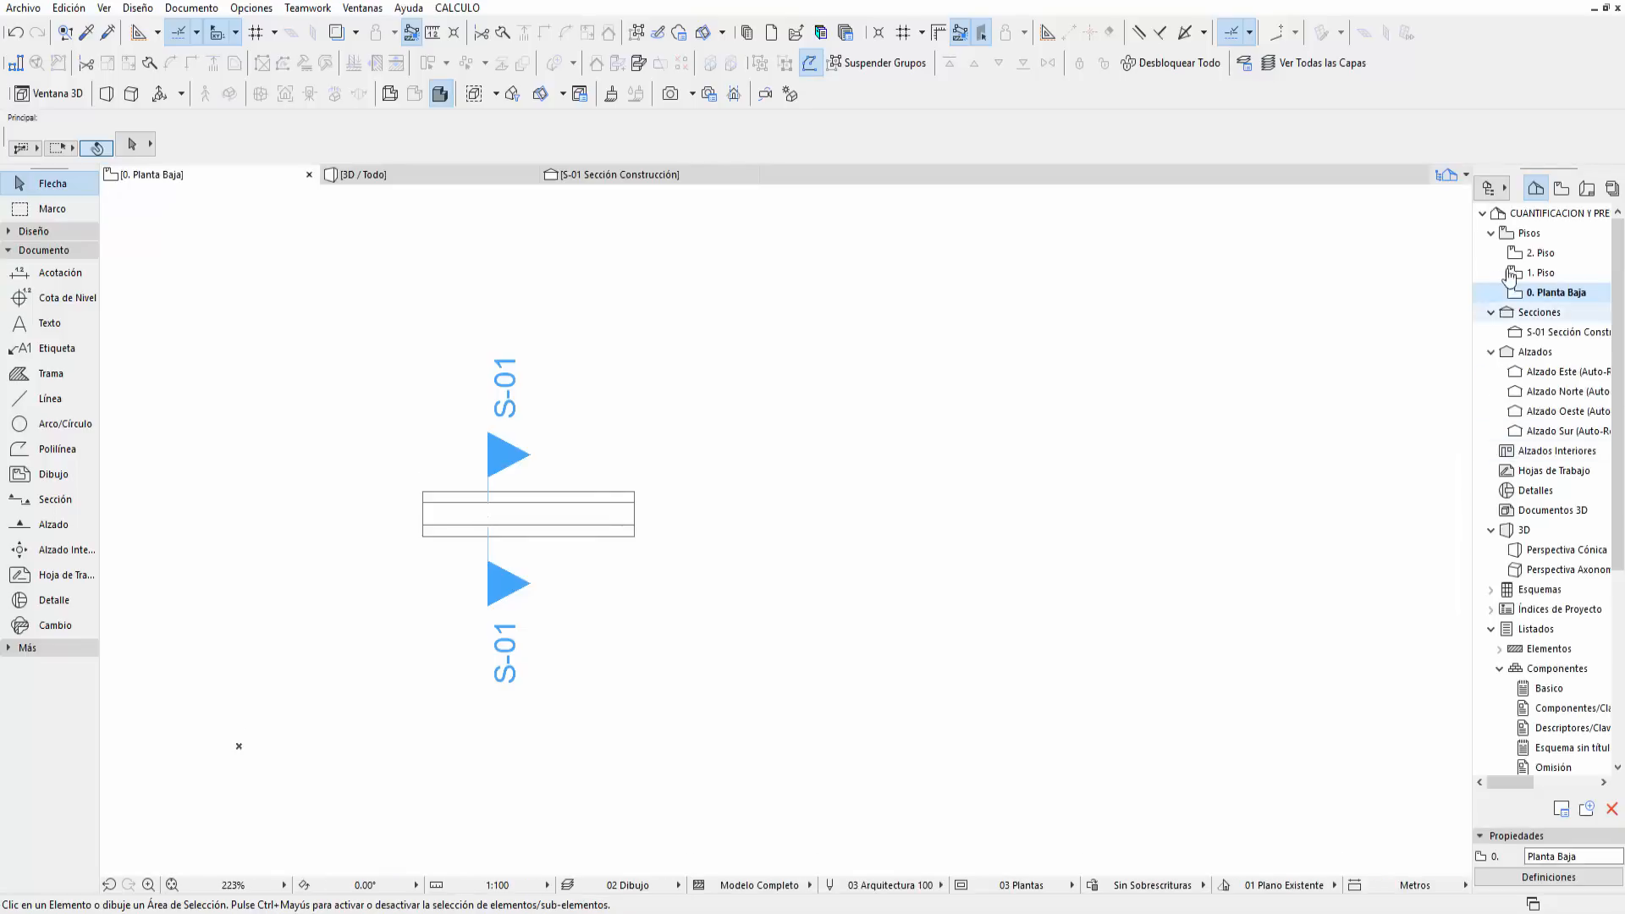
- Collapse the Pisos, Secciones, Alzados and 3D groups in the project tree, leaving Listados > Componentes expanded
{"action": "left_click", "coordinate": [1492, 234]}
{"action": "left_click", "coordinate": [1493, 253]}
{"action": "left_click", "coordinate": [1492, 273]}
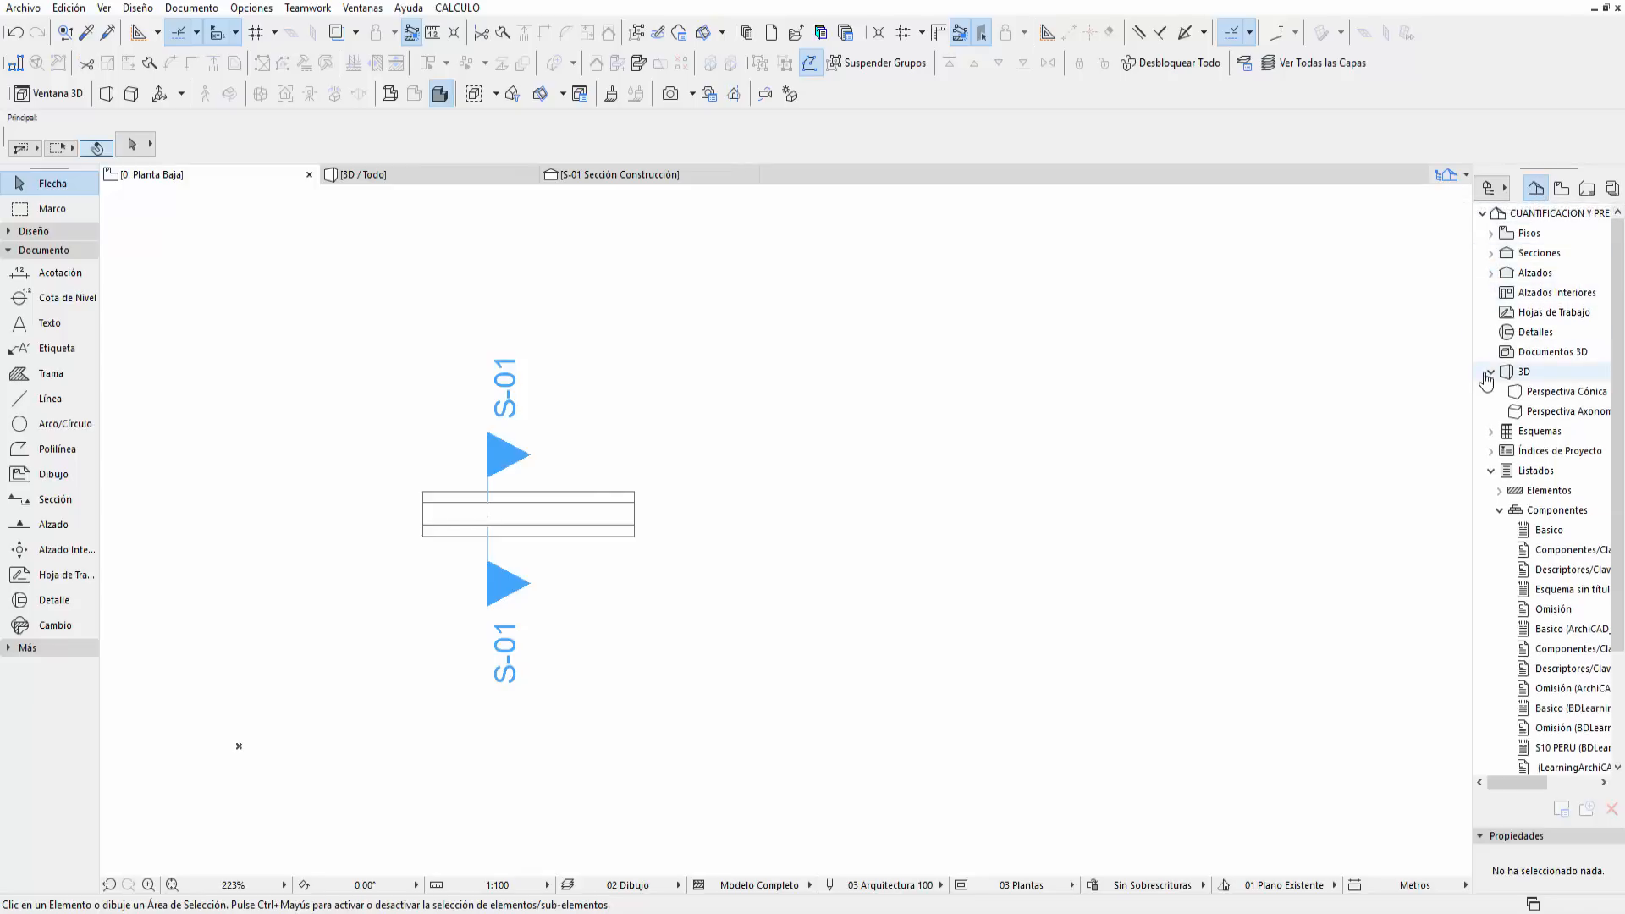
{"action": "left_click", "coordinate": [1491, 372]}
{"action": "left_click", "coordinate": [1500, 470]}
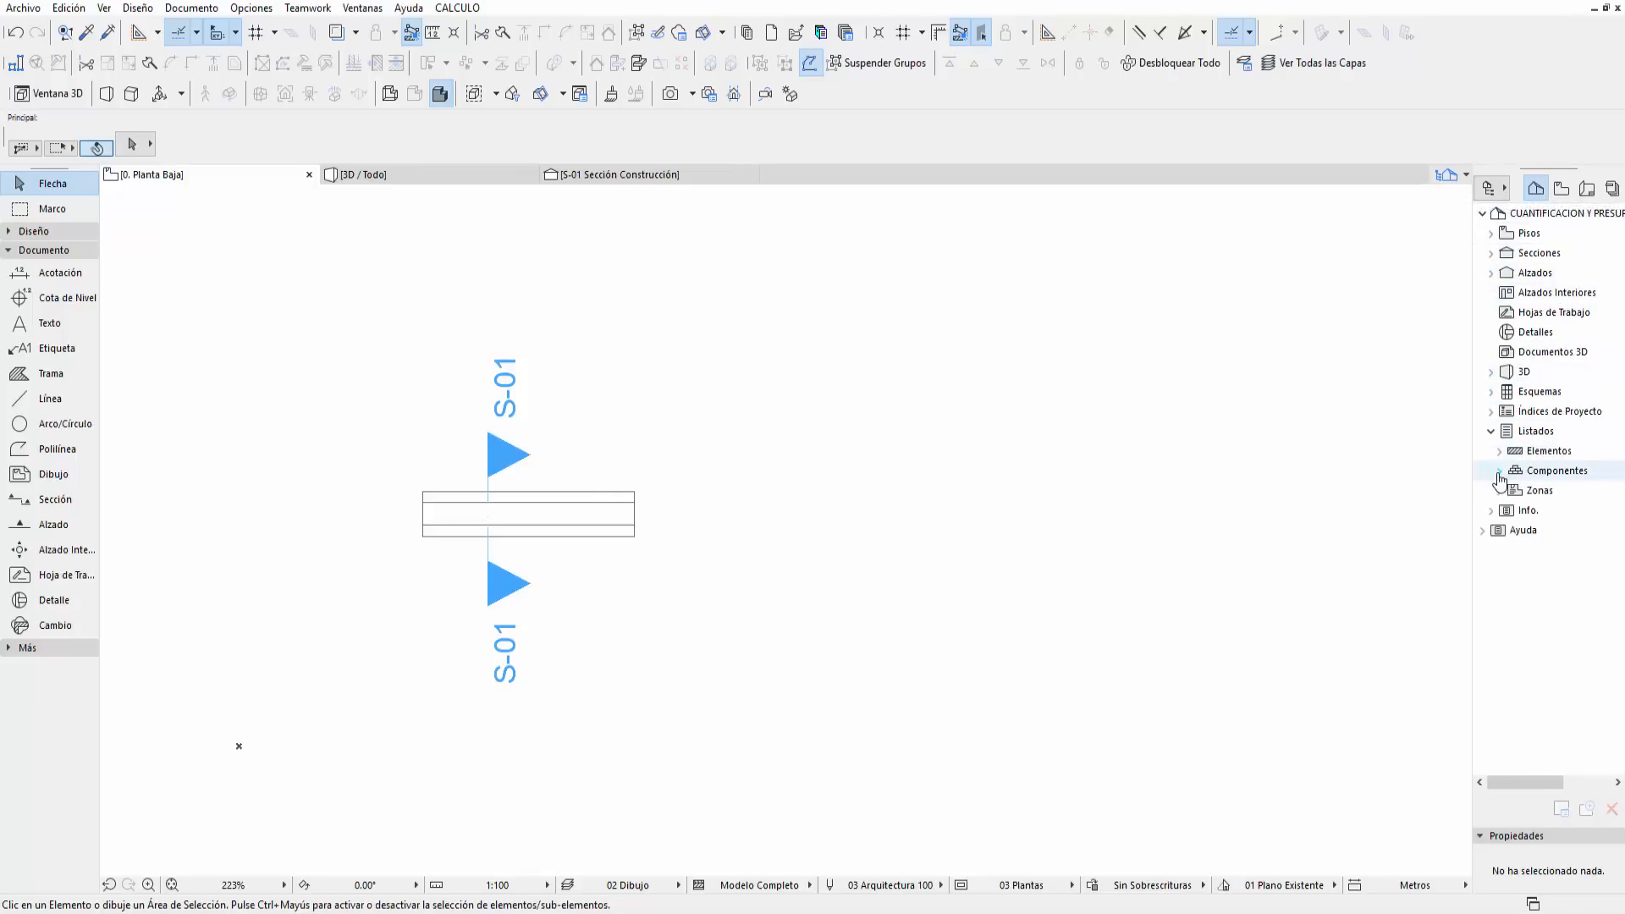
{"action": "left_click", "coordinate": [1500, 472]}
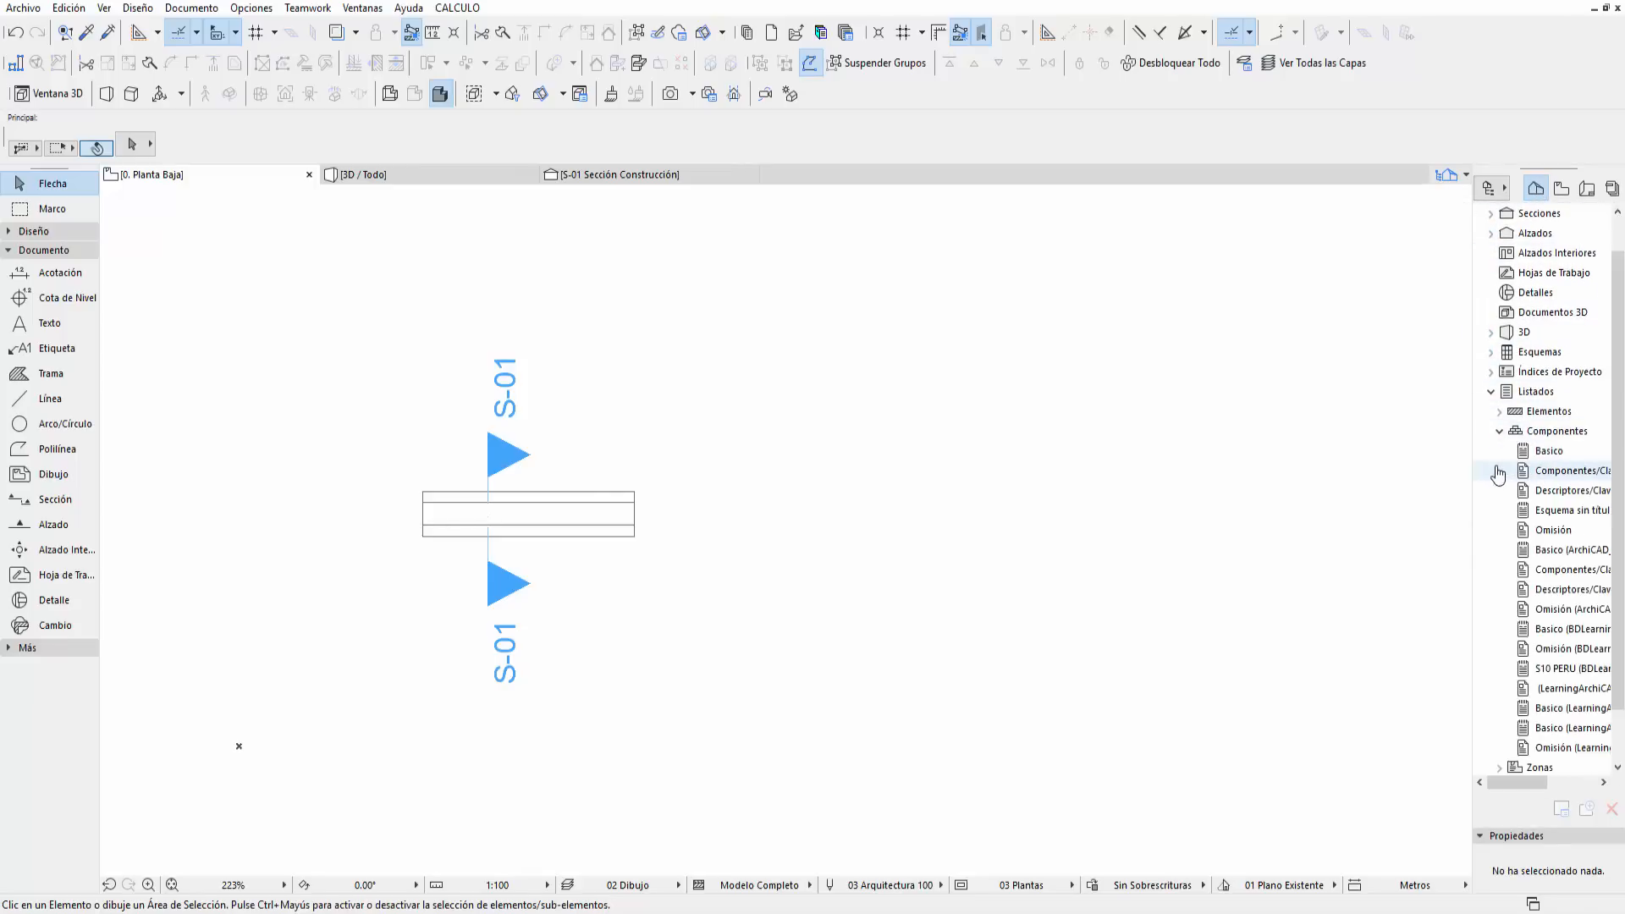
- Open the Basico component list and highlight its full contents for review
{"action": "left_click", "coordinate": [1541, 433]}
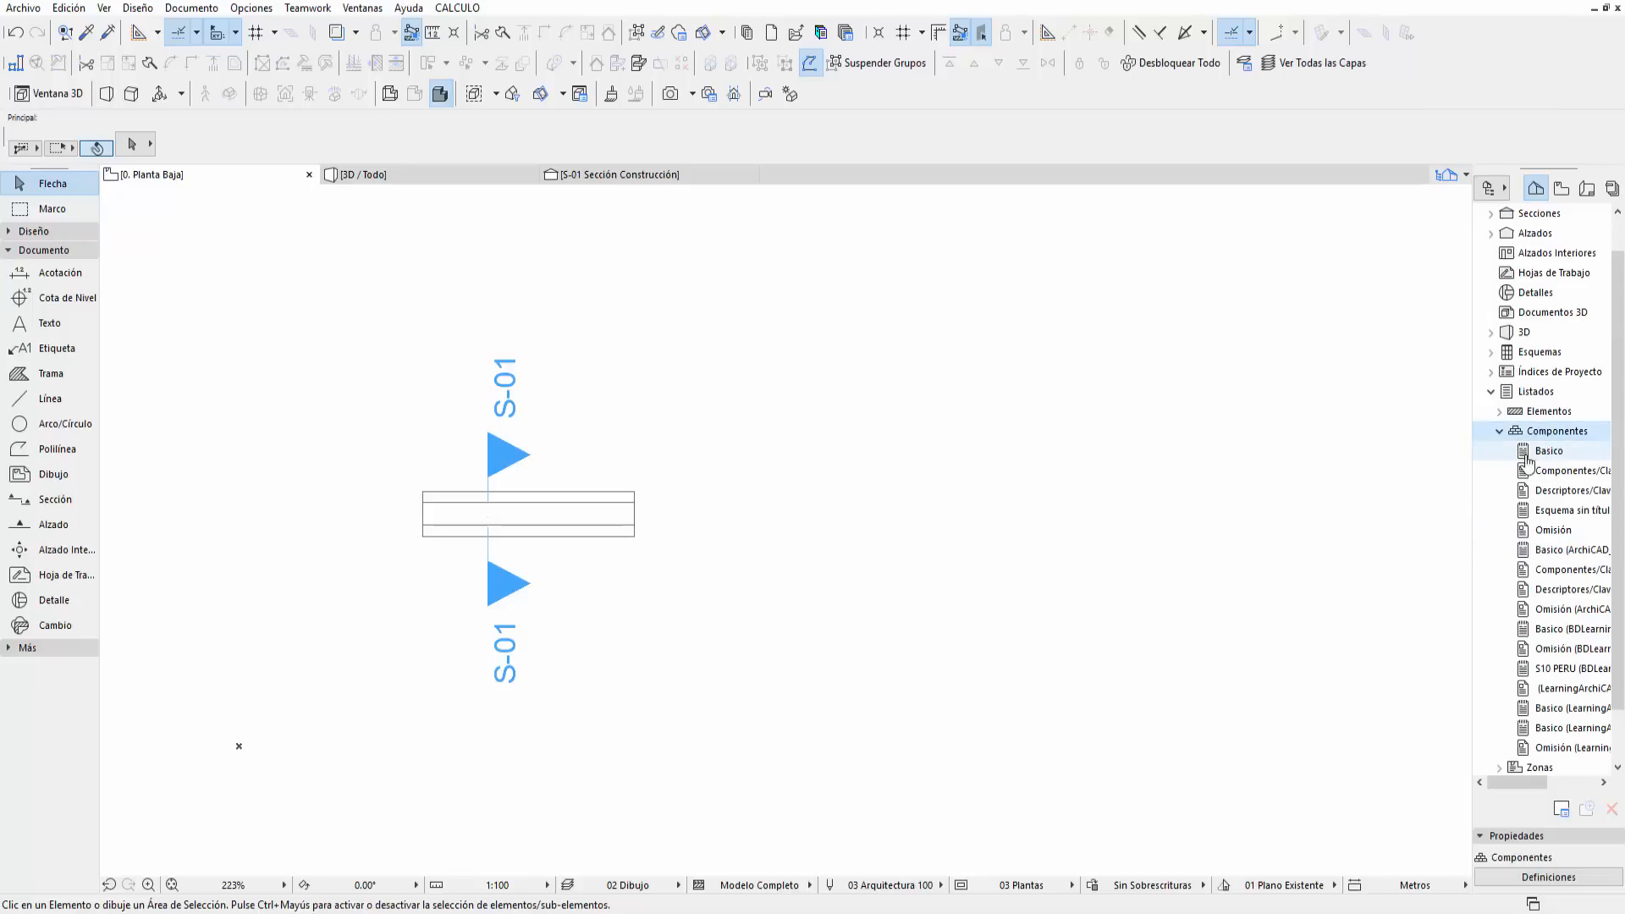
{"action": "left_click", "coordinate": [1550, 458]}
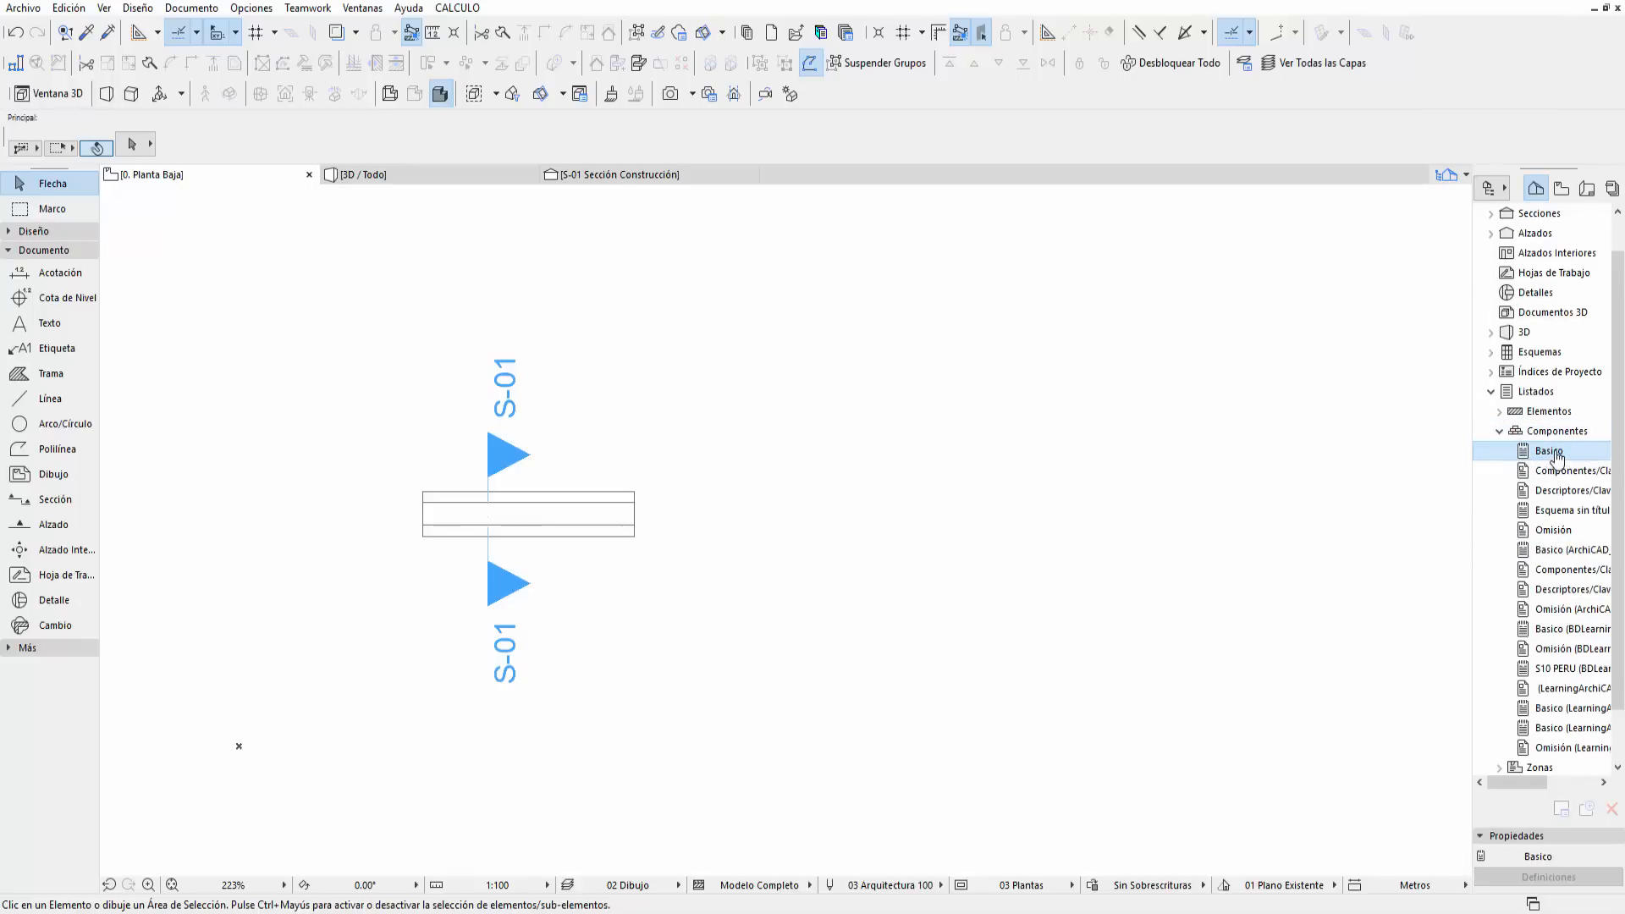
{"action": "double_click", "coordinate": [1550, 451]}
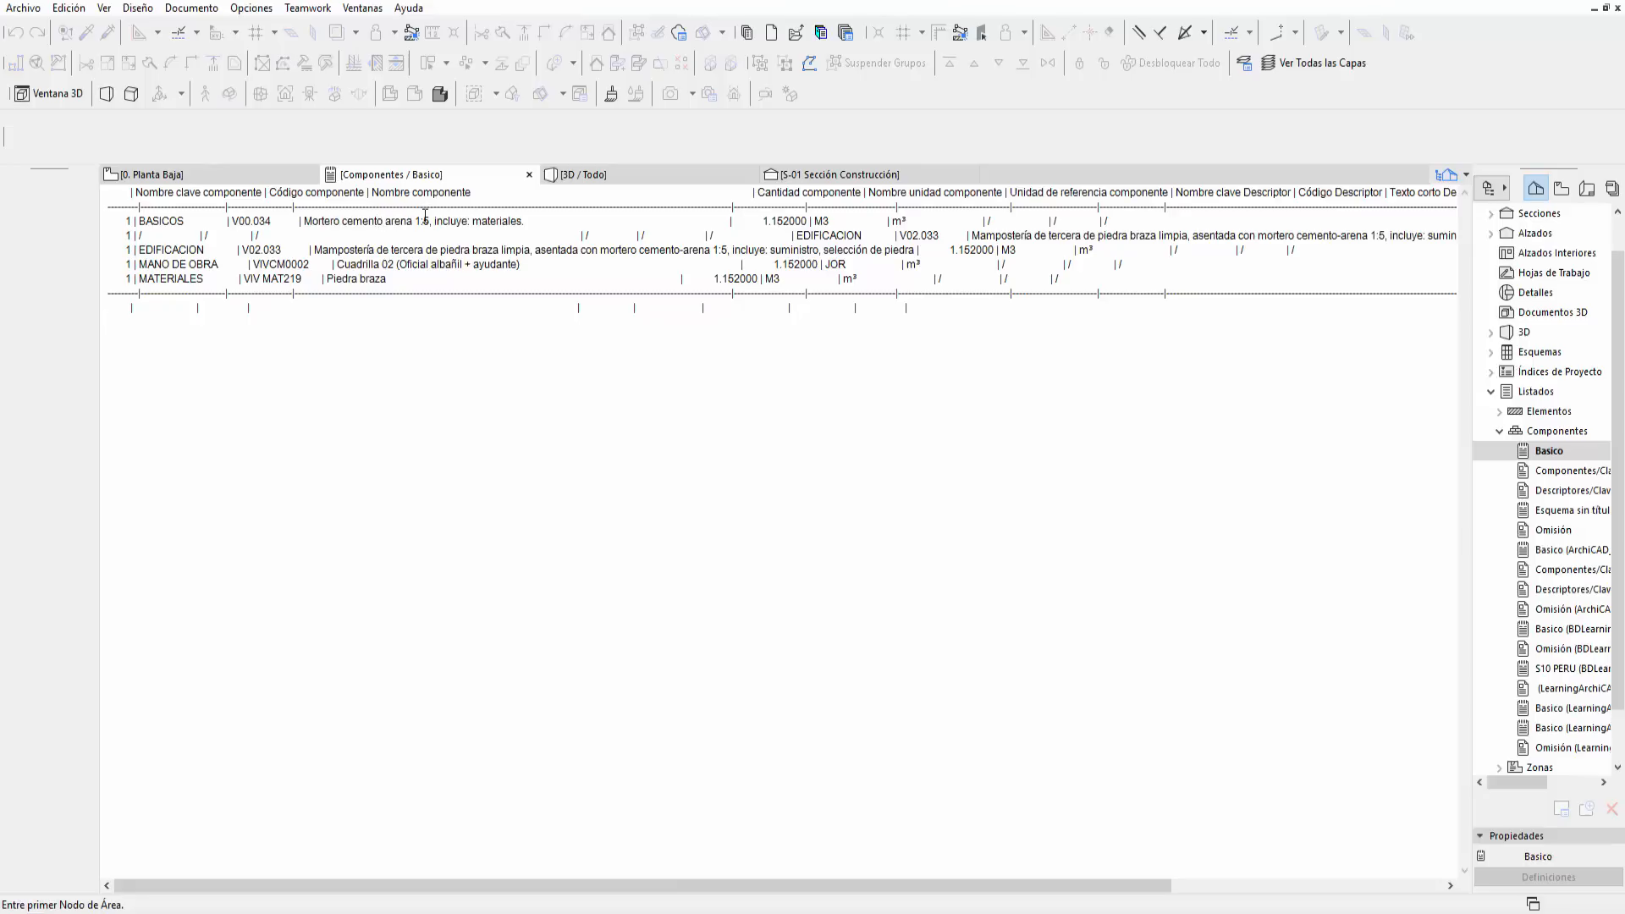
{"action": "left_click_drag", "start_coordinate": [128, 194], "coordinate": [1060, 308]}
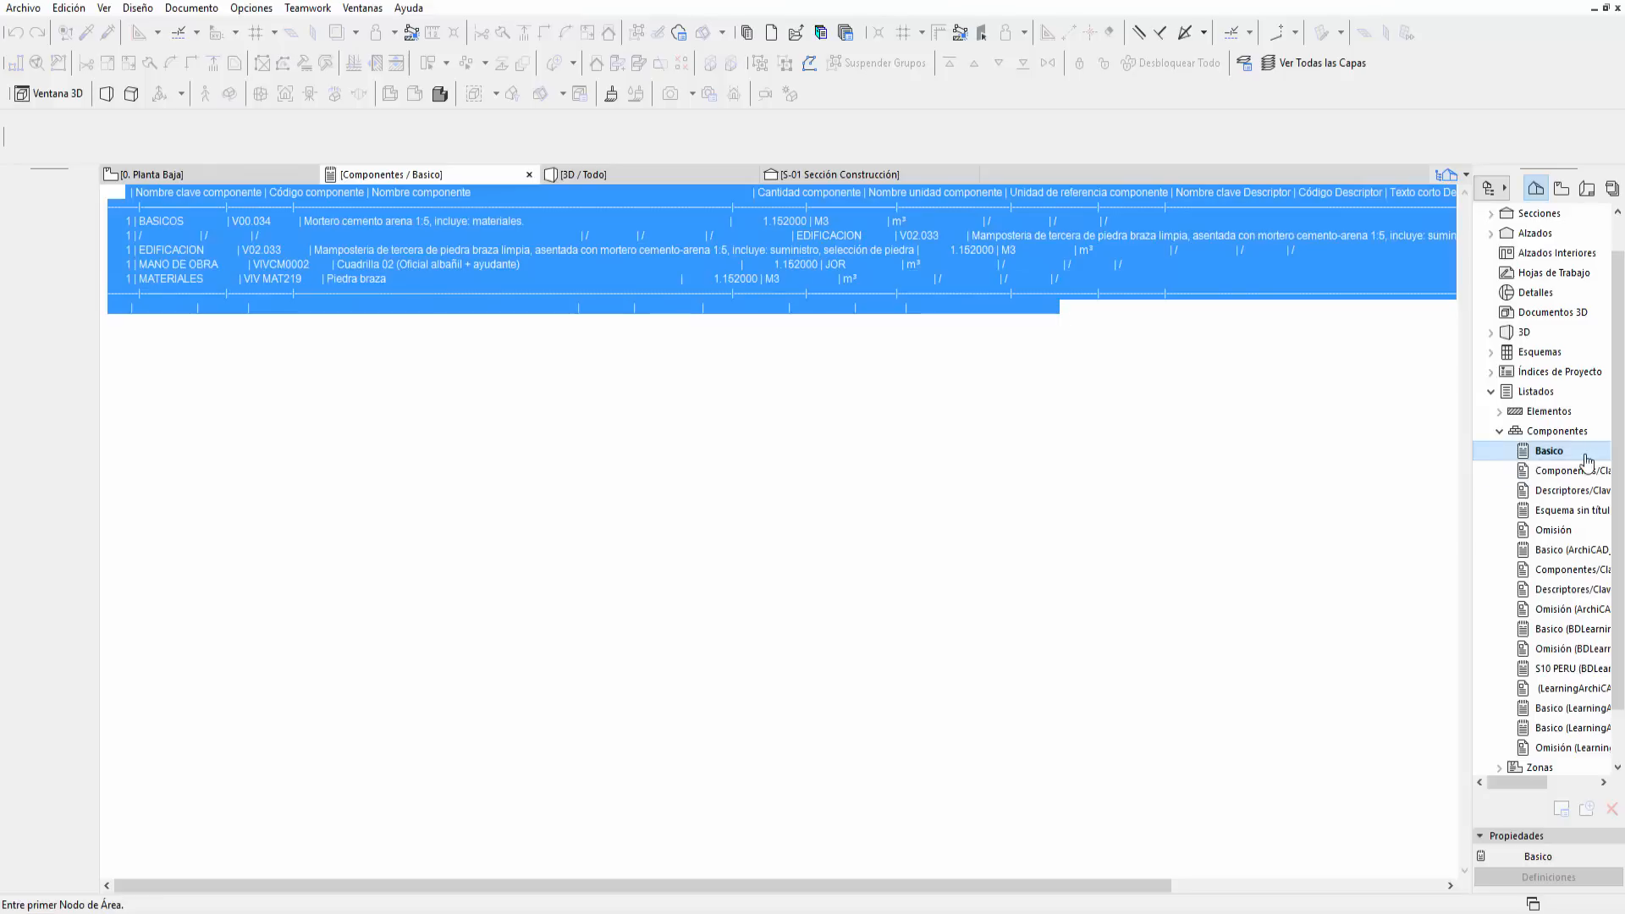
{"action": "left_click", "coordinate": [1176, 320]}
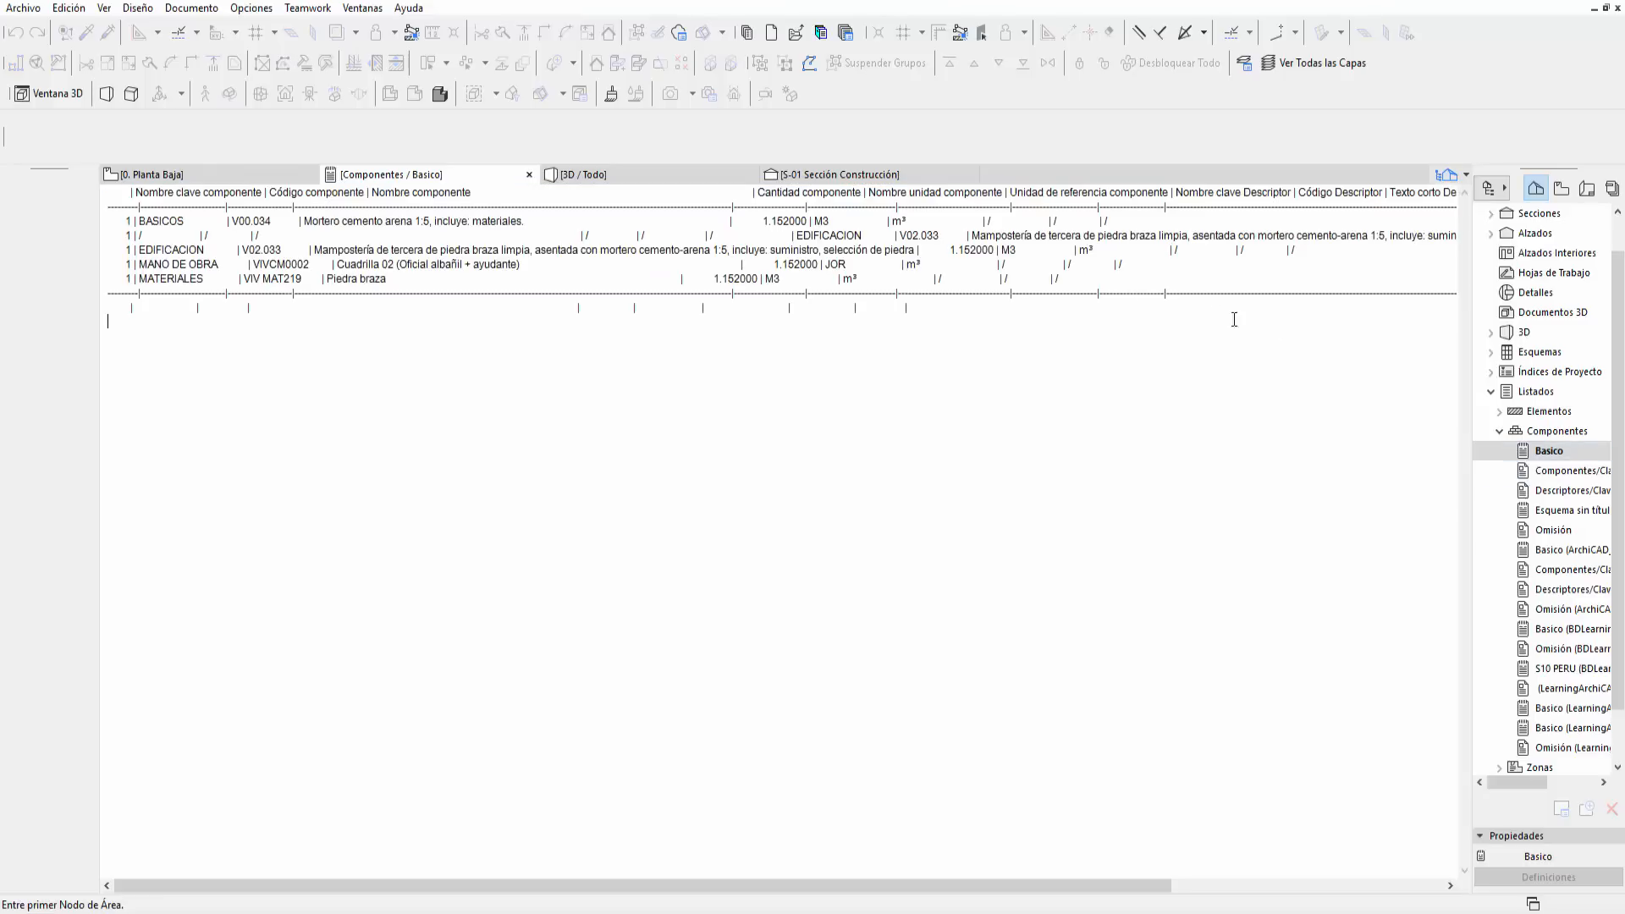
- Open the list scheme definitions for Componentes, move the dialog below the listed rows and collapse the Por defecto group
{"action": "left_click", "coordinate": [1559, 434]}
{"action": "right_click", "coordinate": [1562, 438]}
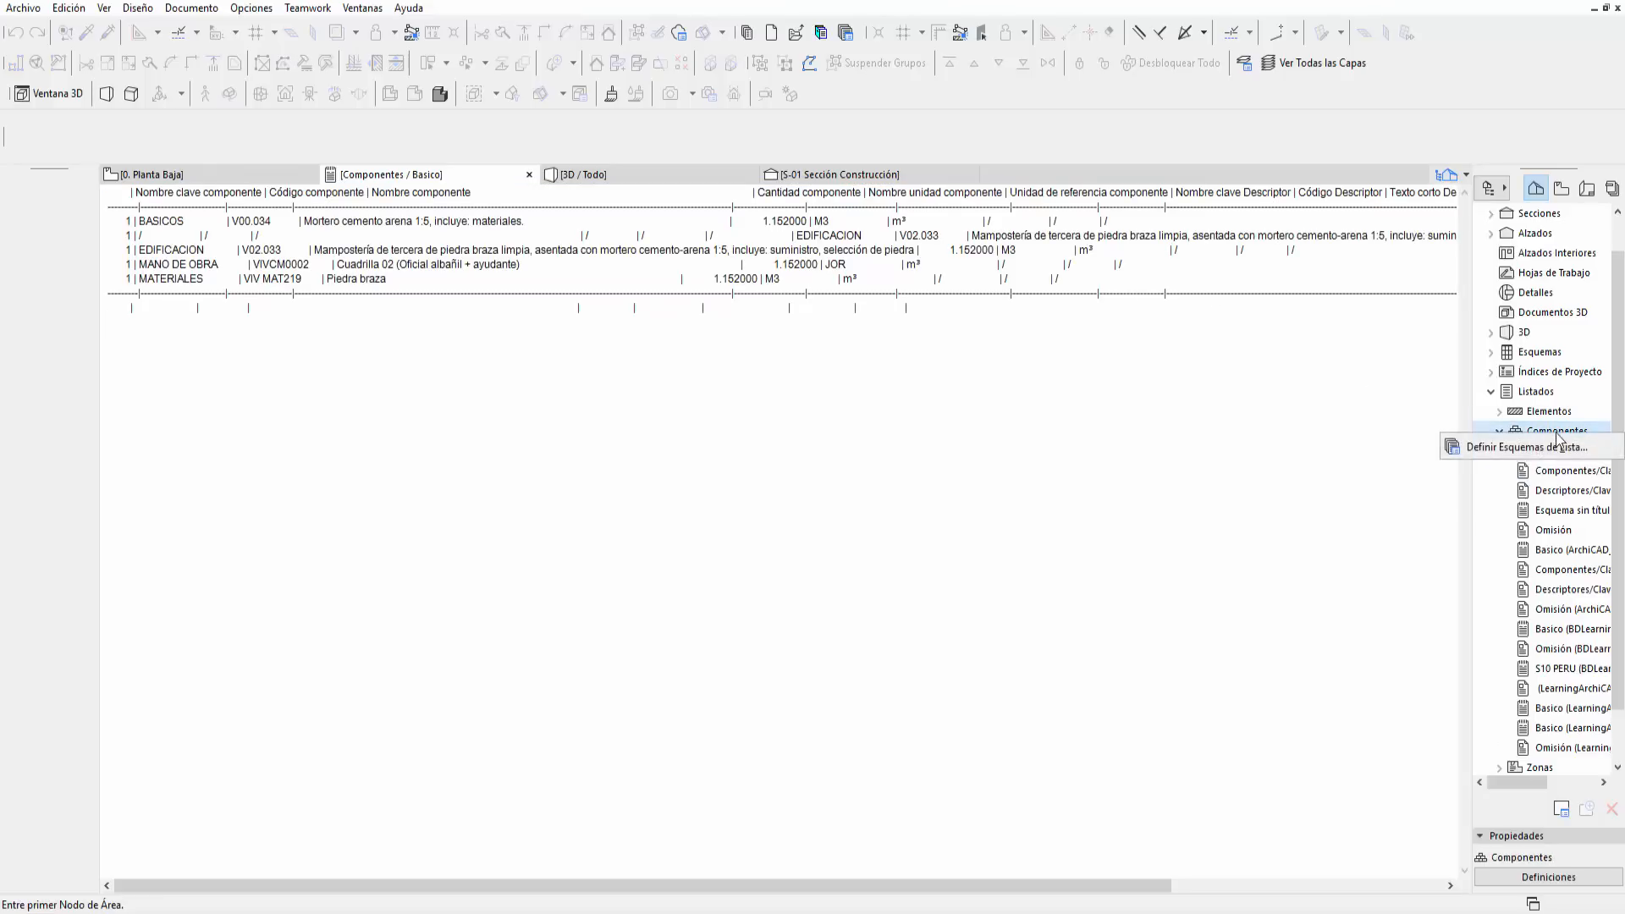
{"action": "left_click", "coordinate": [1486, 451]}
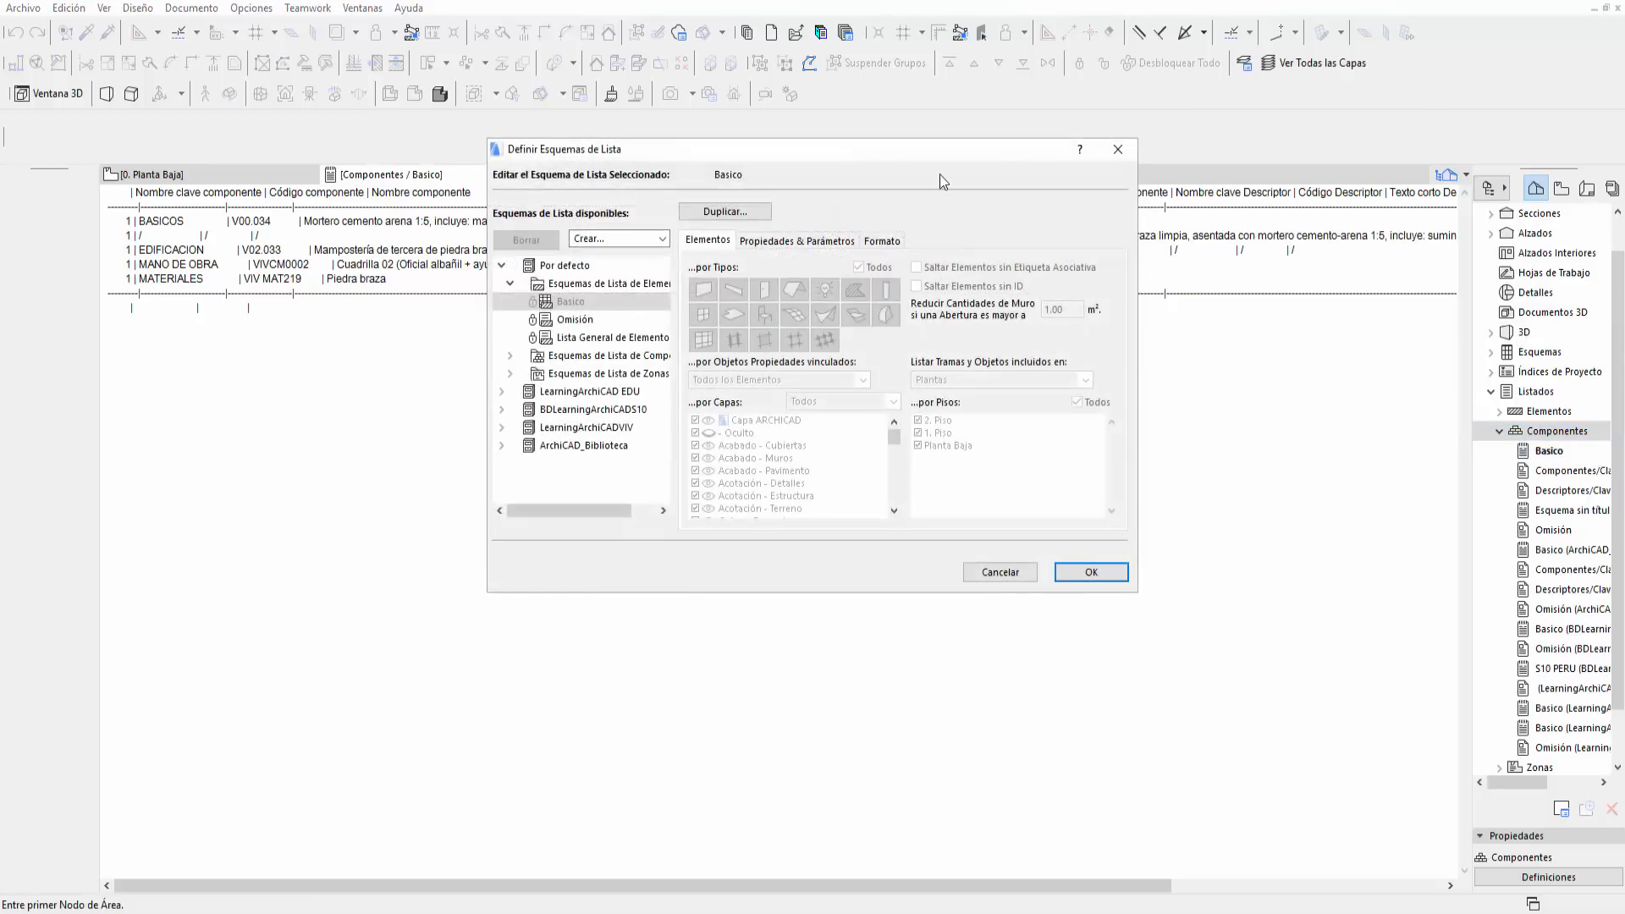
{"action": "left_click_drag", "start_coordinate": [923, 160], "coordinate": [879, 368]}
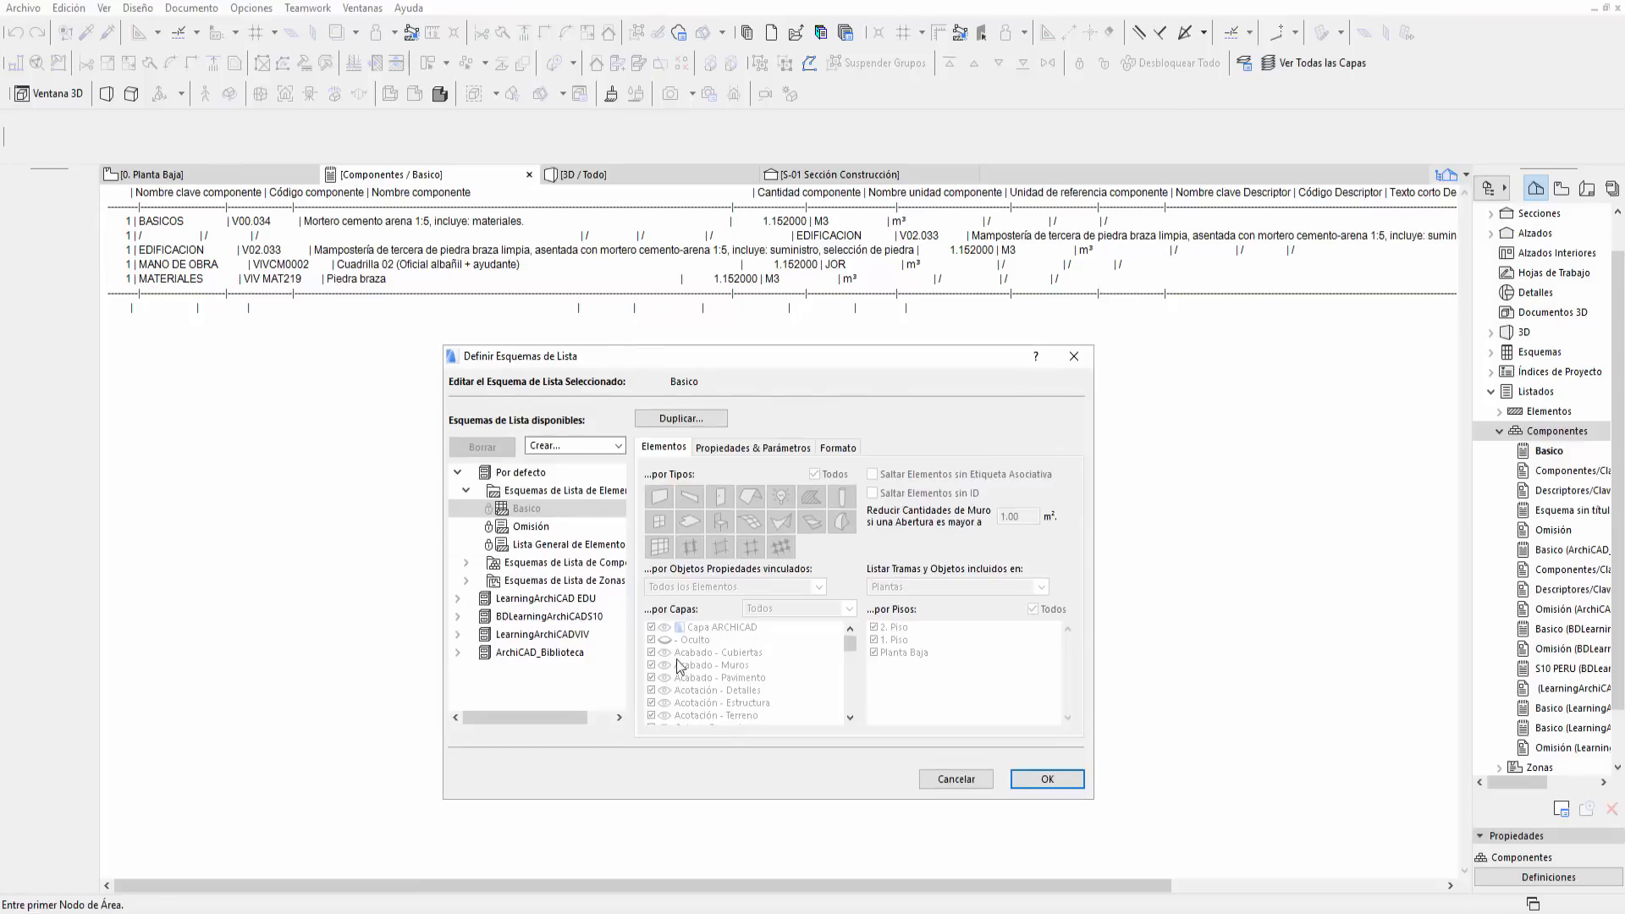
{"action": "left_click", "coordinate": [466, 490]}
{"action": "left_click", "coordinate": [457, 472]}
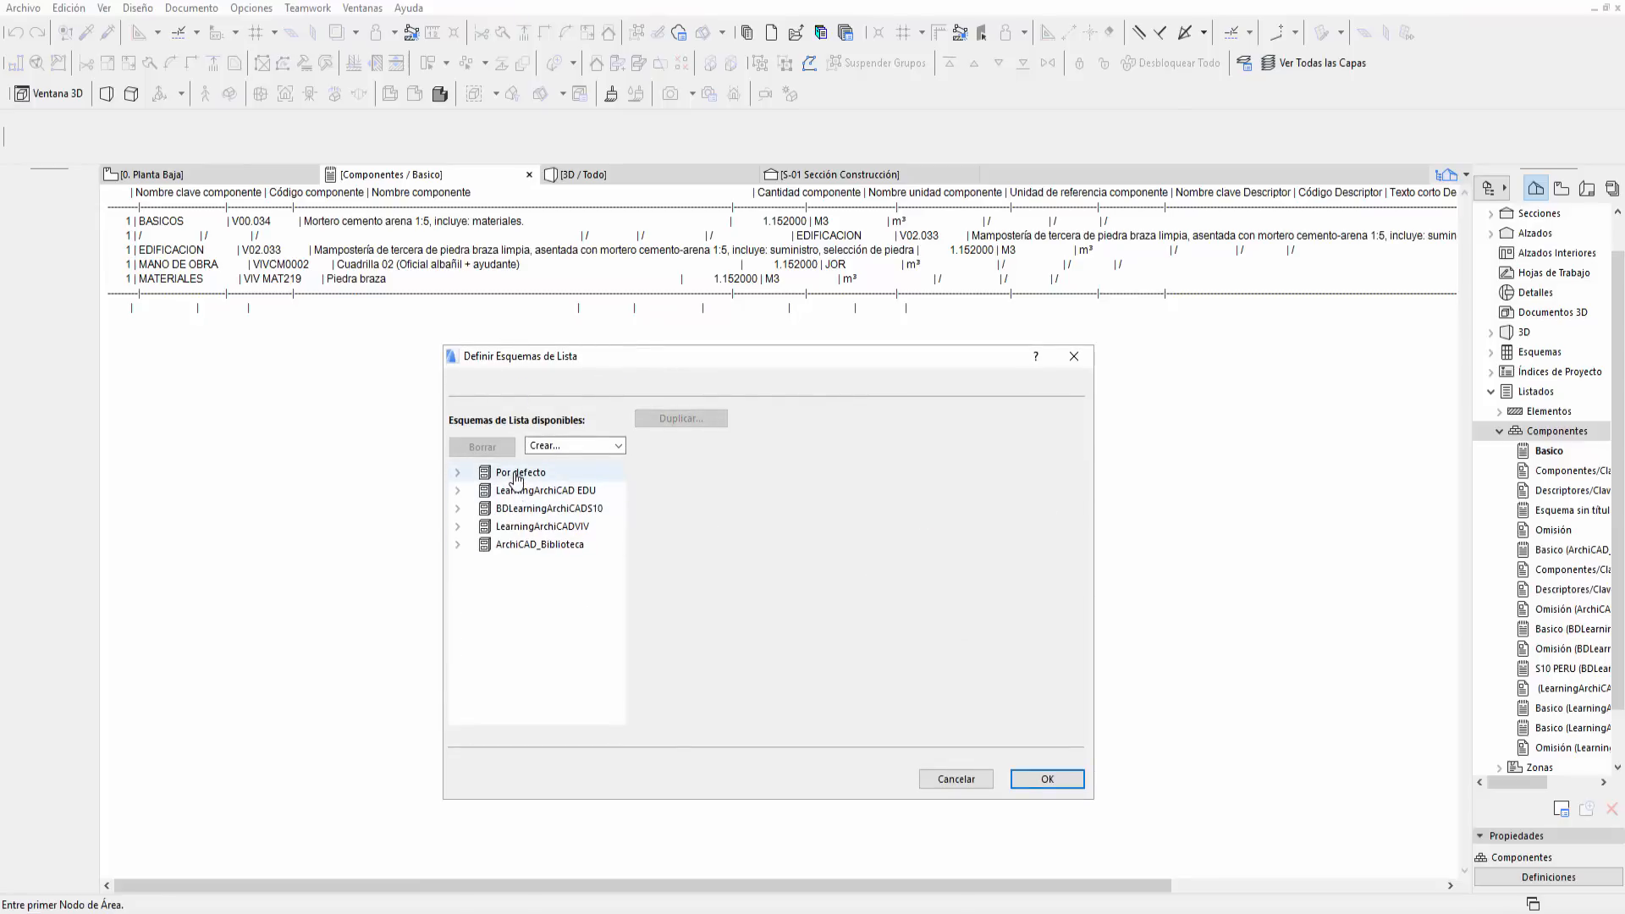
- Examine the element, component and zone list scheme categories in the LearningArchiCAD EDU database
{"action": "left_click", "coordinate": [518, 476]}
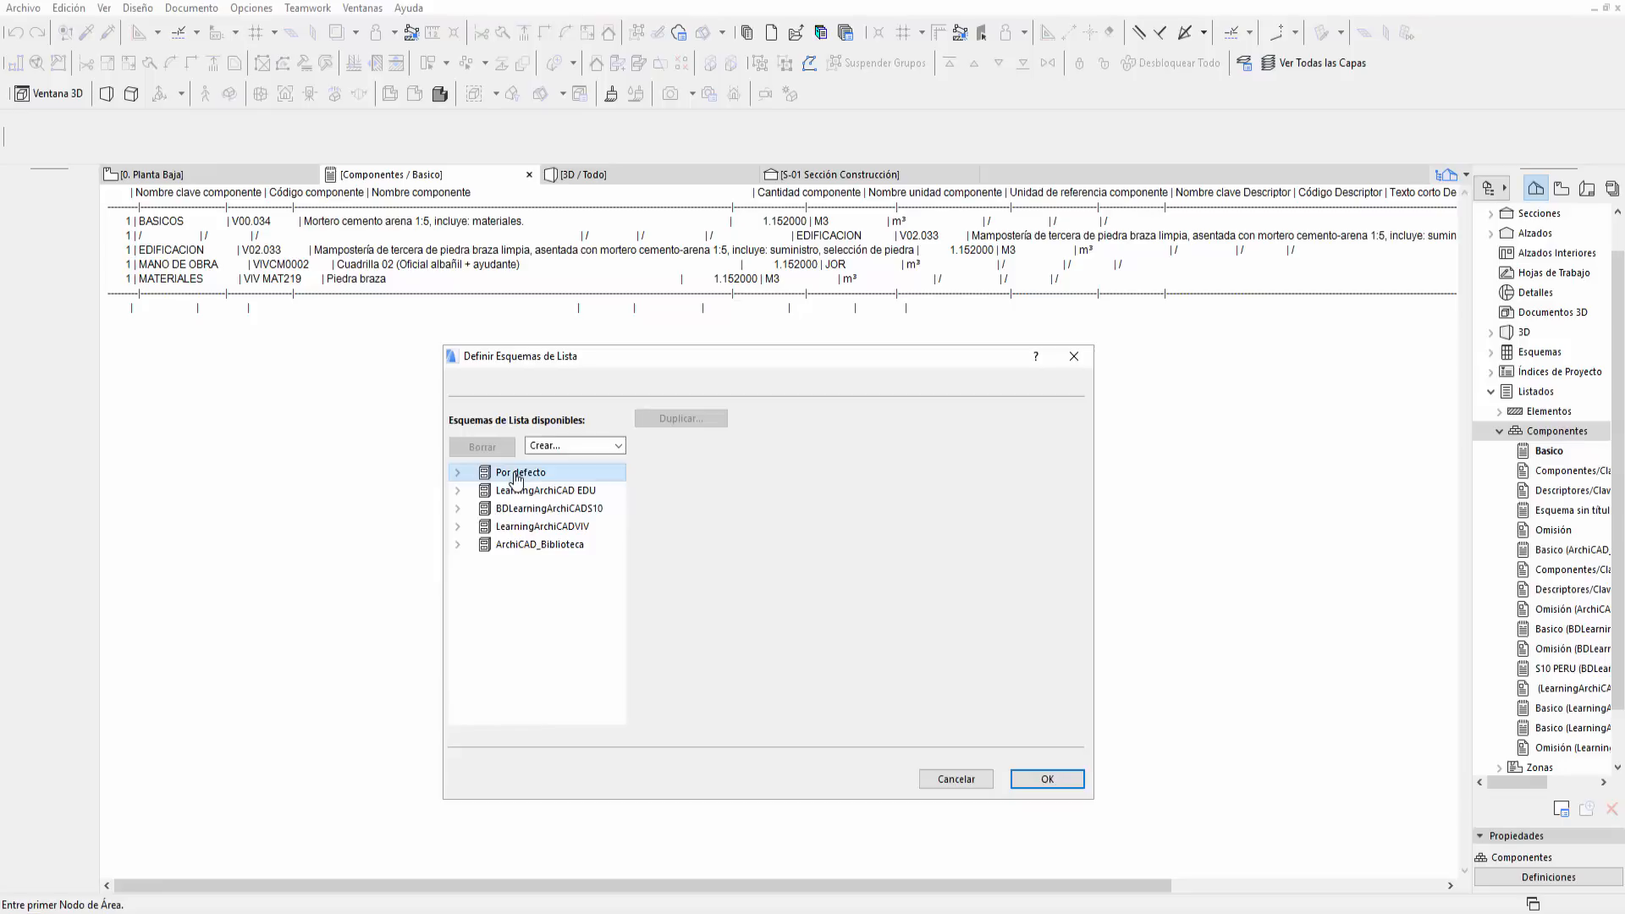
{"action": "left_click", "coordinate": [458, 474]}
{"action": "left_click", "coordinate": [458, 474]}
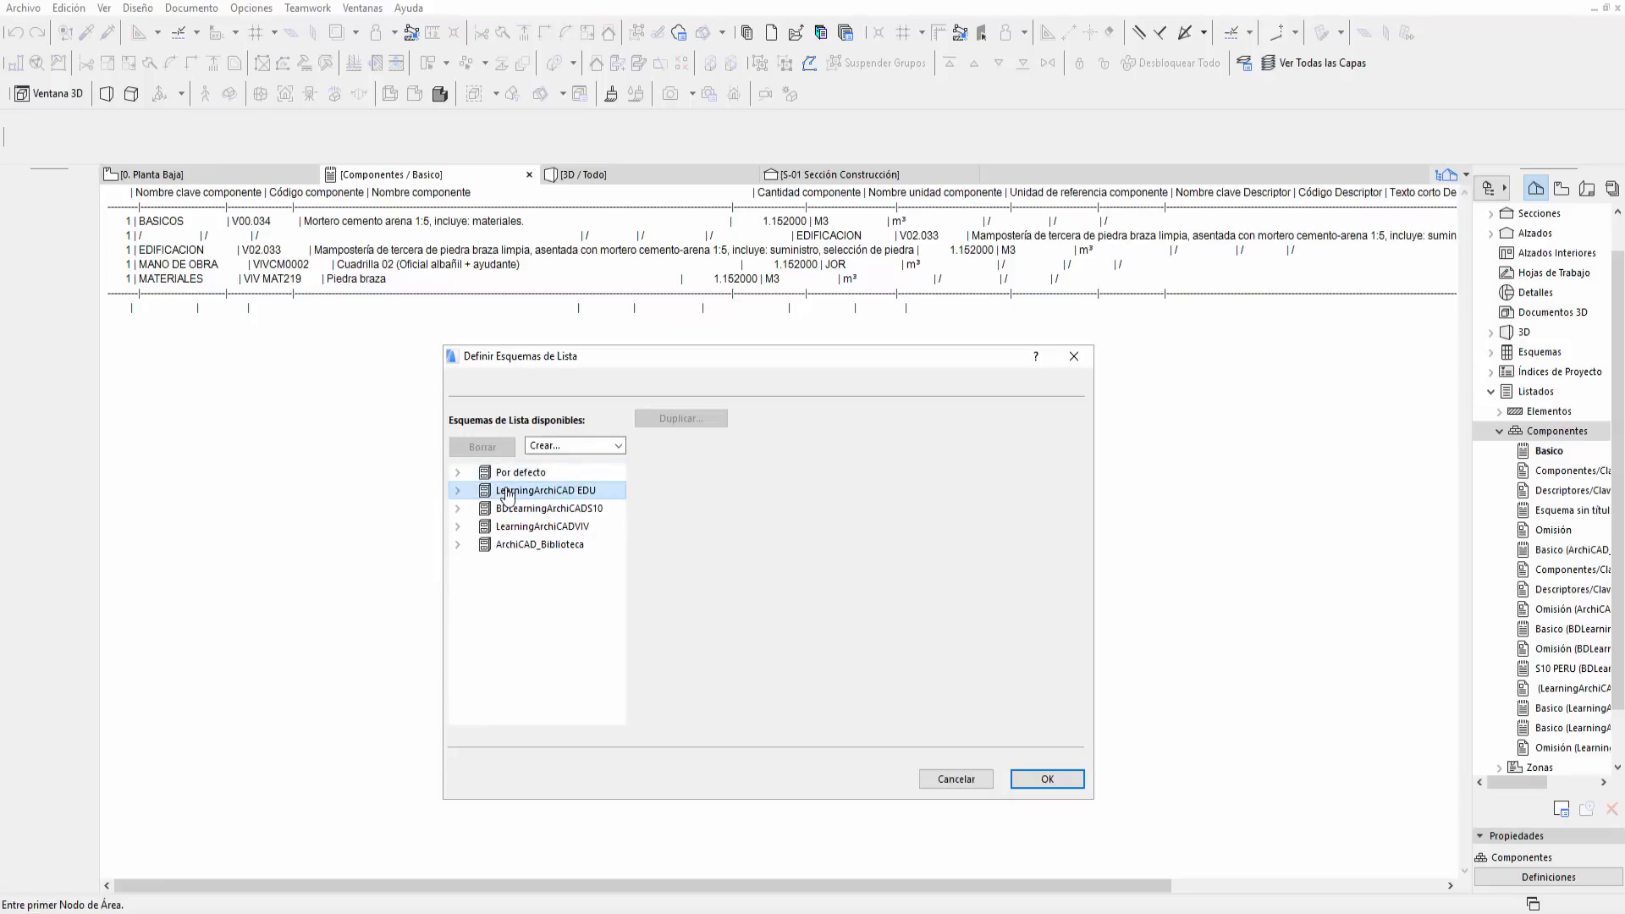
{"action": "left_click", "coordinate": [455, 492]}
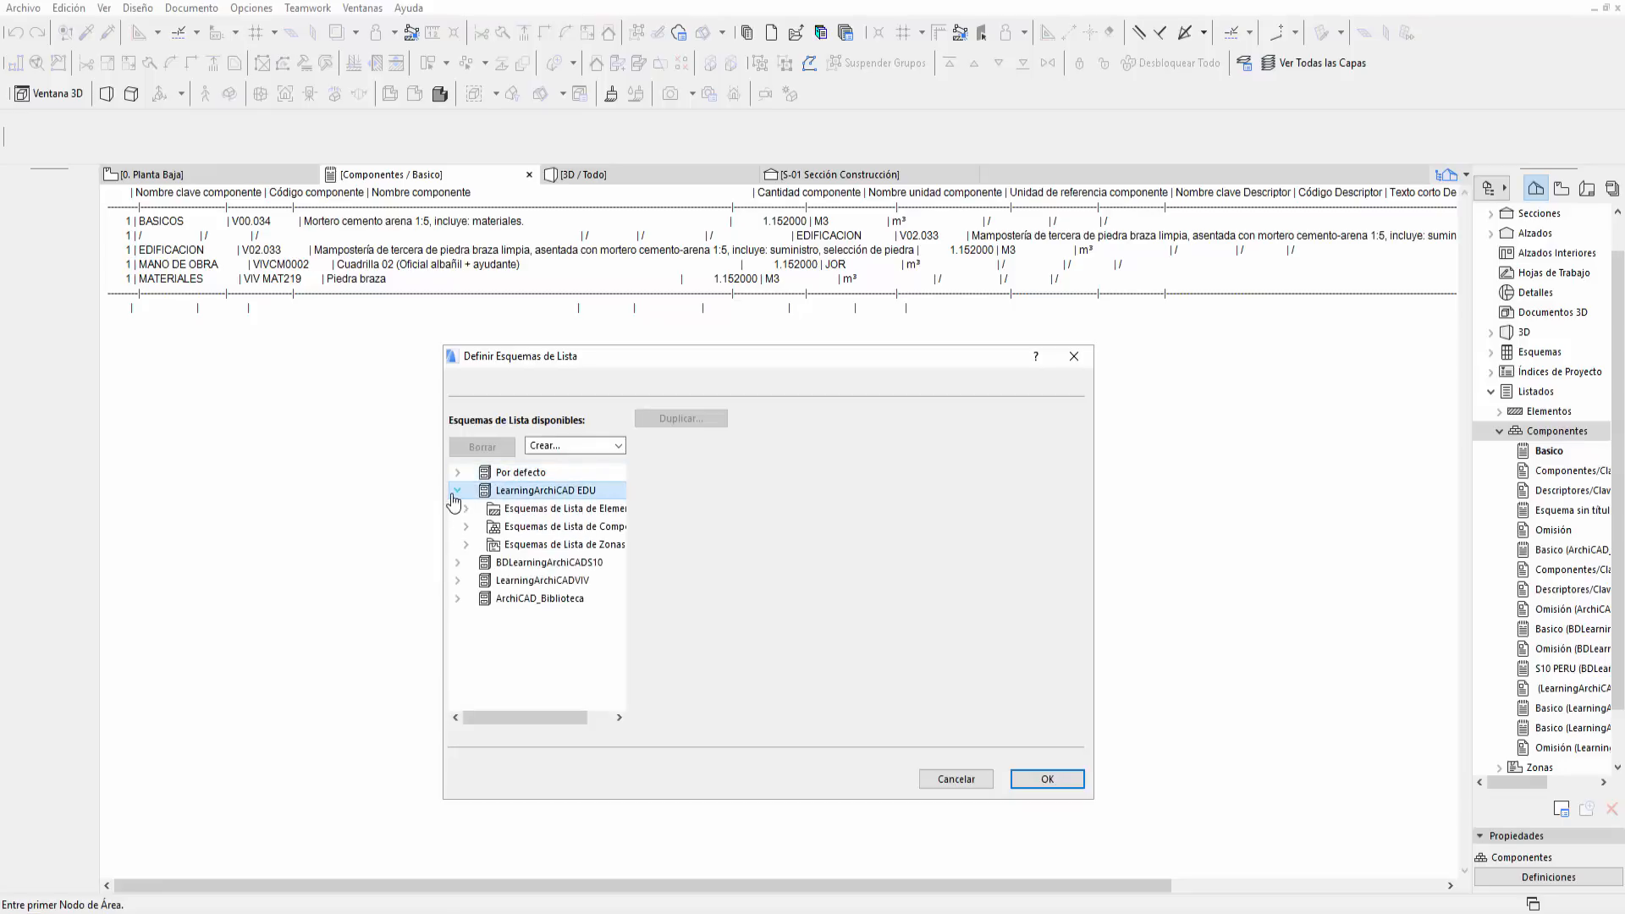
{"action": "left_click", "coordinate": [599, 513]}
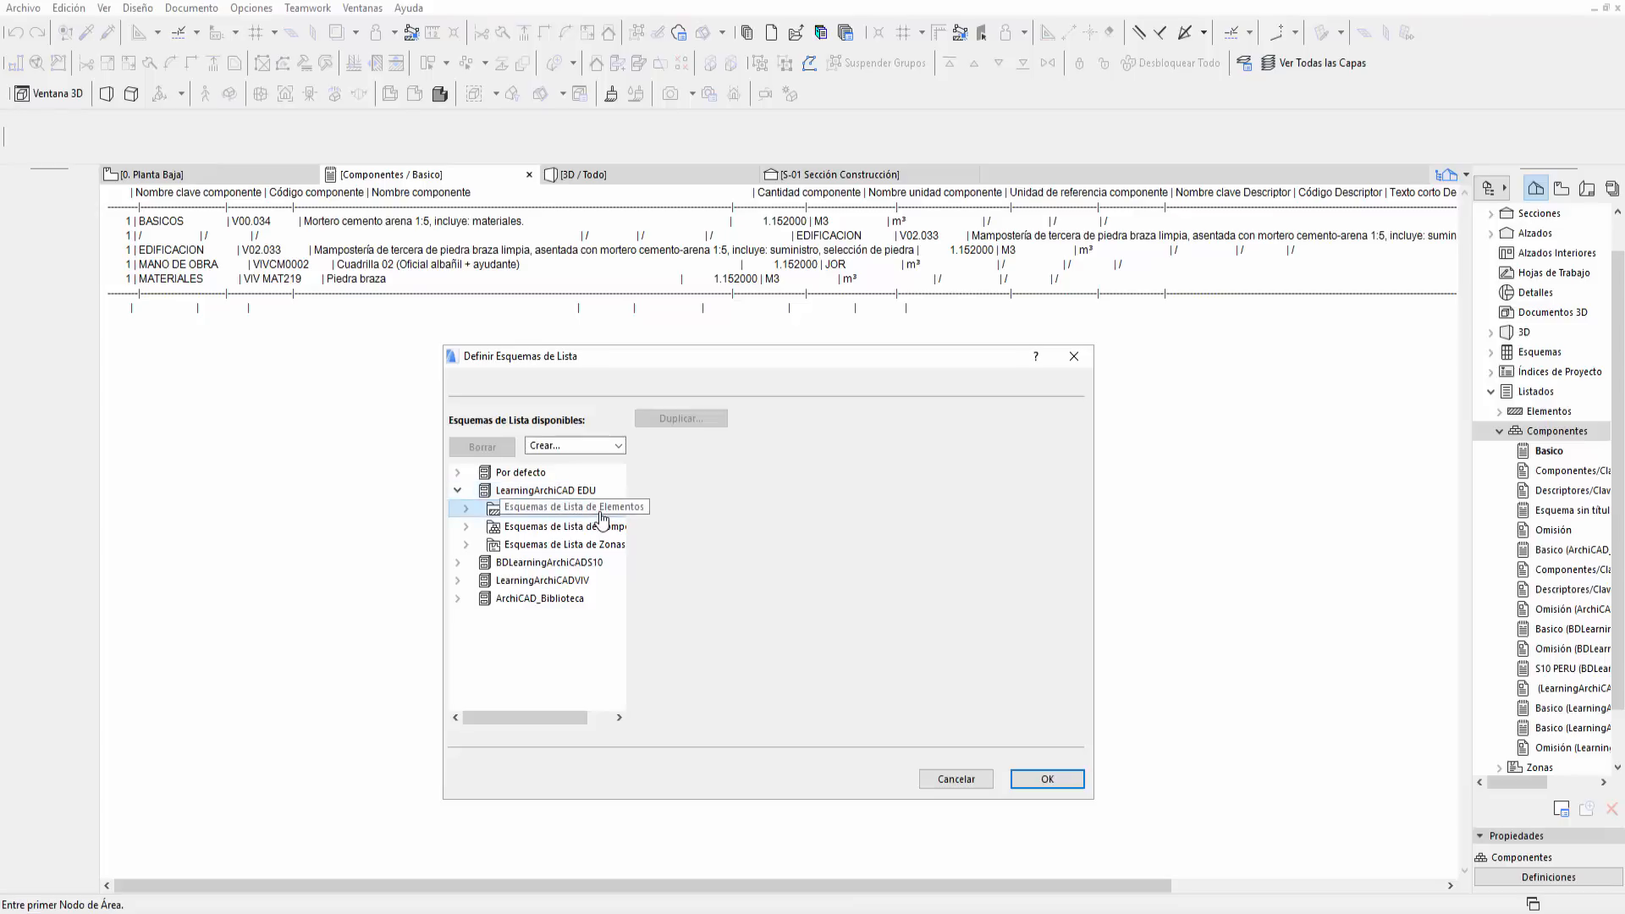
{"action": "left_click", "coordinate": [605, 530]}
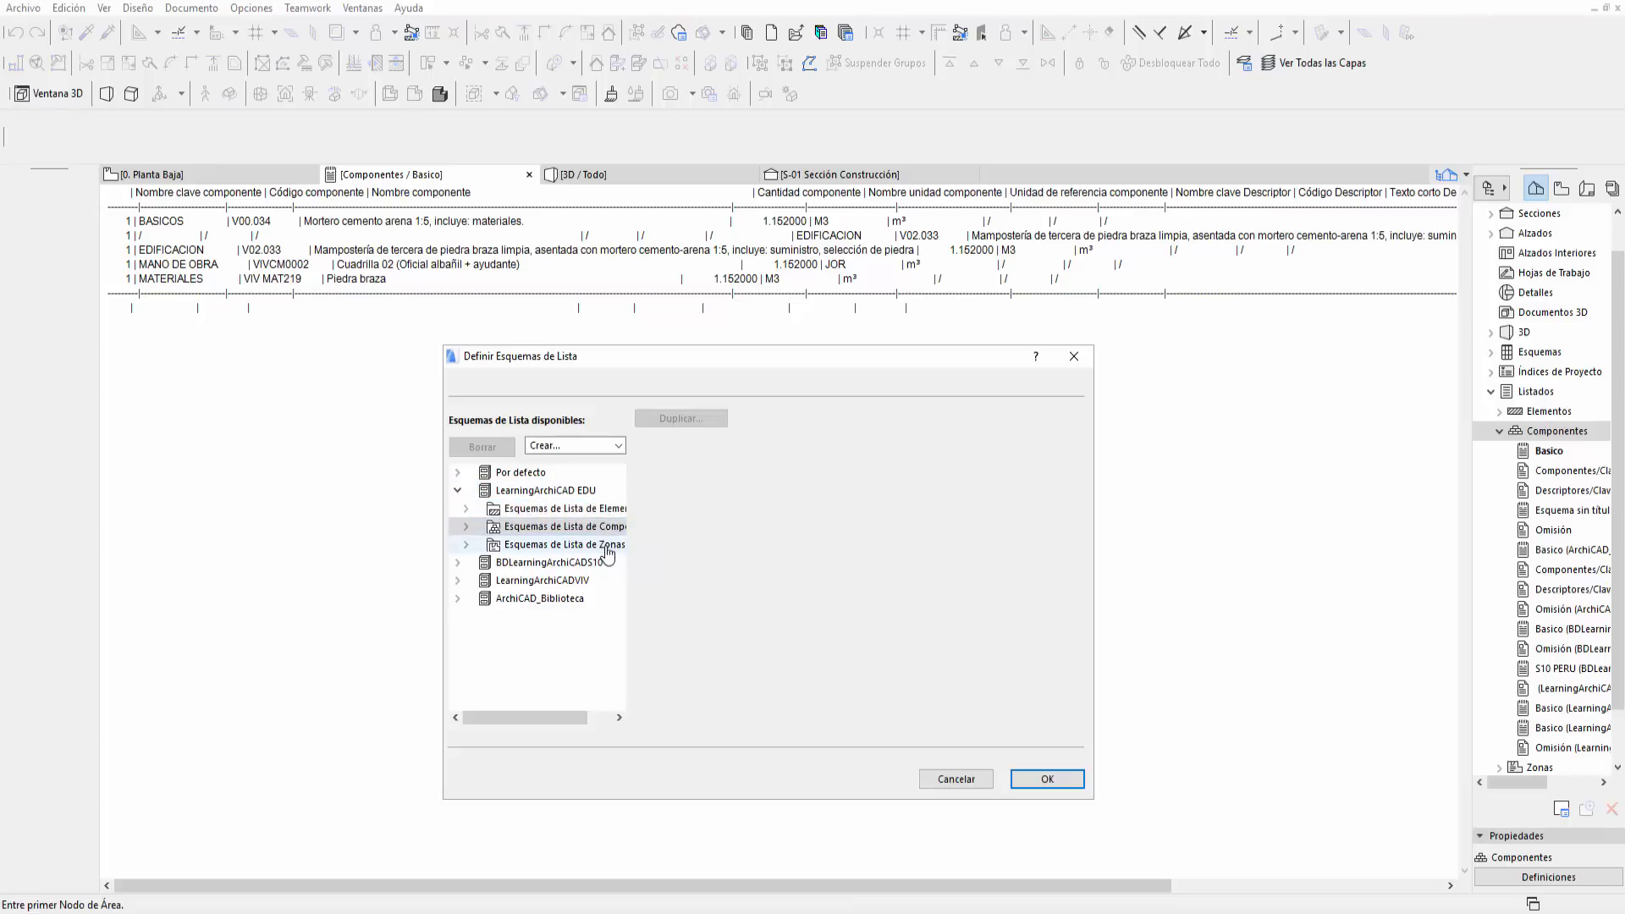
{"action": "left_click", "coordinate": [608, 546]}
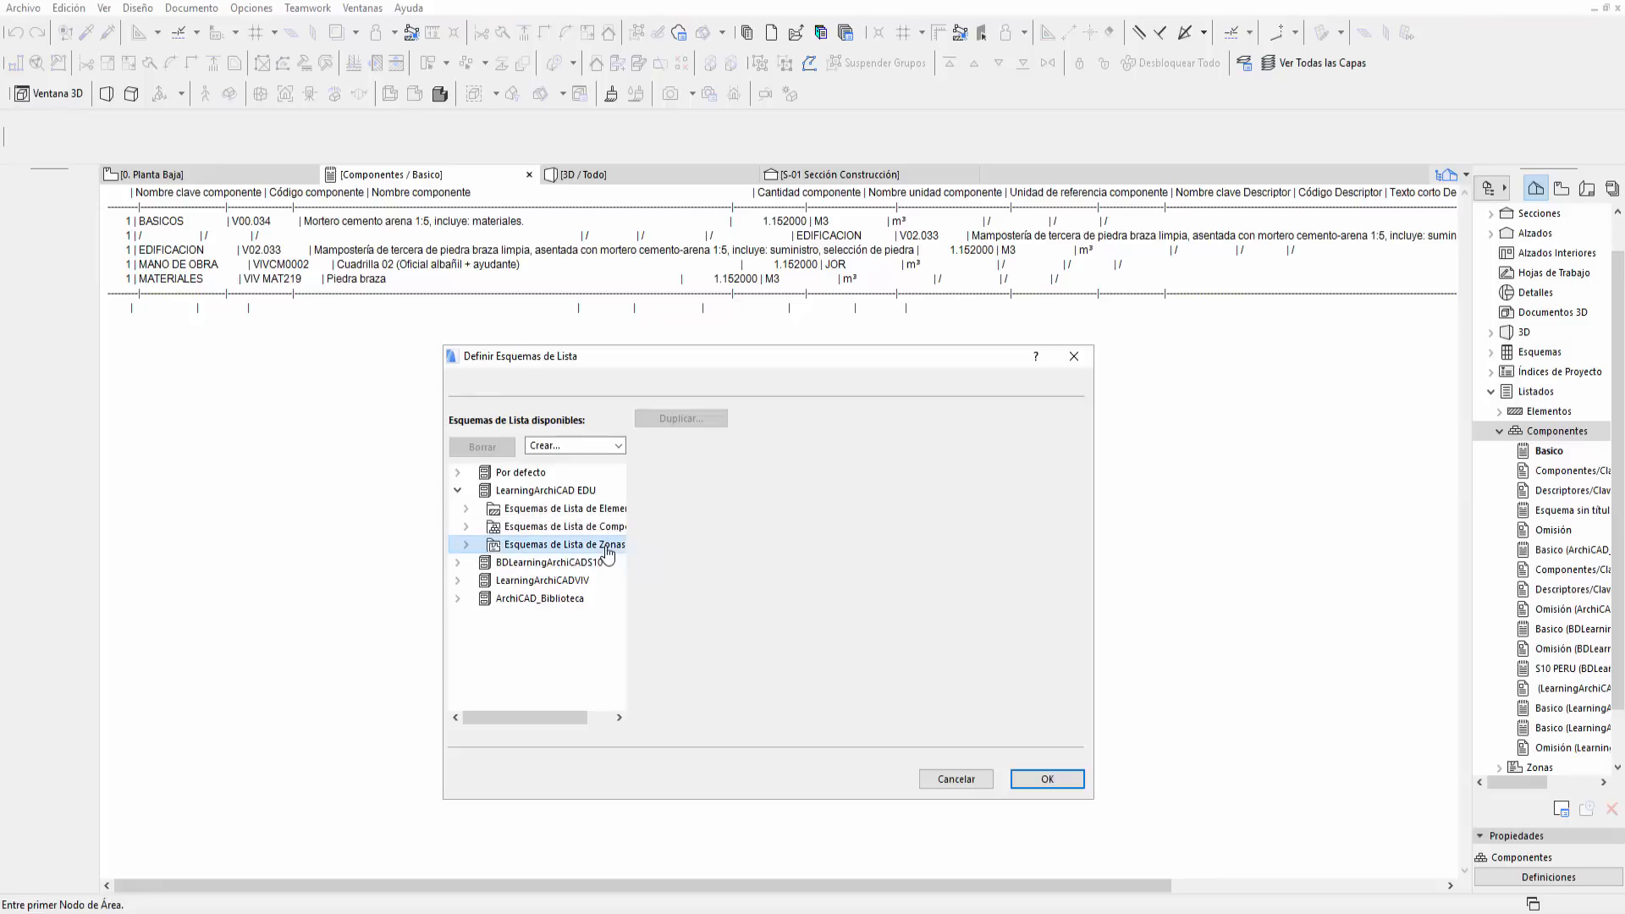
{"action": "left_click", "coordinate": [598, 510]}
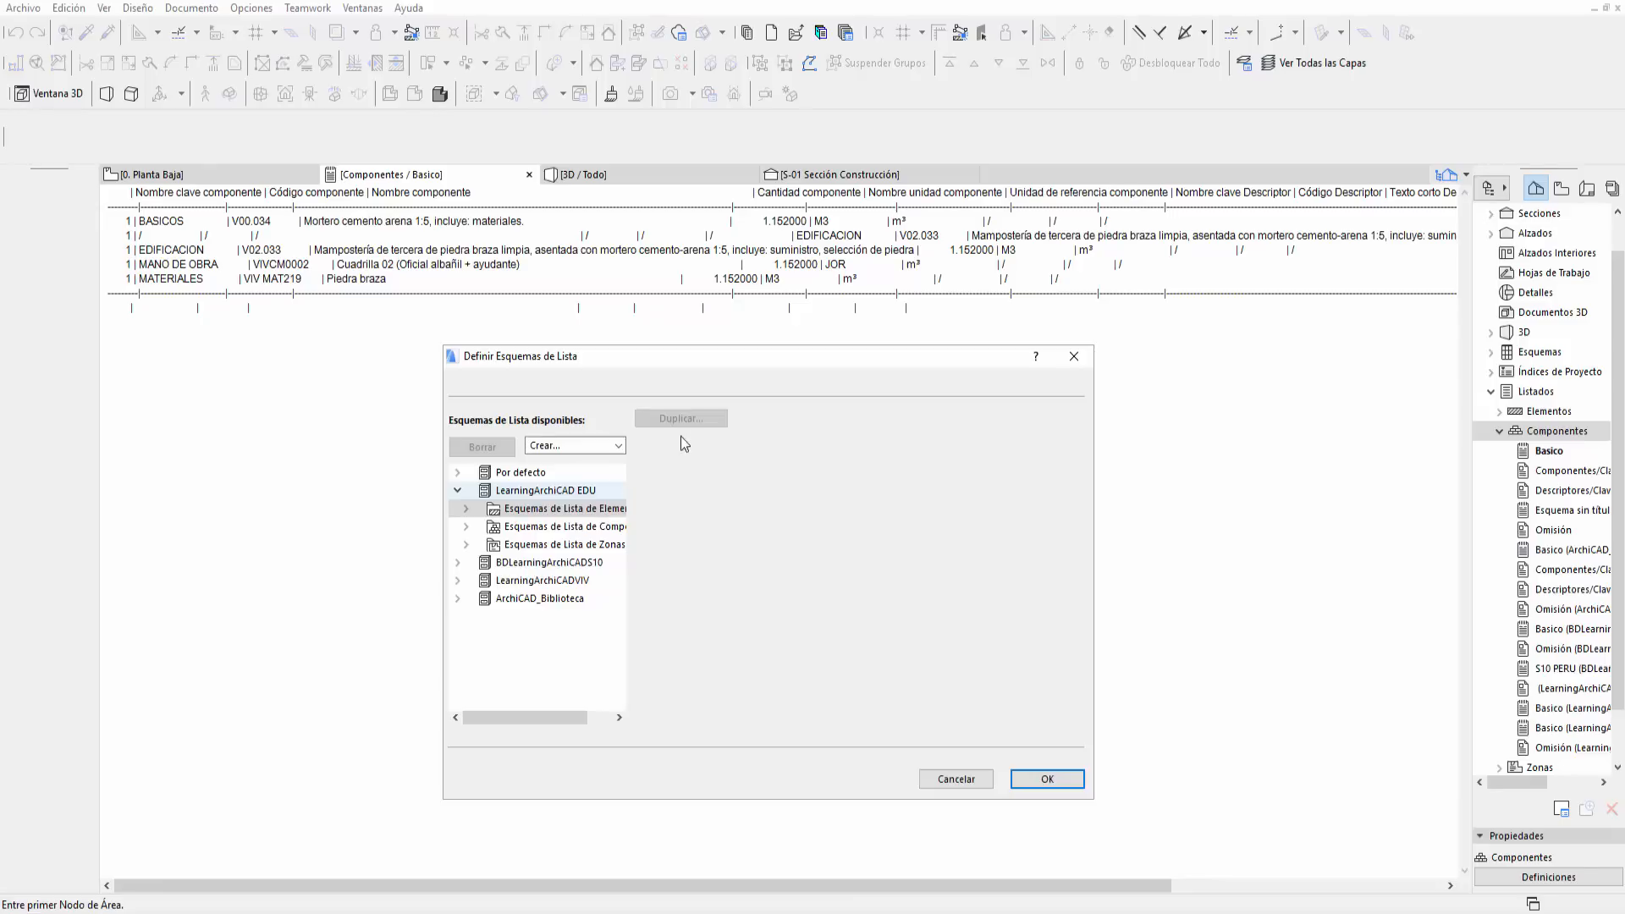
{"action": "left_click", "coordinate": [609, 528]}
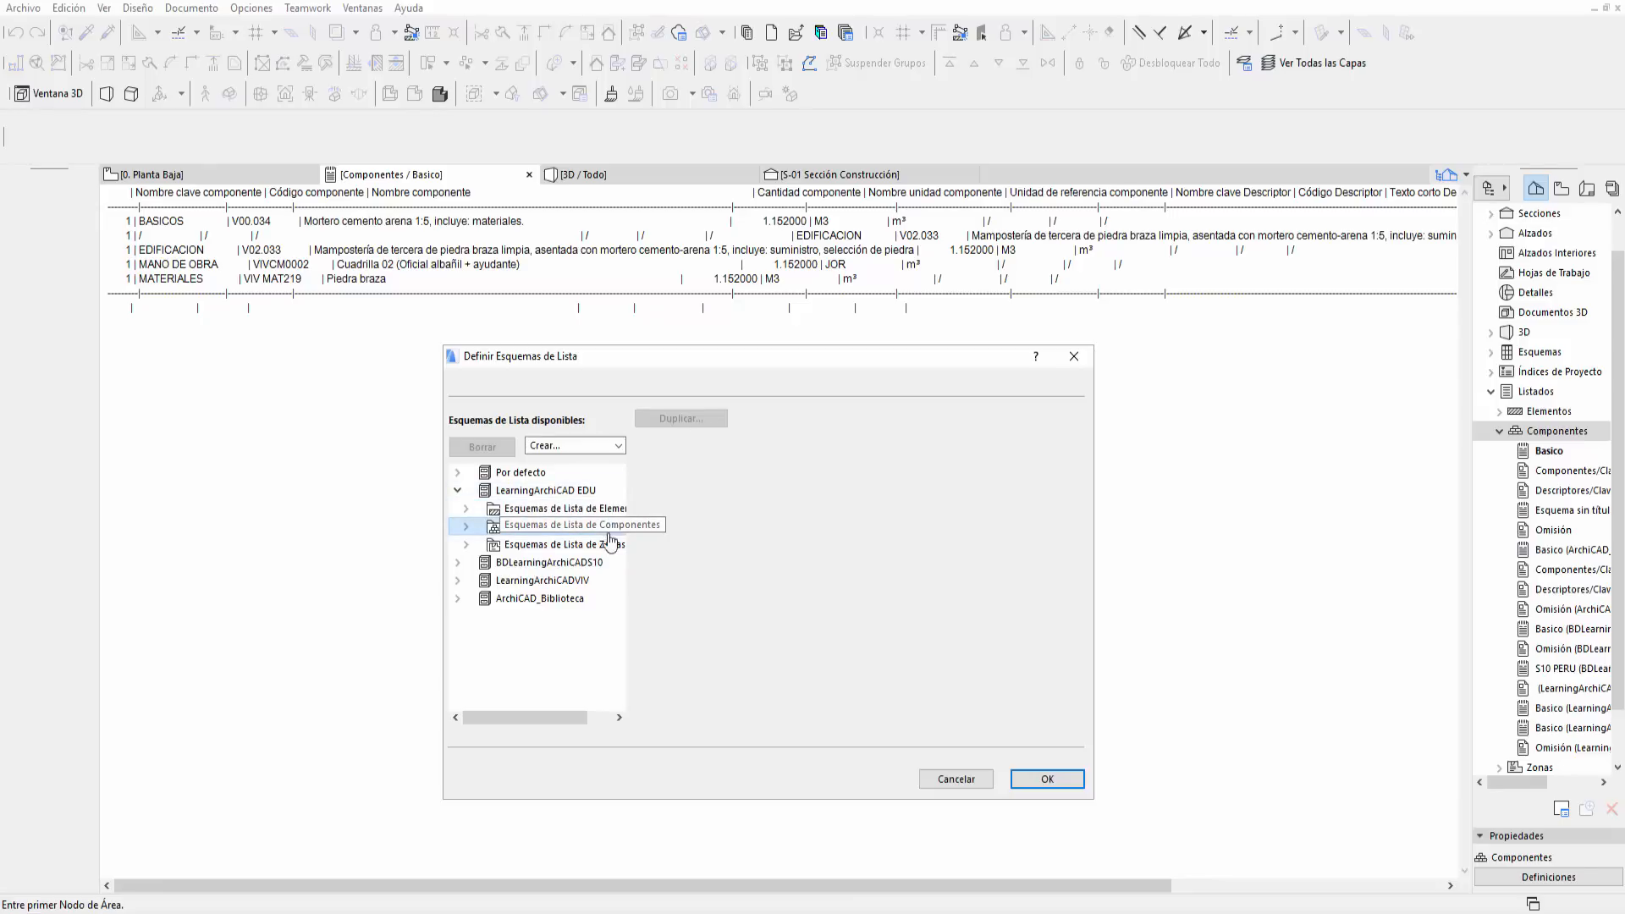
{"action": "left_click", "coordinate": [618, 546]}
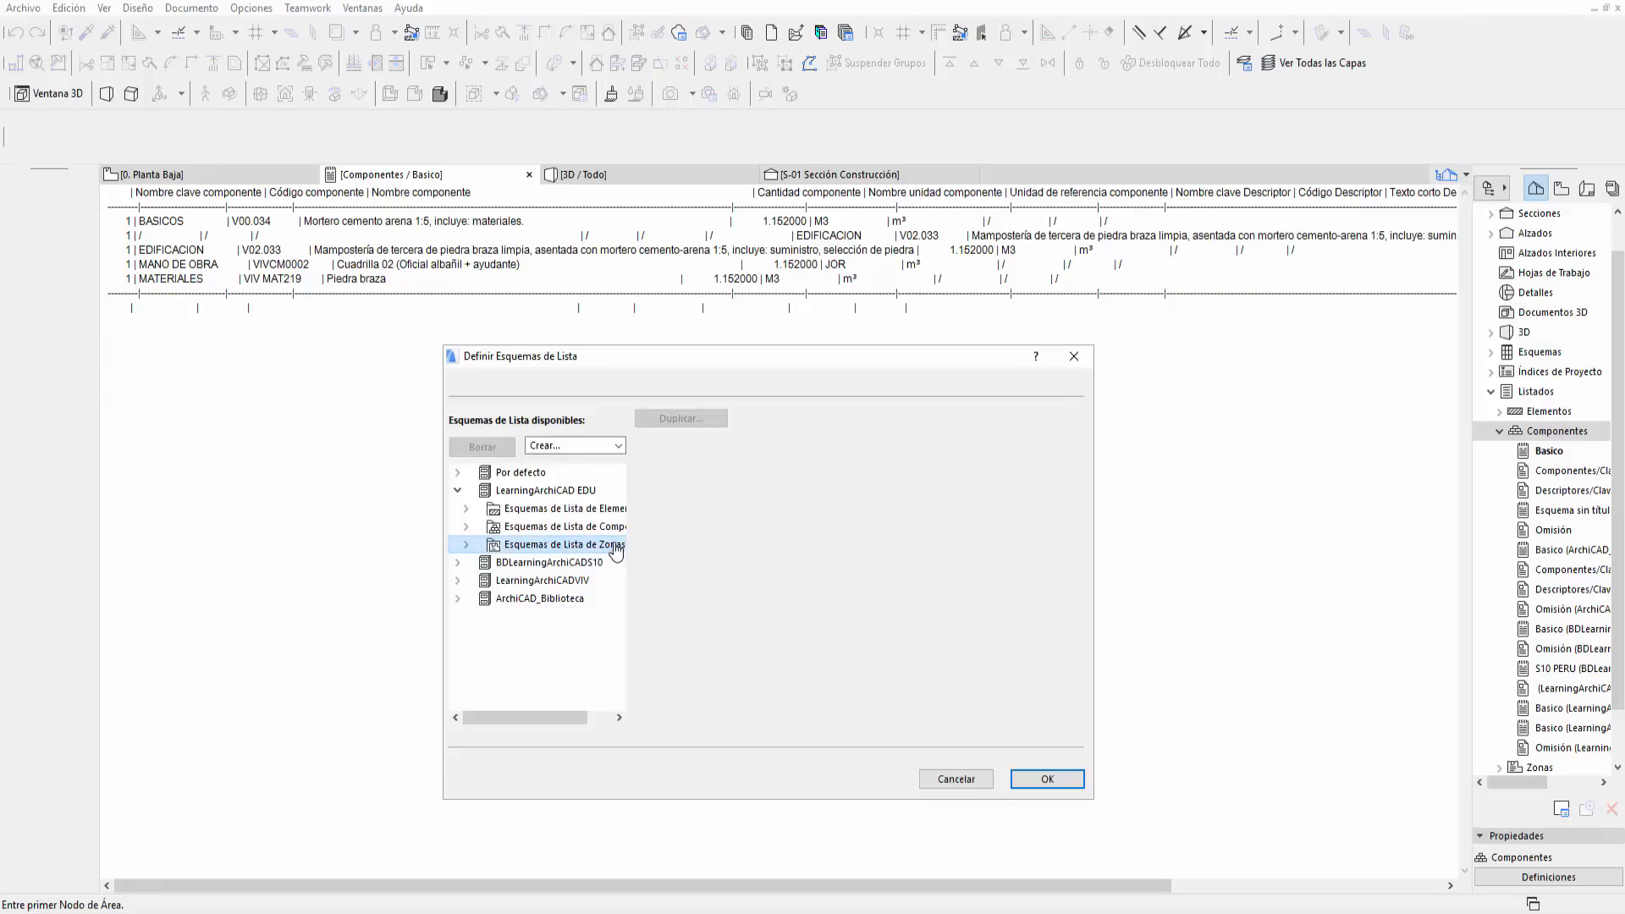
{"action": "left_click", "coordinate": [457, 490]}
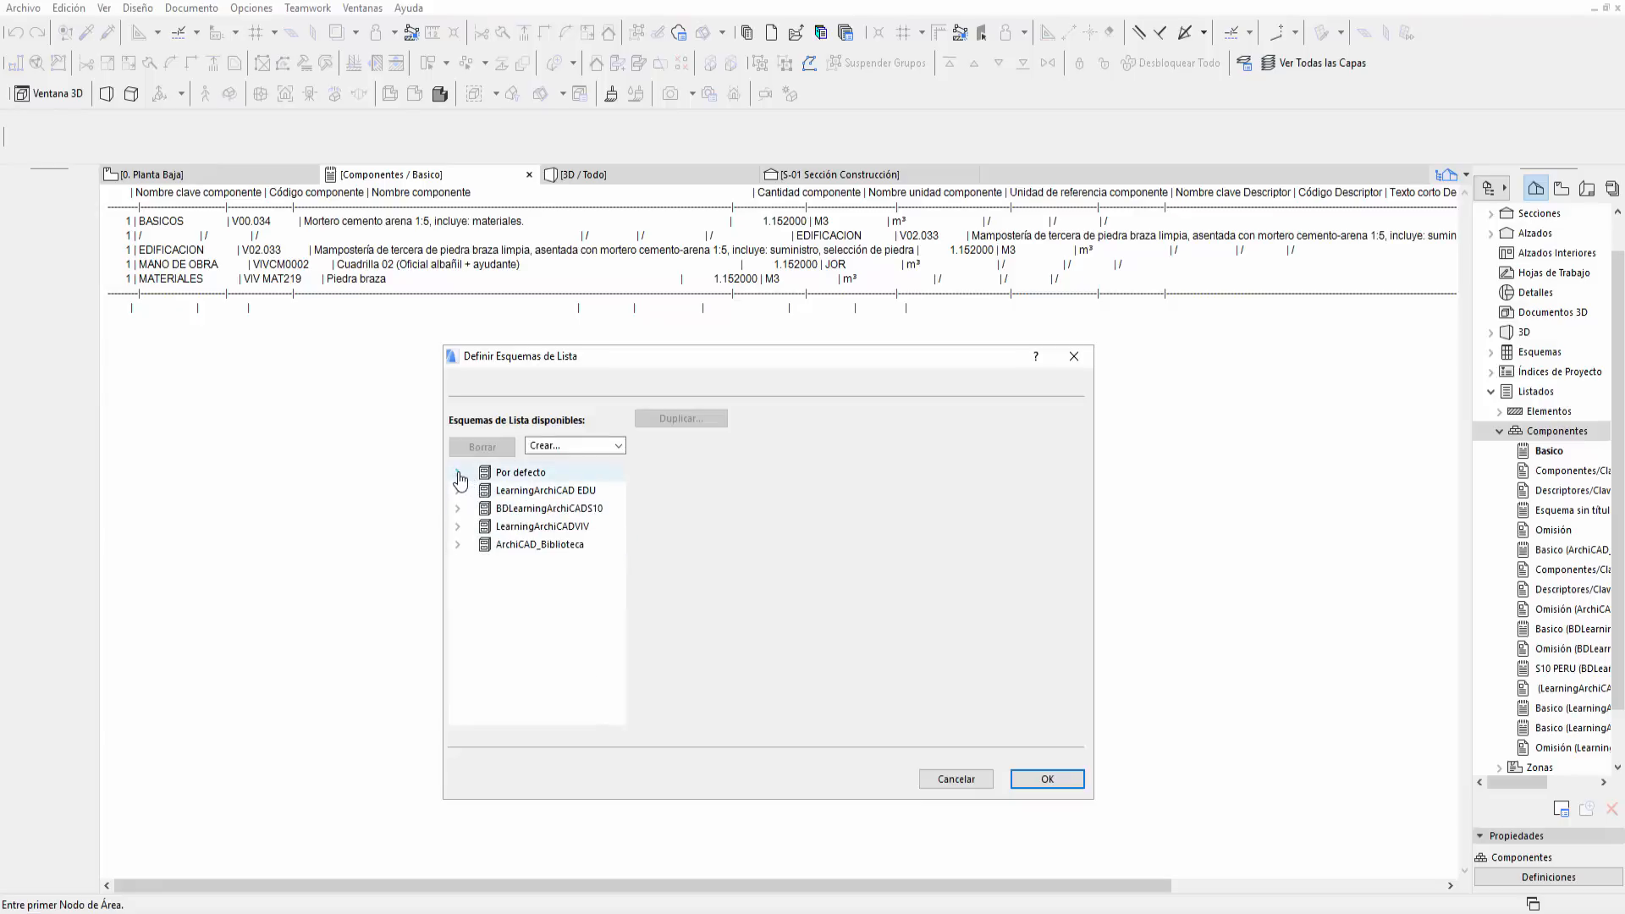
- Expand the component list schemes under Por defecto and review Omisión, Componentes/Claves, Descriptores/Claves and Esquema sin título
{"action": "left_click", "coordinate": [458, 474]}
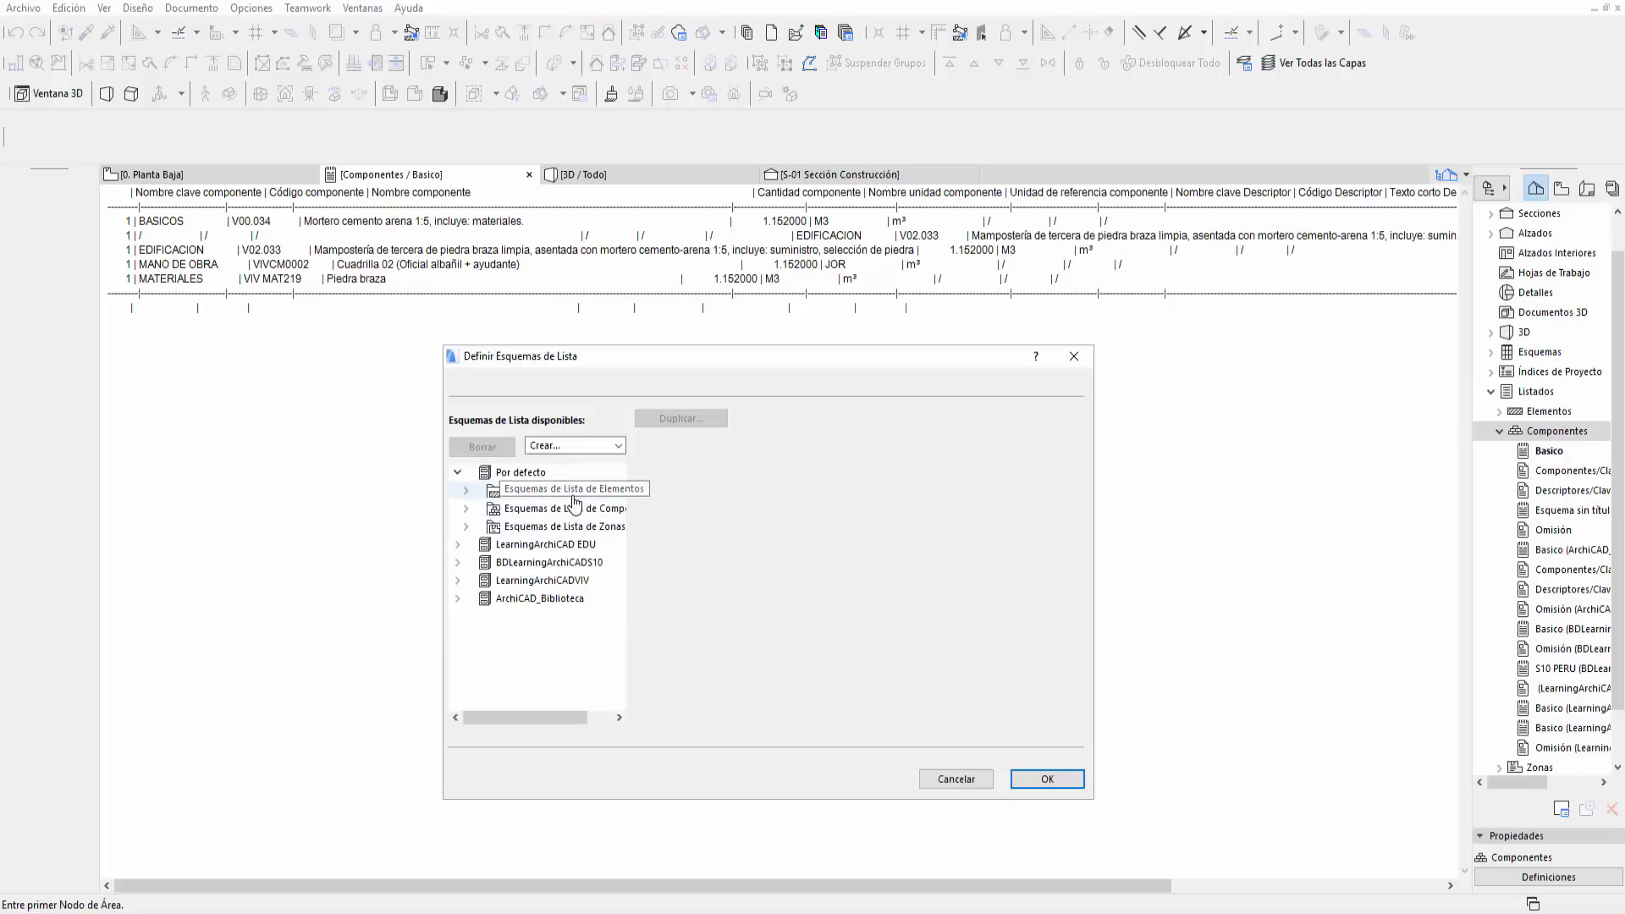
{"action": "left_click", "coordinate": [466, 509]}
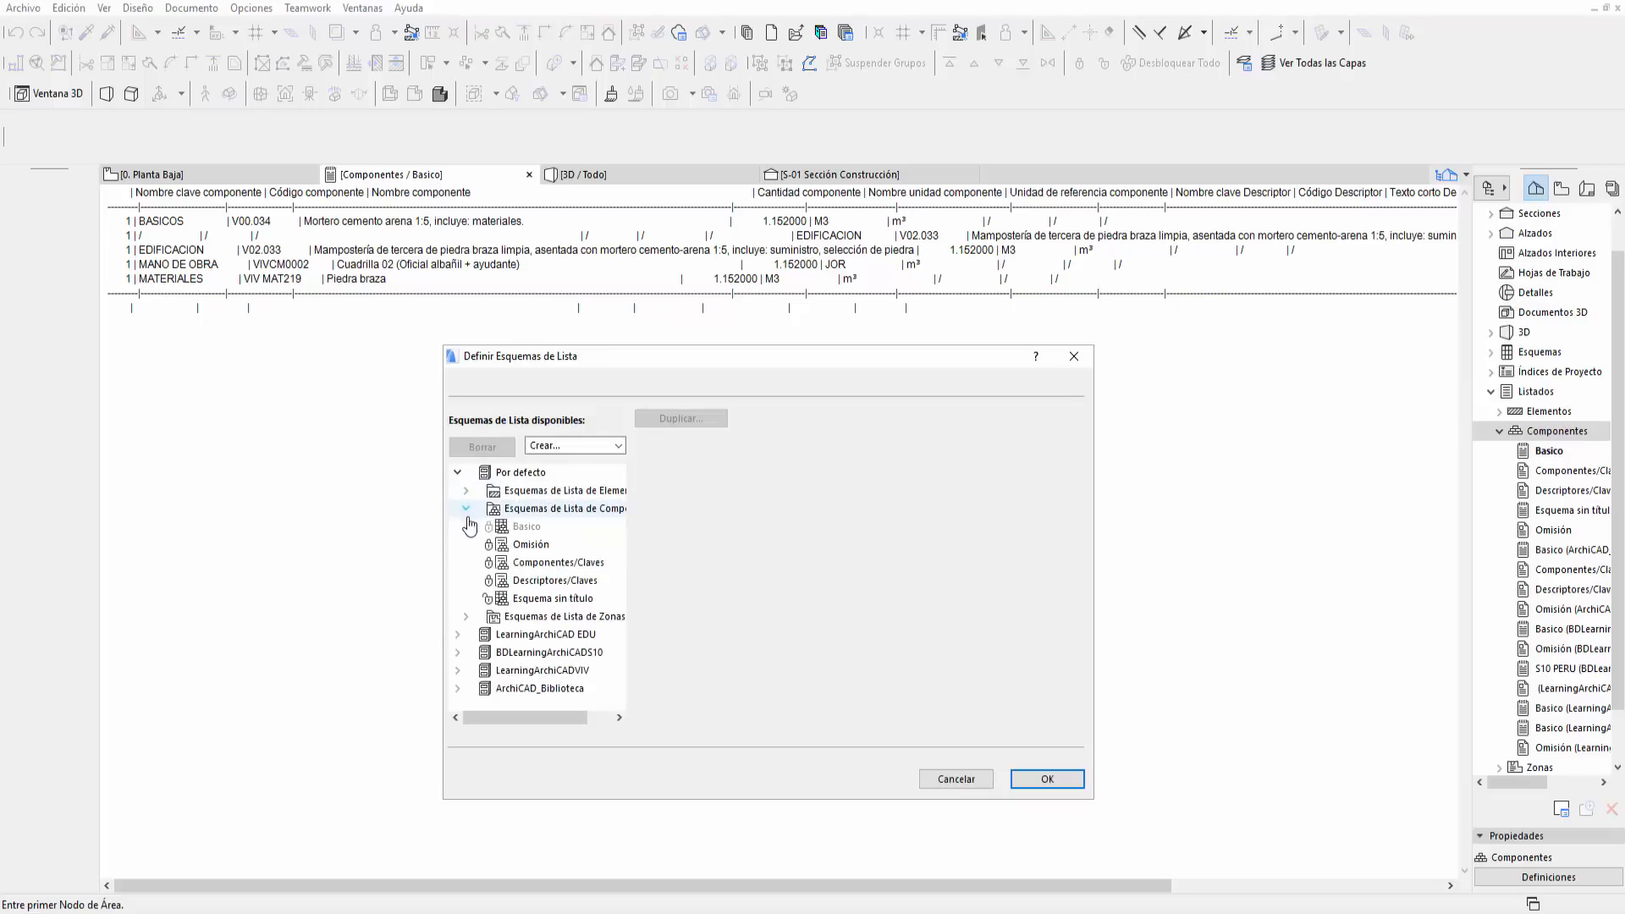
{"action": "left_click", "coordinate": [532, 544]}
{"action": "left_click", "coordinate": [533, 562]}
{"action": "left_click", "coordinate": [538, 581]}
{"action": "left_click", "coordinate": [541, 598]}
{"action": "key", "text": "Up"}
{"action": "key", "text": "Up"}
{"action": "key", "text": "Up"}
{"action": "key", "text": "Up"}
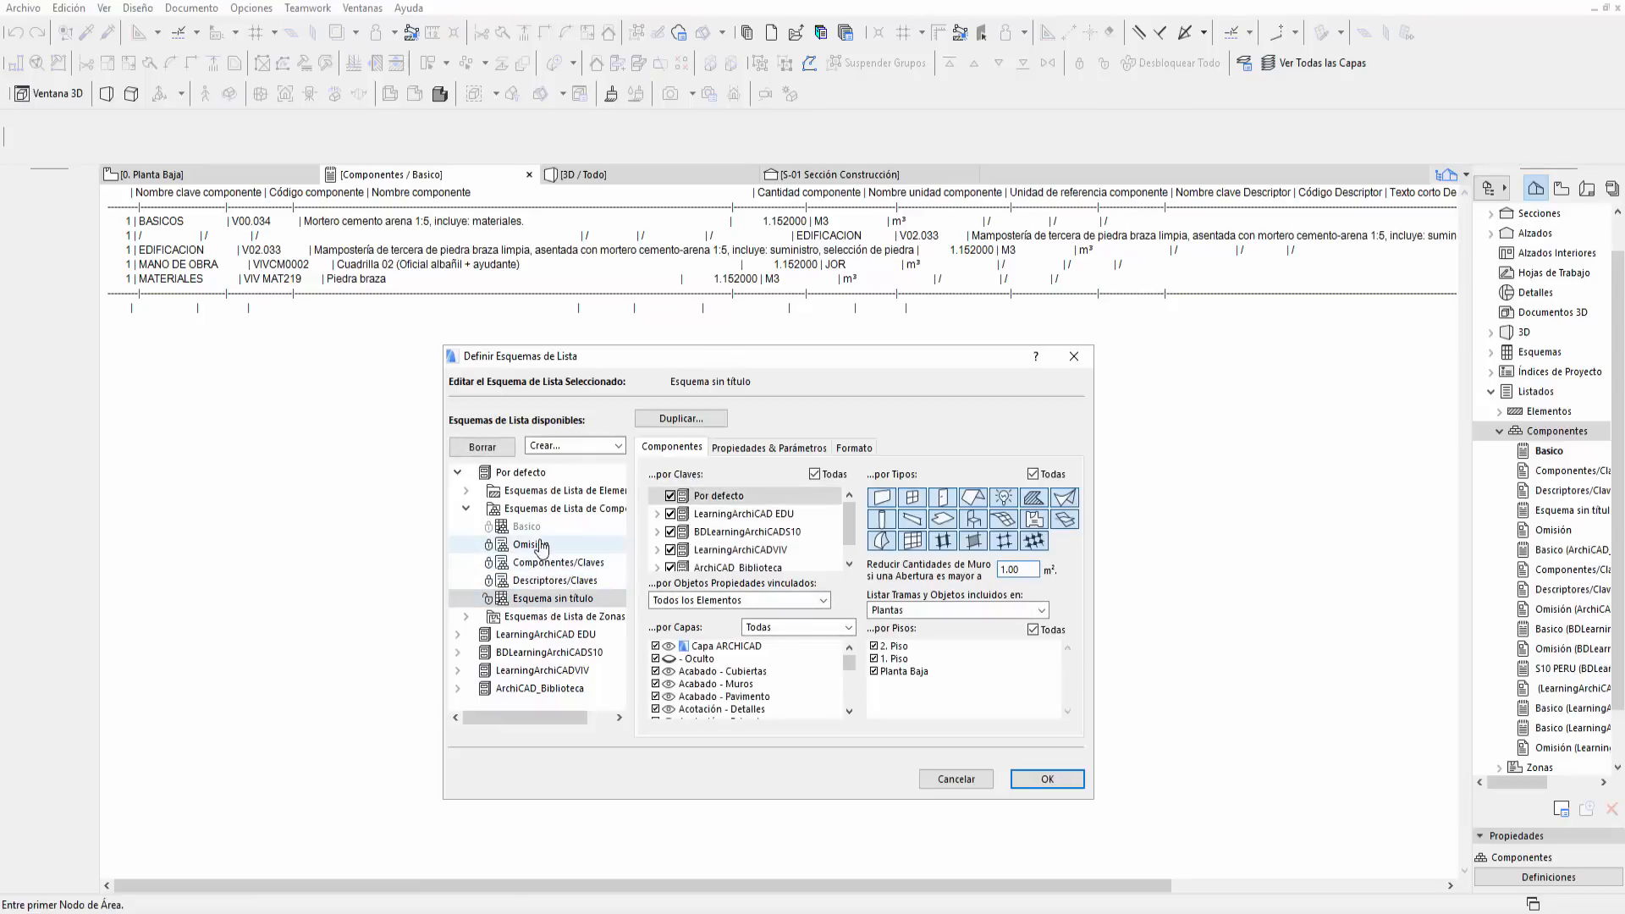
{"action": "left_click", "coordinate": [546, 546]}
{"action": "left_click", "coordinate": [559, 563]}
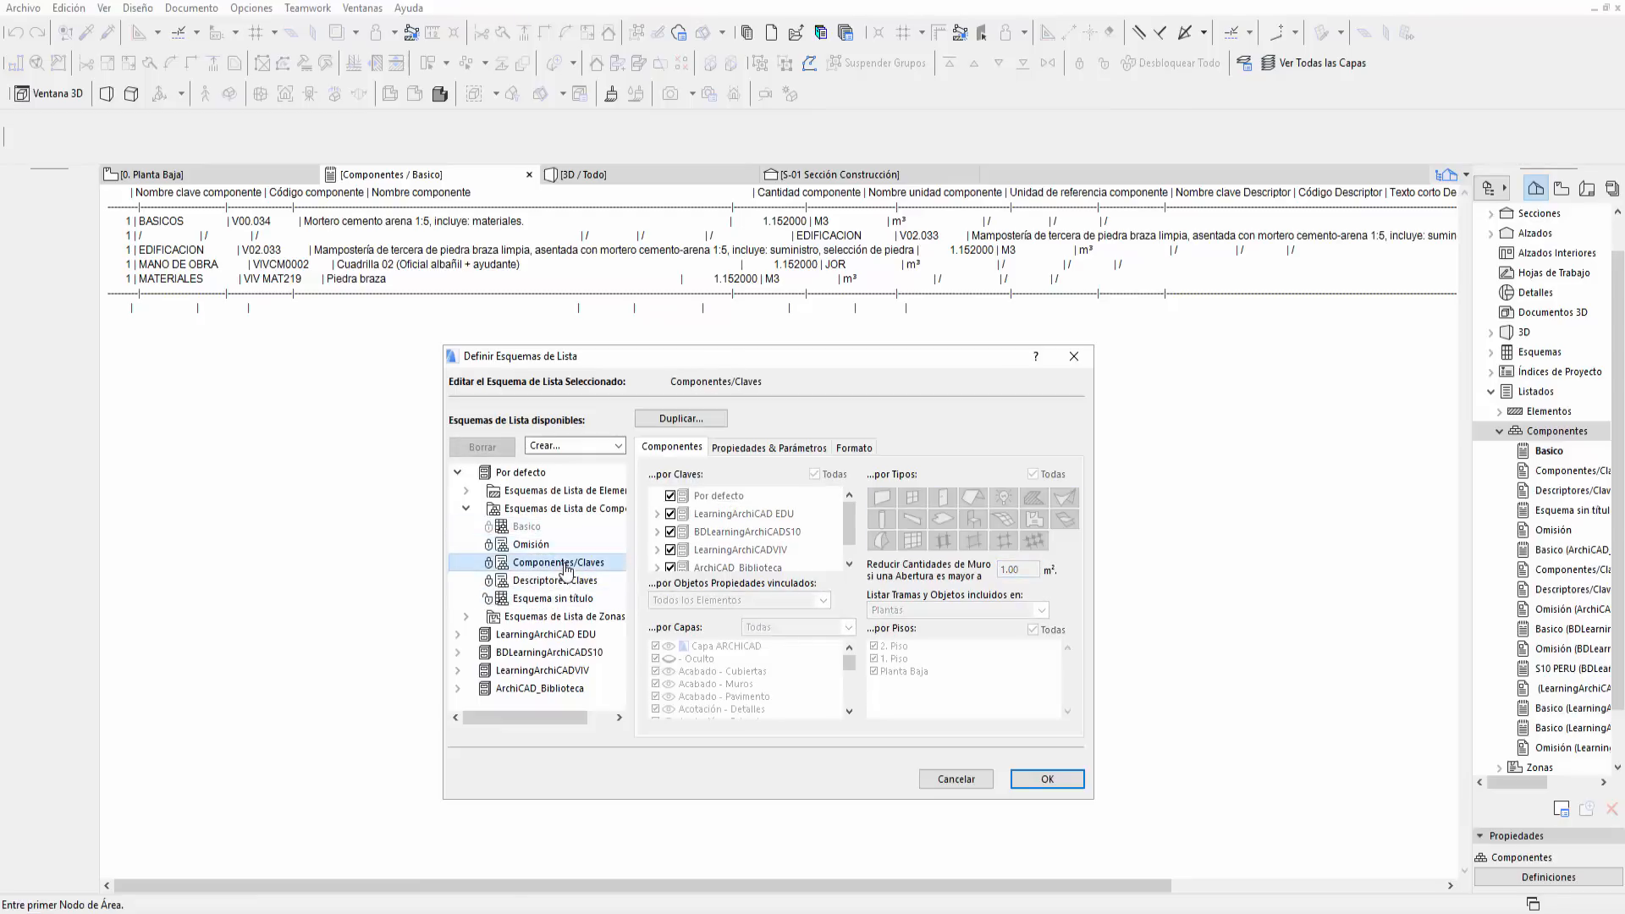
{"action": "left_click", "coordinate": [569, 581]}
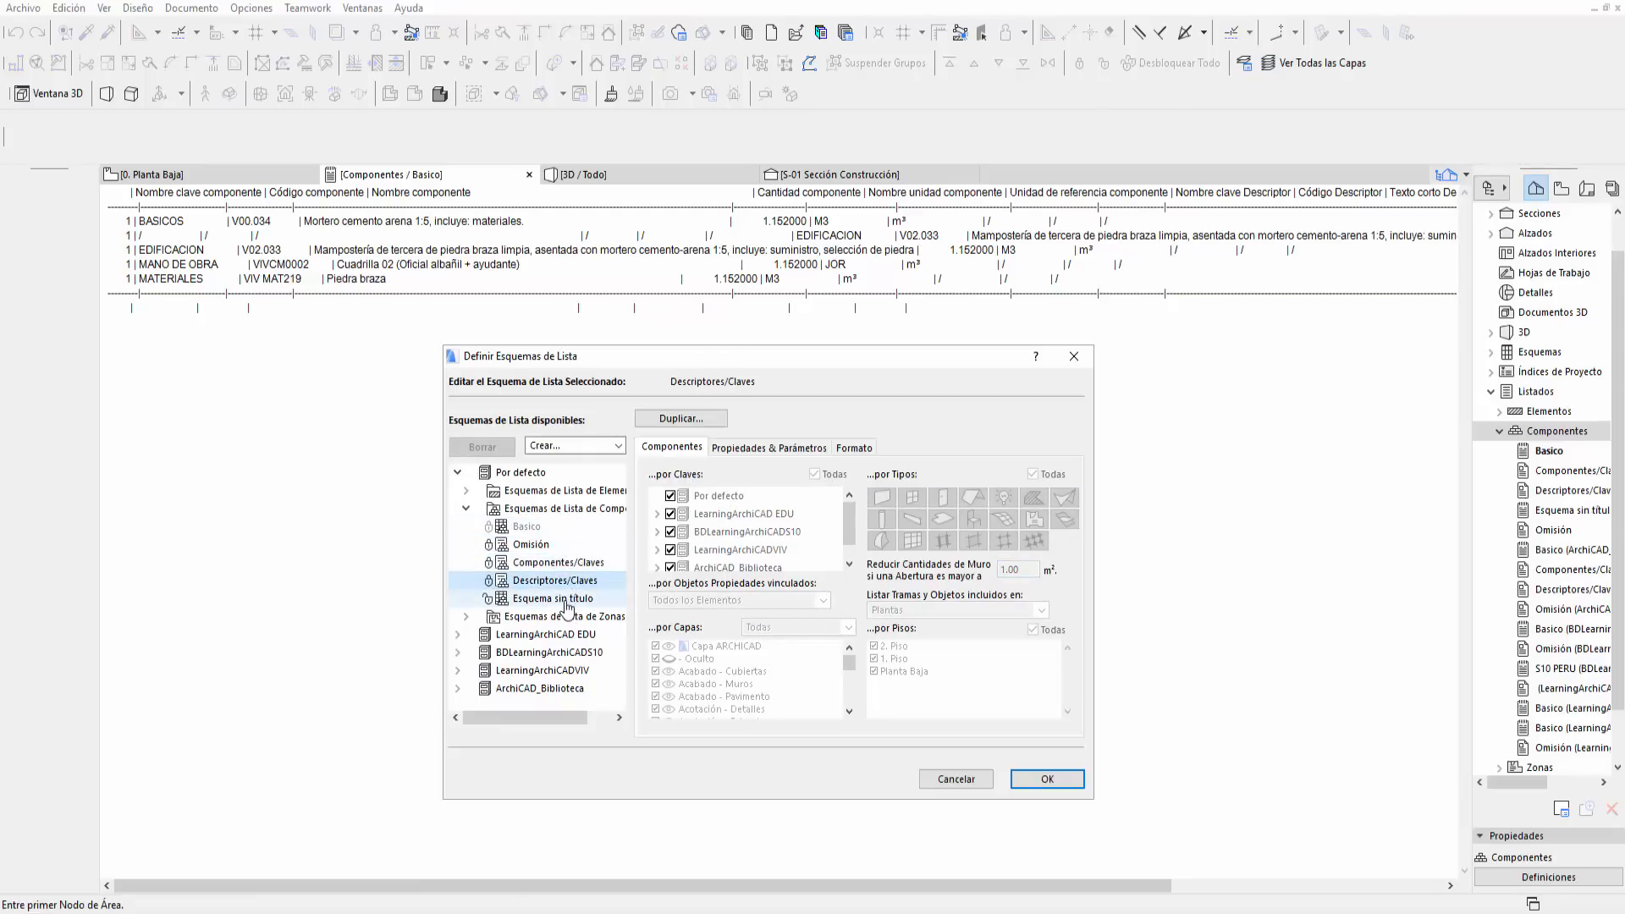
{"action": "left_click", "coordinate": [565, 601]}
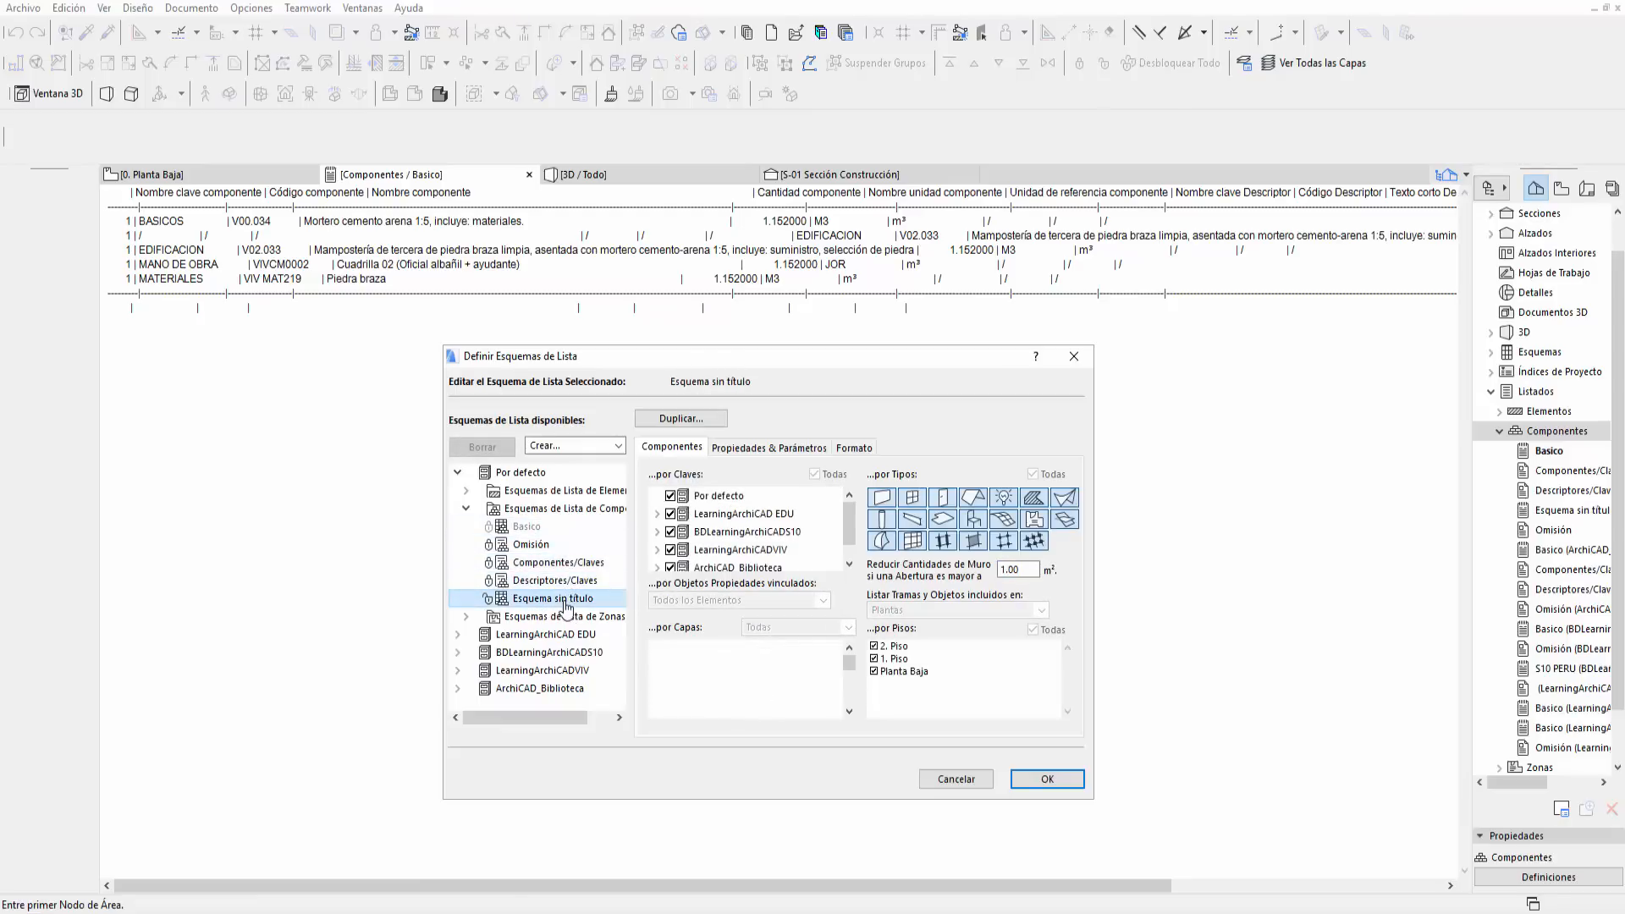
- Create a new component list scheme under Por defecto and name it PRUEBA
{"action": "left_click", "coordinate": [560, 510]}
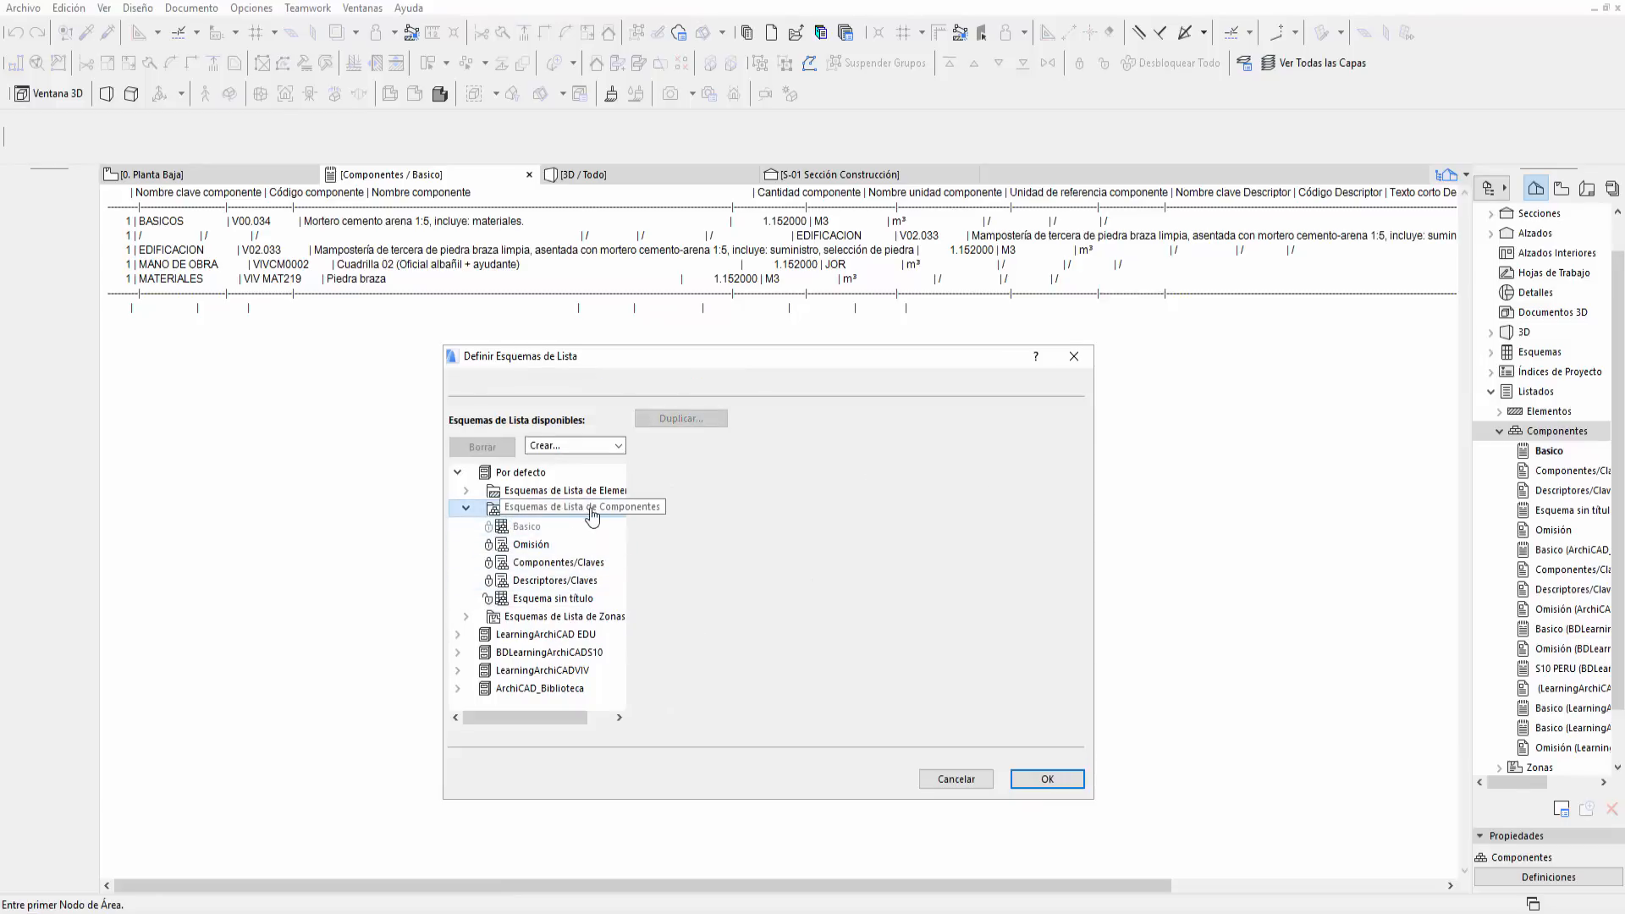
{"action": "left_click", "coordinate": [619, 446]}
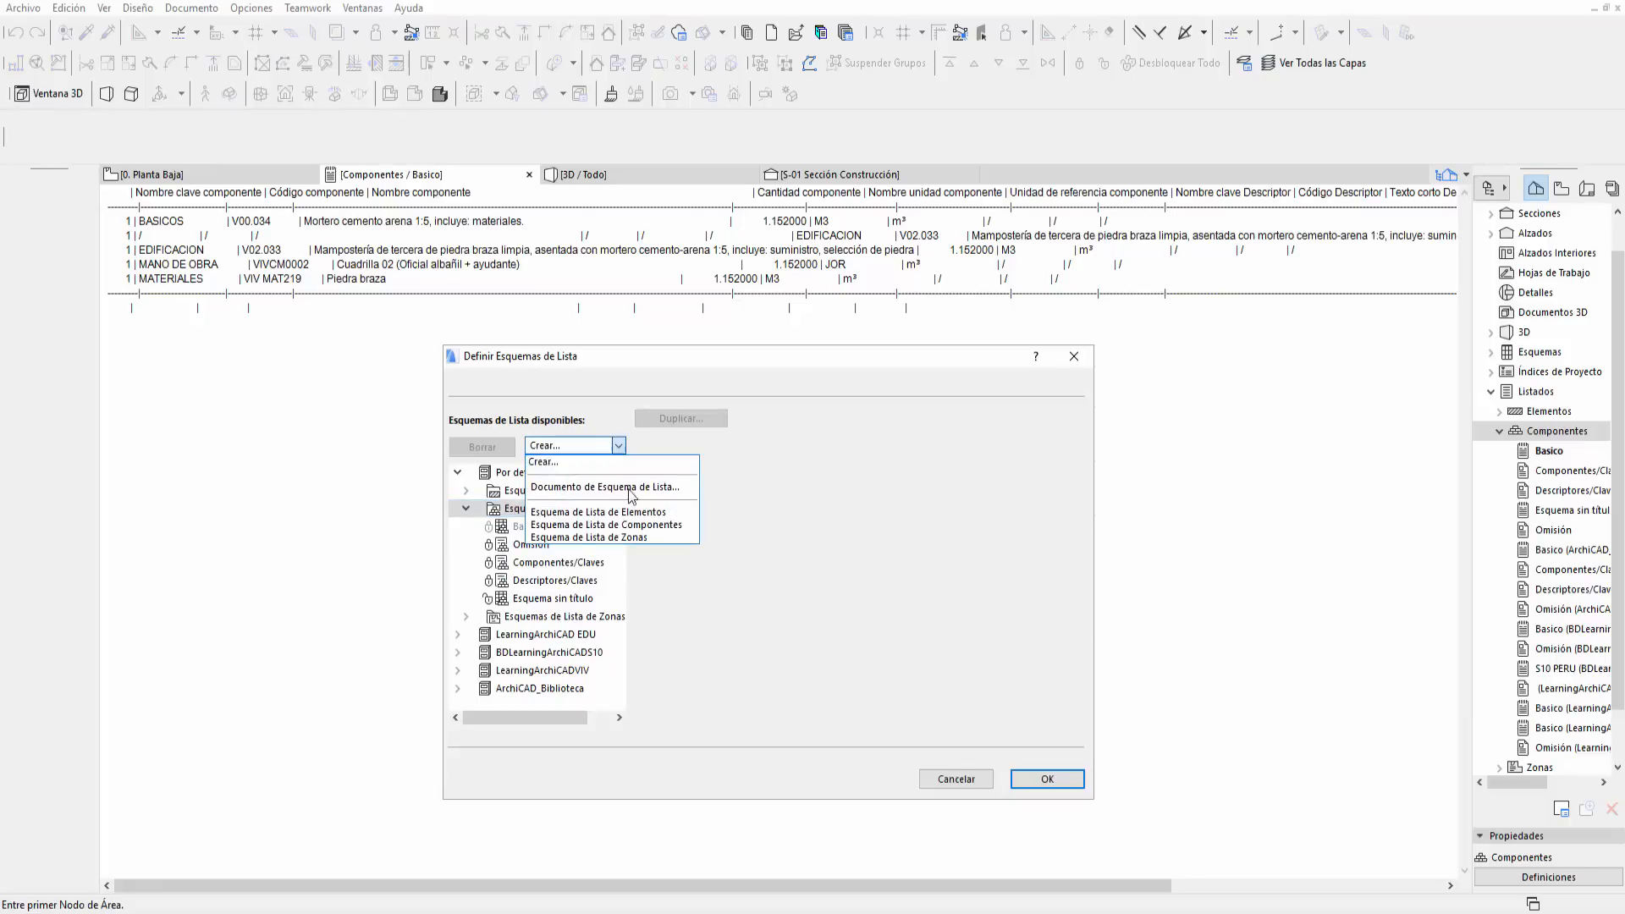
{"action": "left_click", "coordinate": [670, 526]}
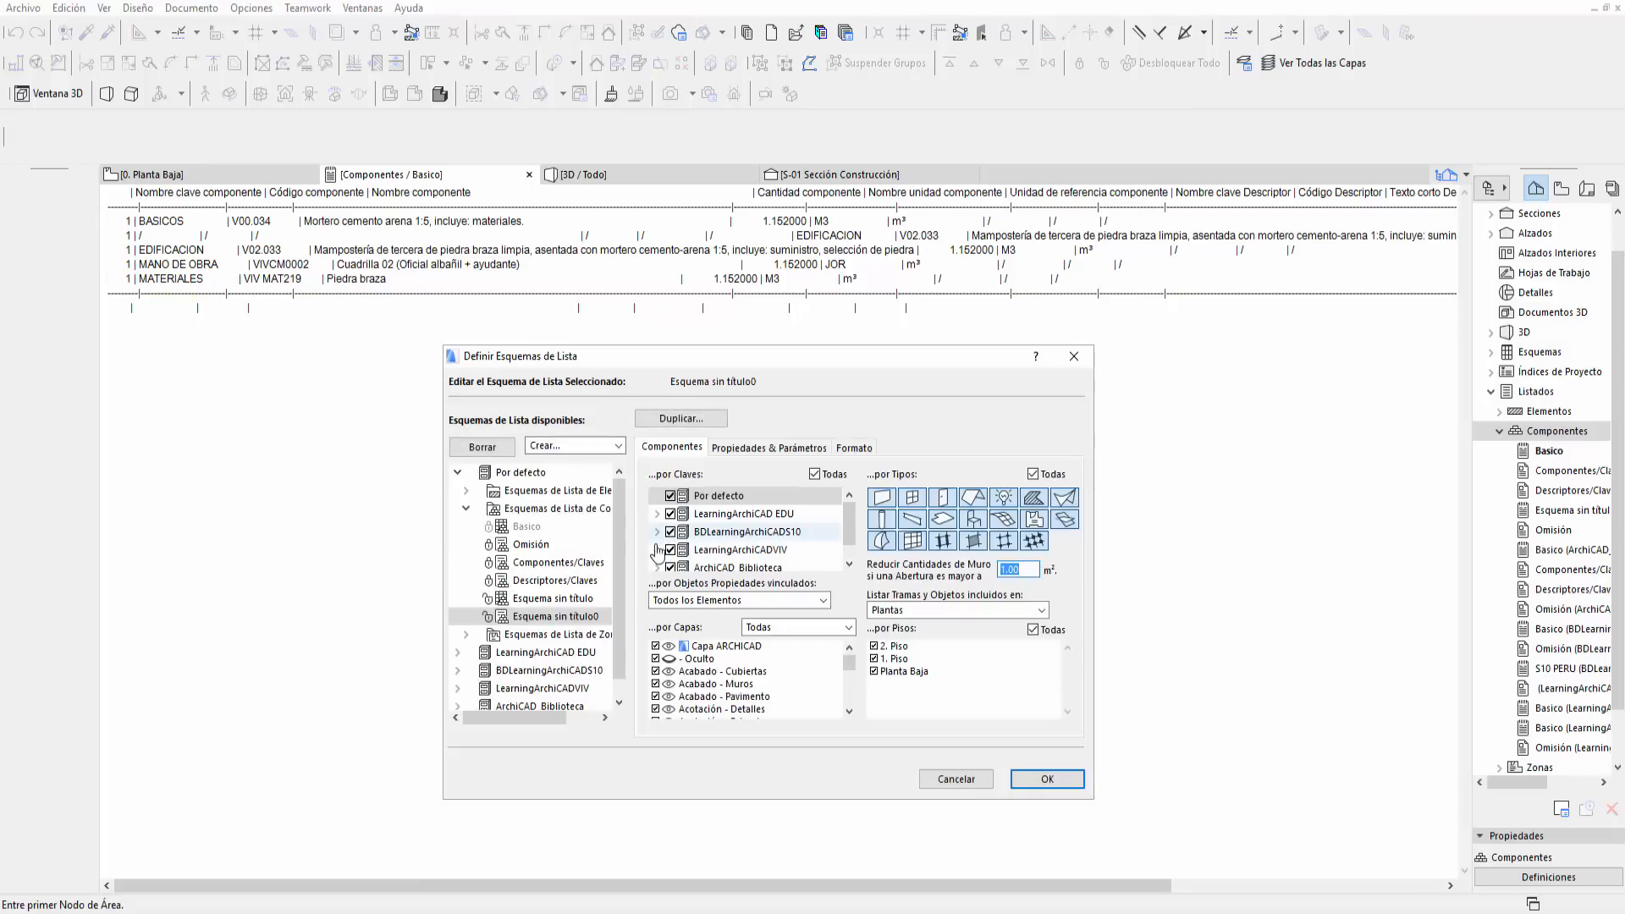
{"action": "left_click", "coordinate": [550, 617]}
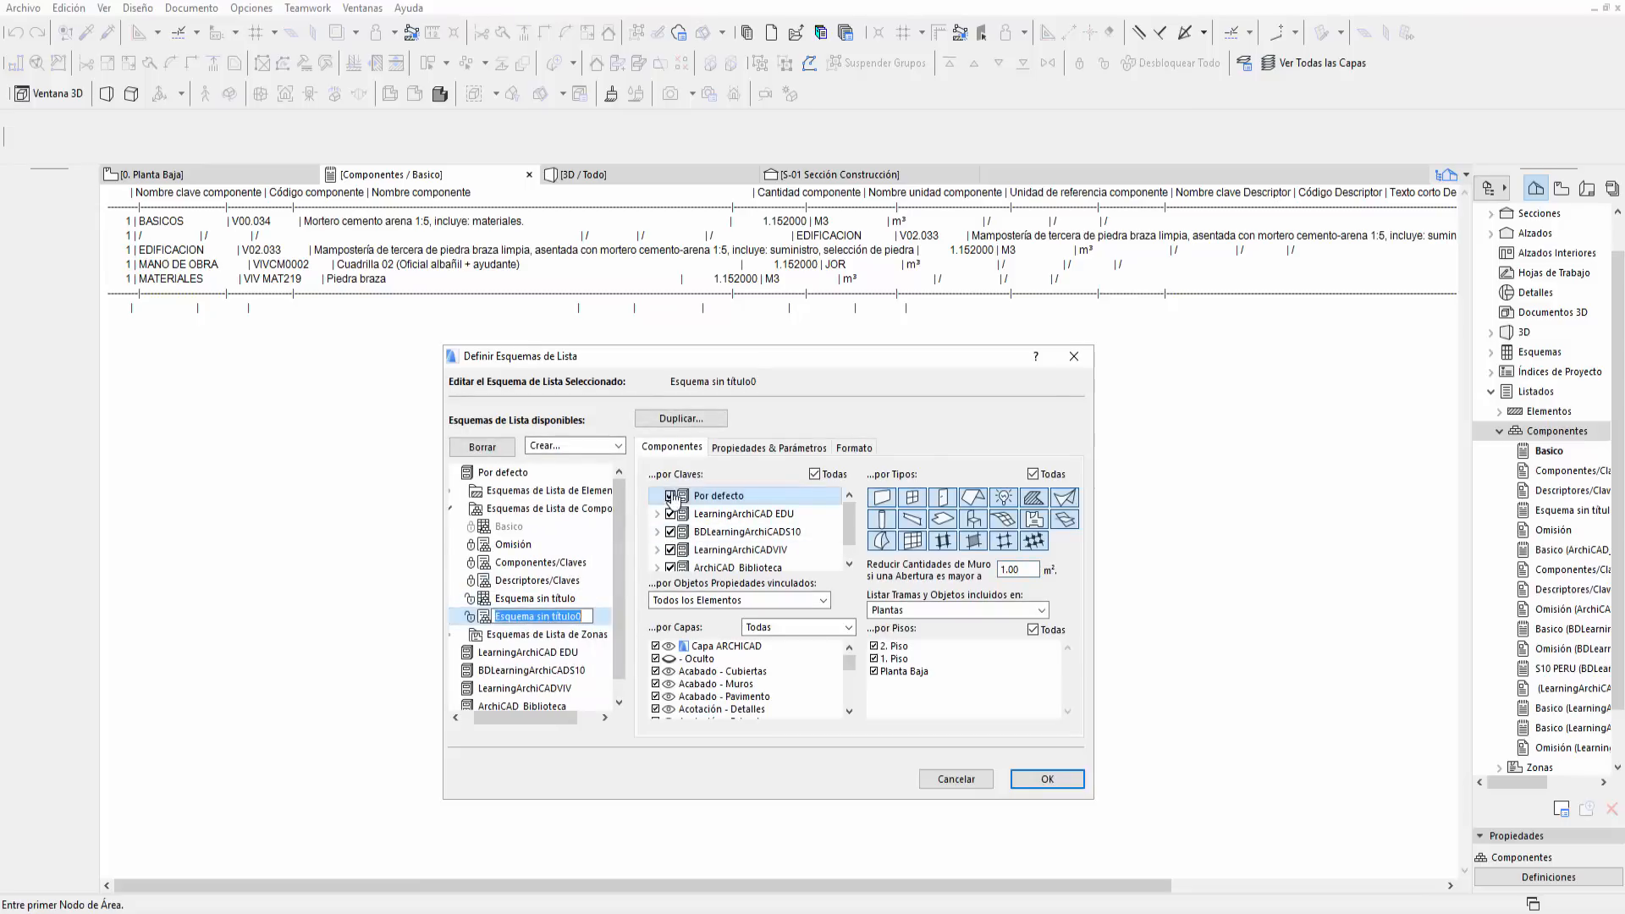
{"action": "key", "text": "BackSpace"}
{"action": "type", "text": "PRUEBA"}
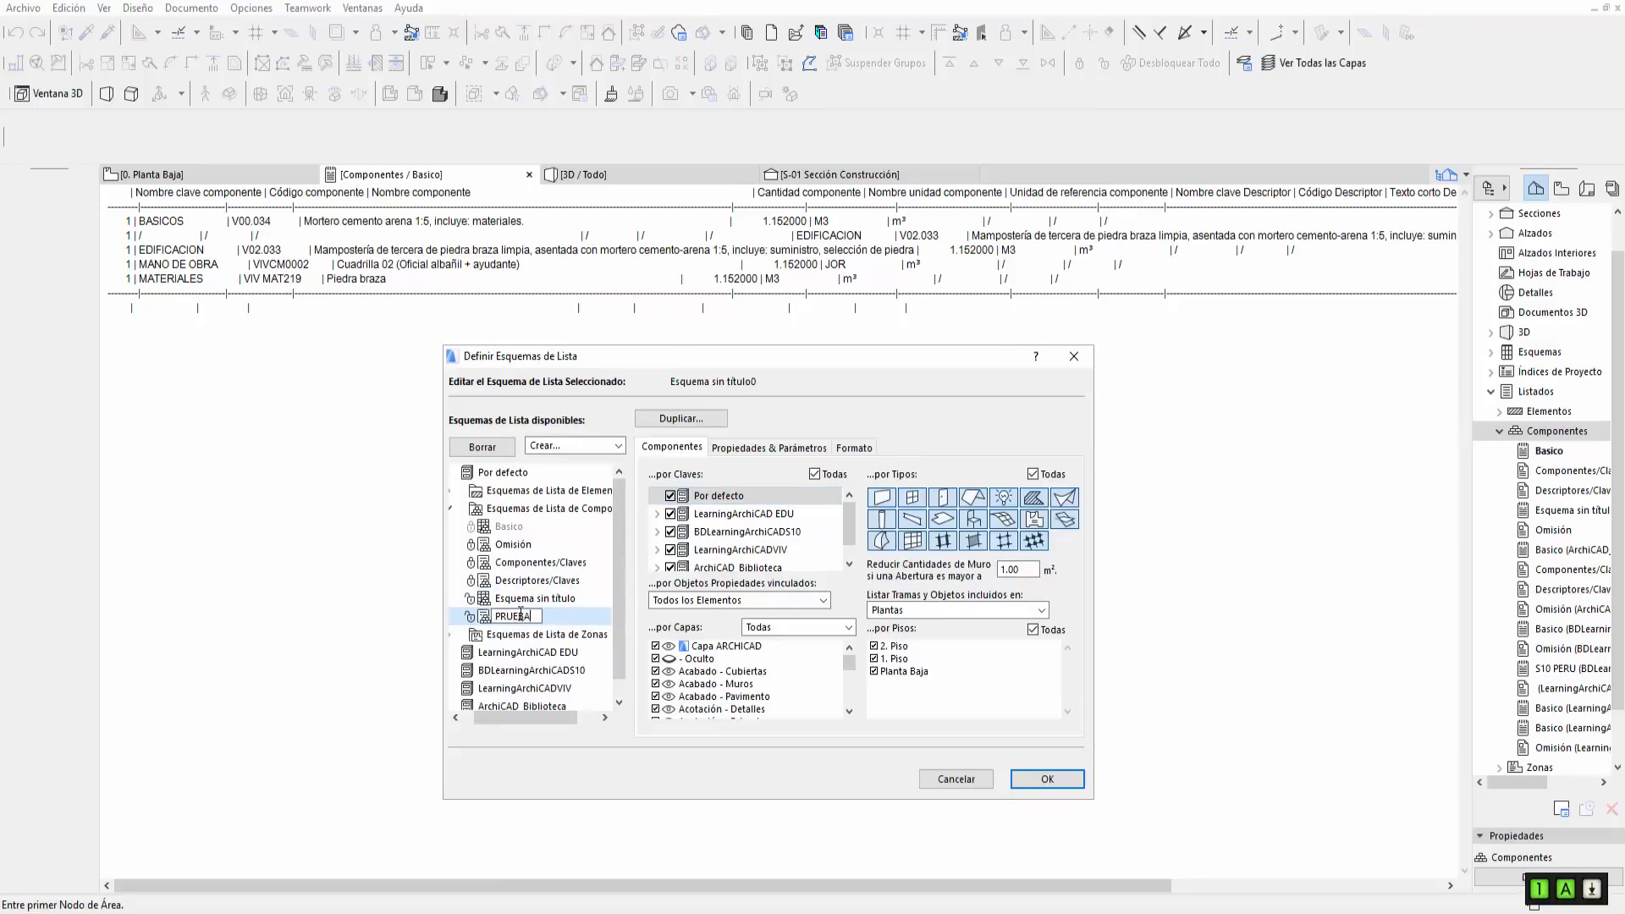
{"action": "left_click", "coordinate": [477, 622]}
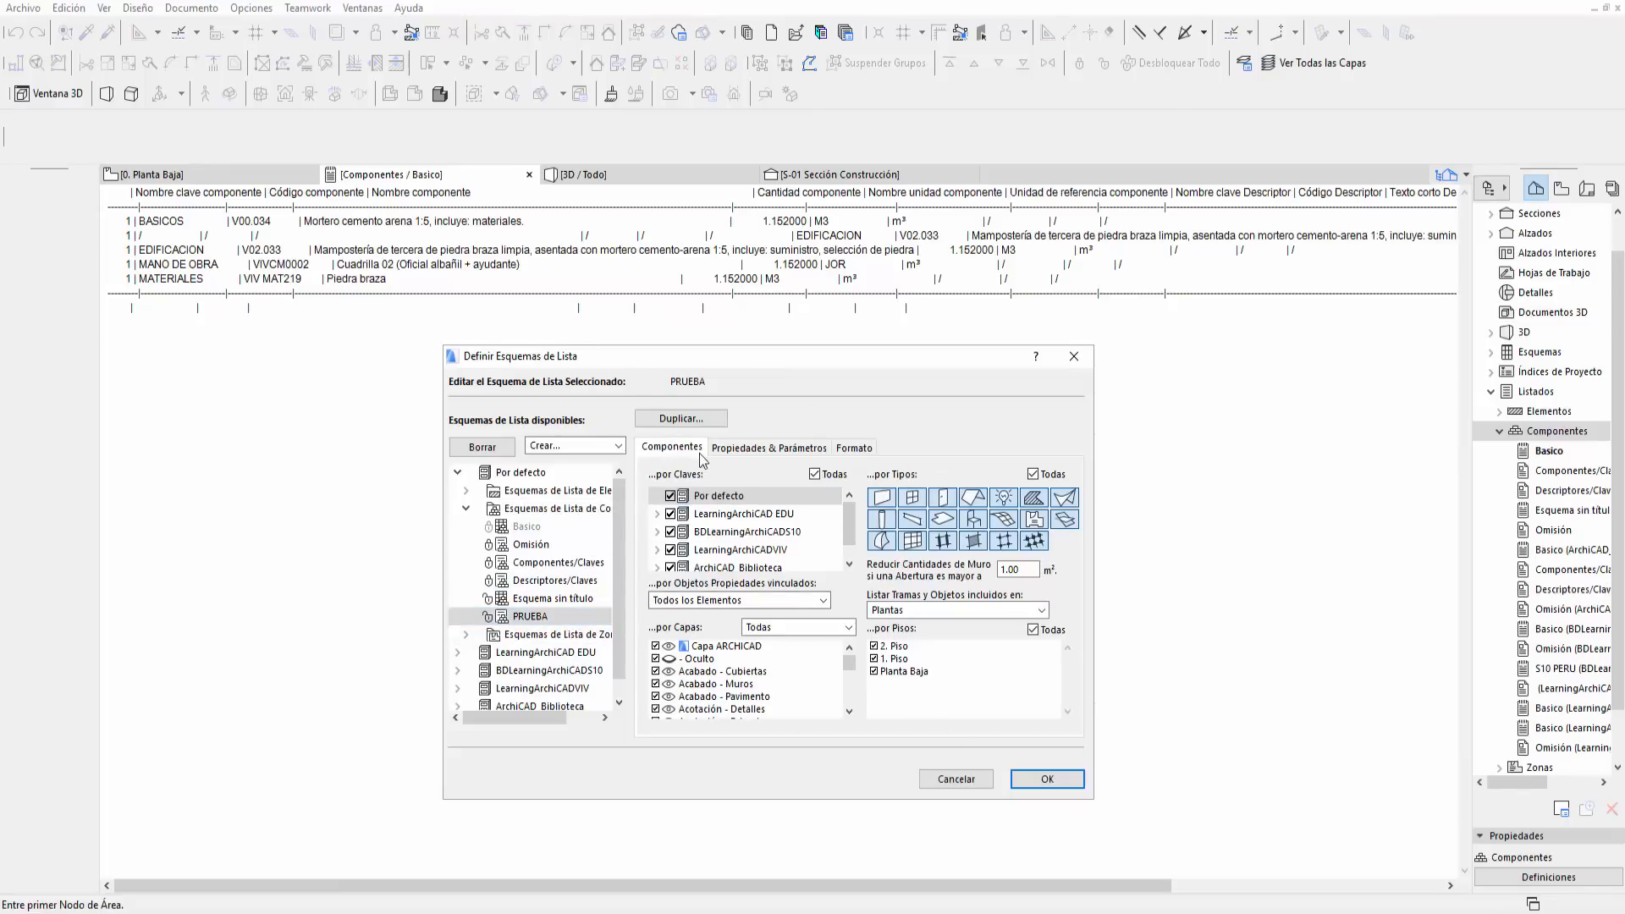
- Examine the PRUEBA scheme's component filters by key, linked property object and layer, and the view sources for listed fills and objects
{"action": "left_click", "coordinate": [850, 524]}
{"action": "mouse_move", "coordinate": [852, 520]}
{"action": "left_mouse_down"}
{"action": "mouse_move", "coordinate": [853, 536]}
{"action": "mouse_move", "coordinate": [850, 514]}
{"action": "left_mouse_up"}
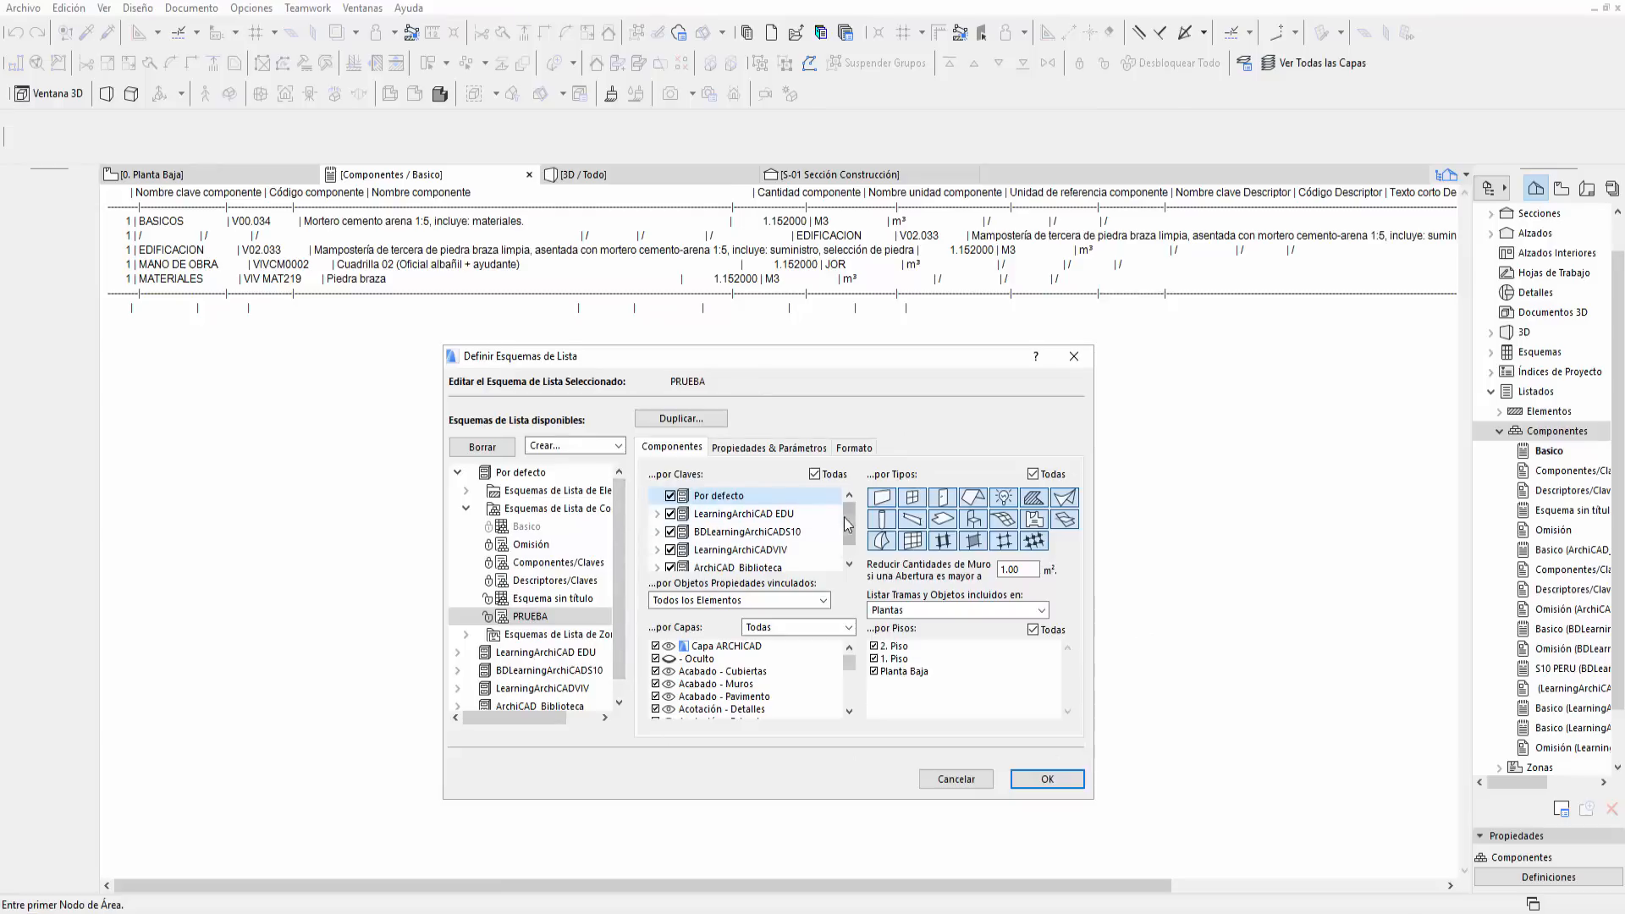
{"action": "left_click_drag", "start_coordinate": [850, 527], "coordinate": [850, 524]}
{"action": "left_click_drag", "start_coordinate": [853, 520], "coordinate": [854, 549]}
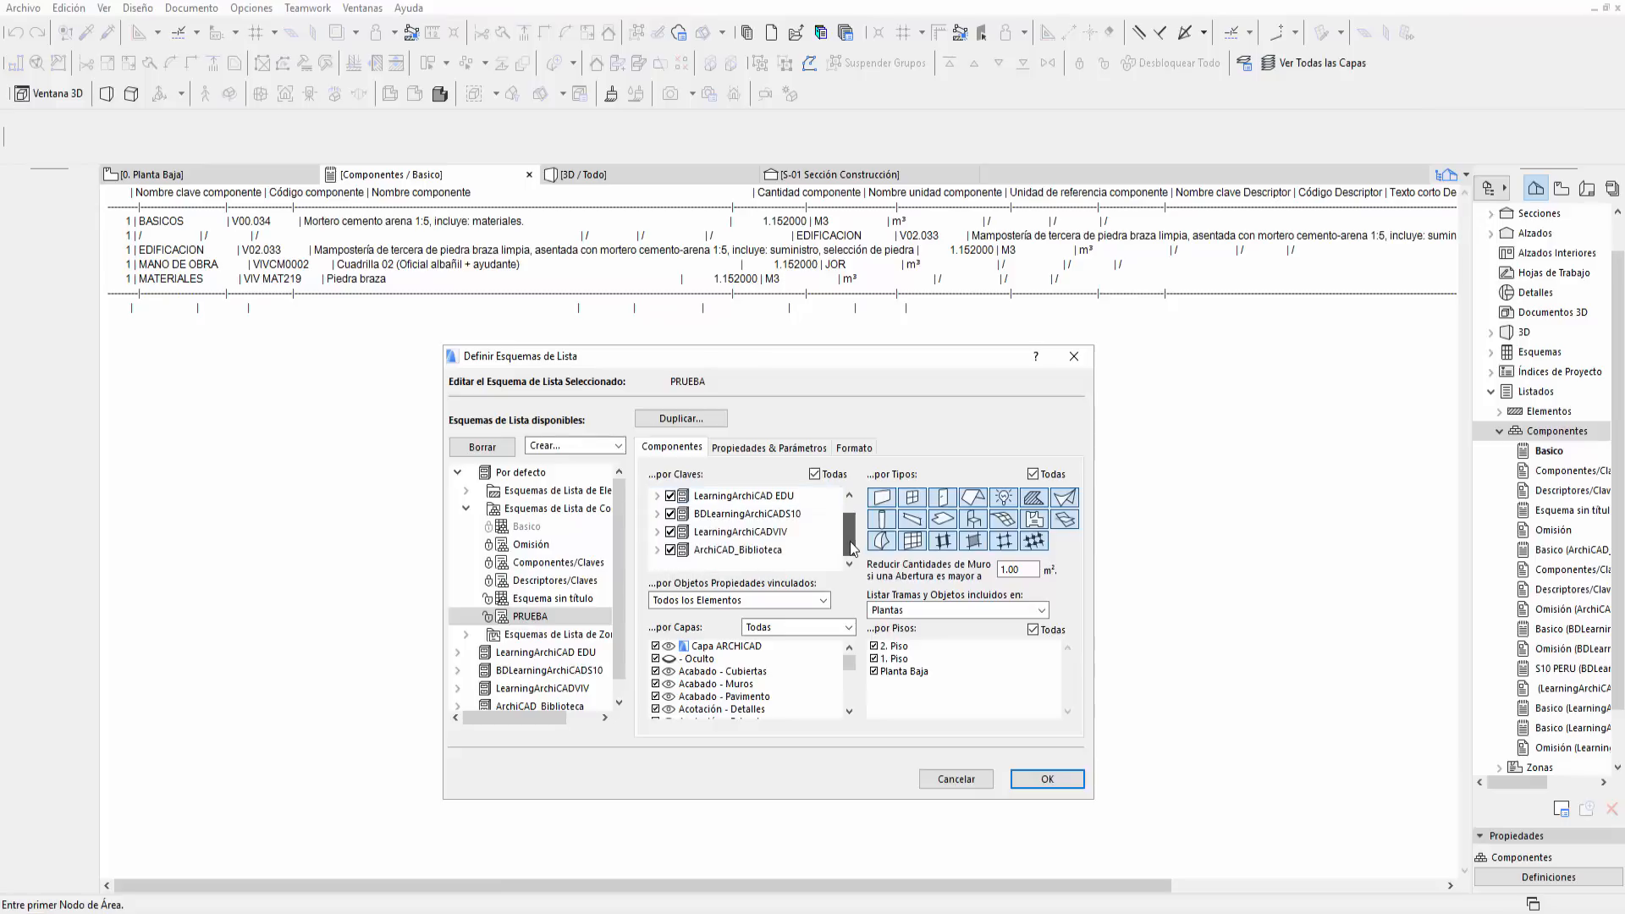
{"action": "left_click", "coordinate": [821, 602]}
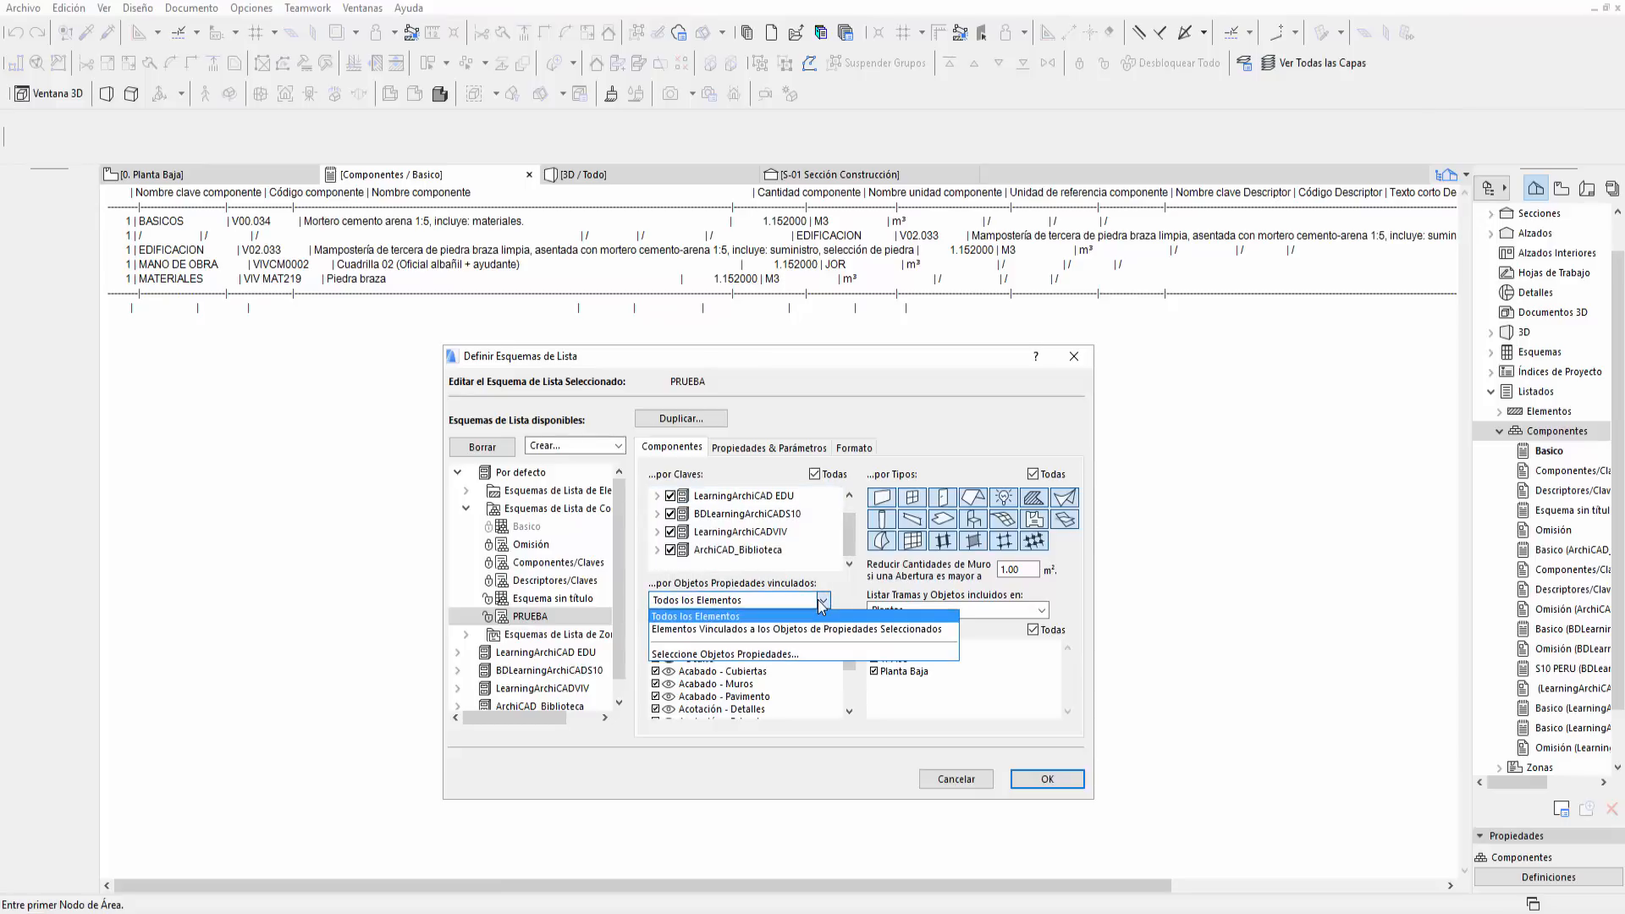
{"action": "left_click", "coordinate": [821, 602]}
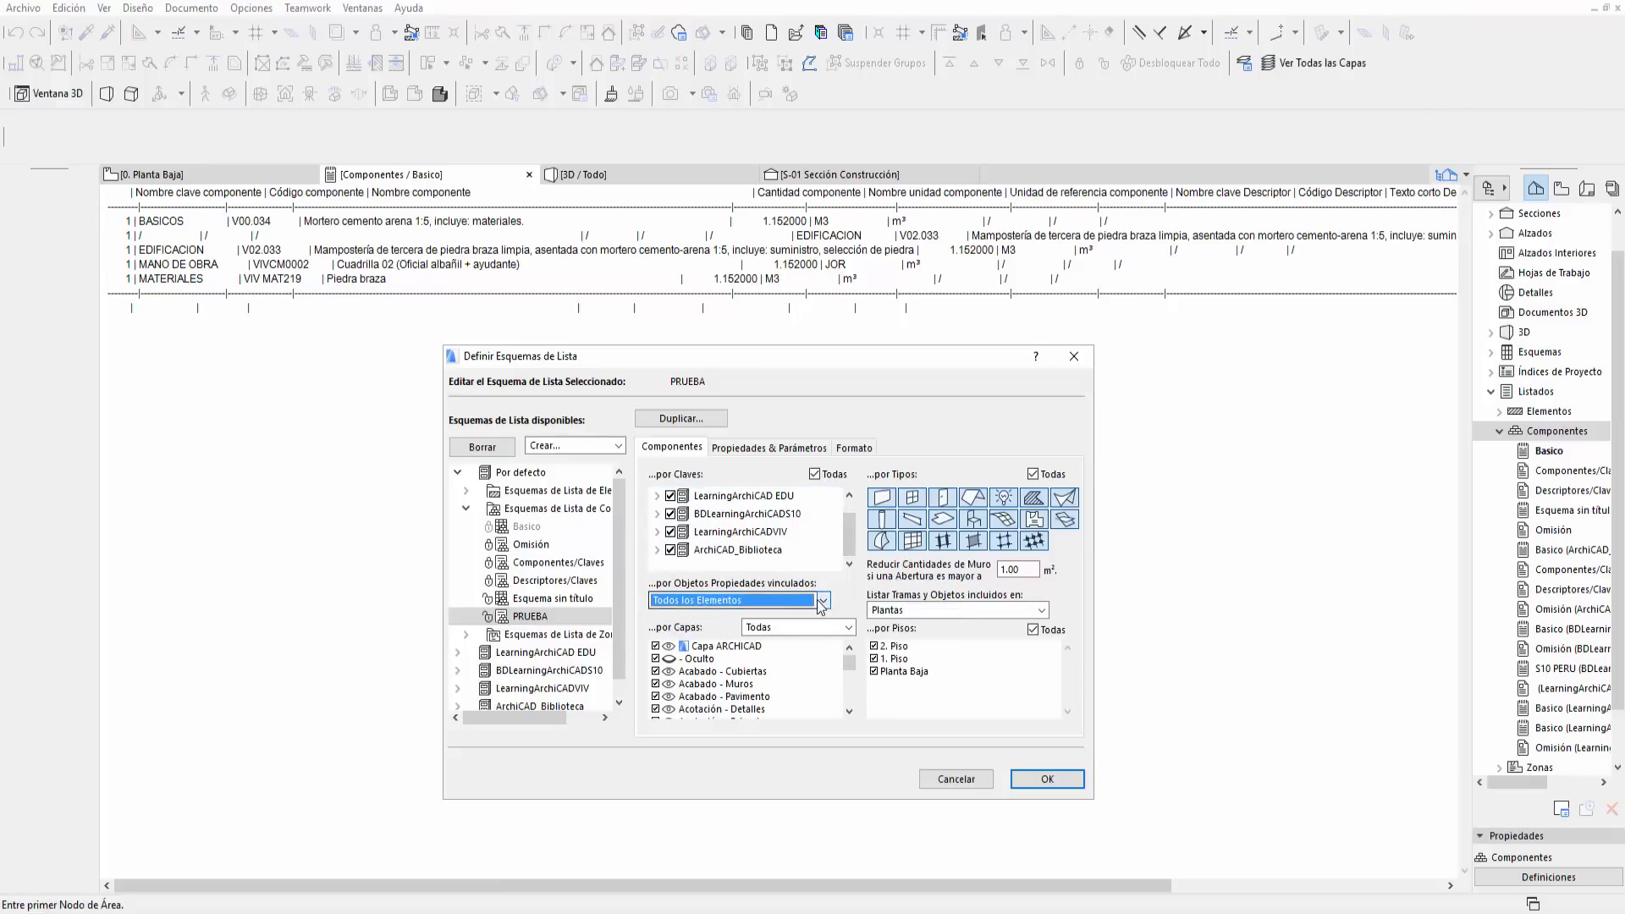
{"action": "left_click", "coordinate": [820, 601]}
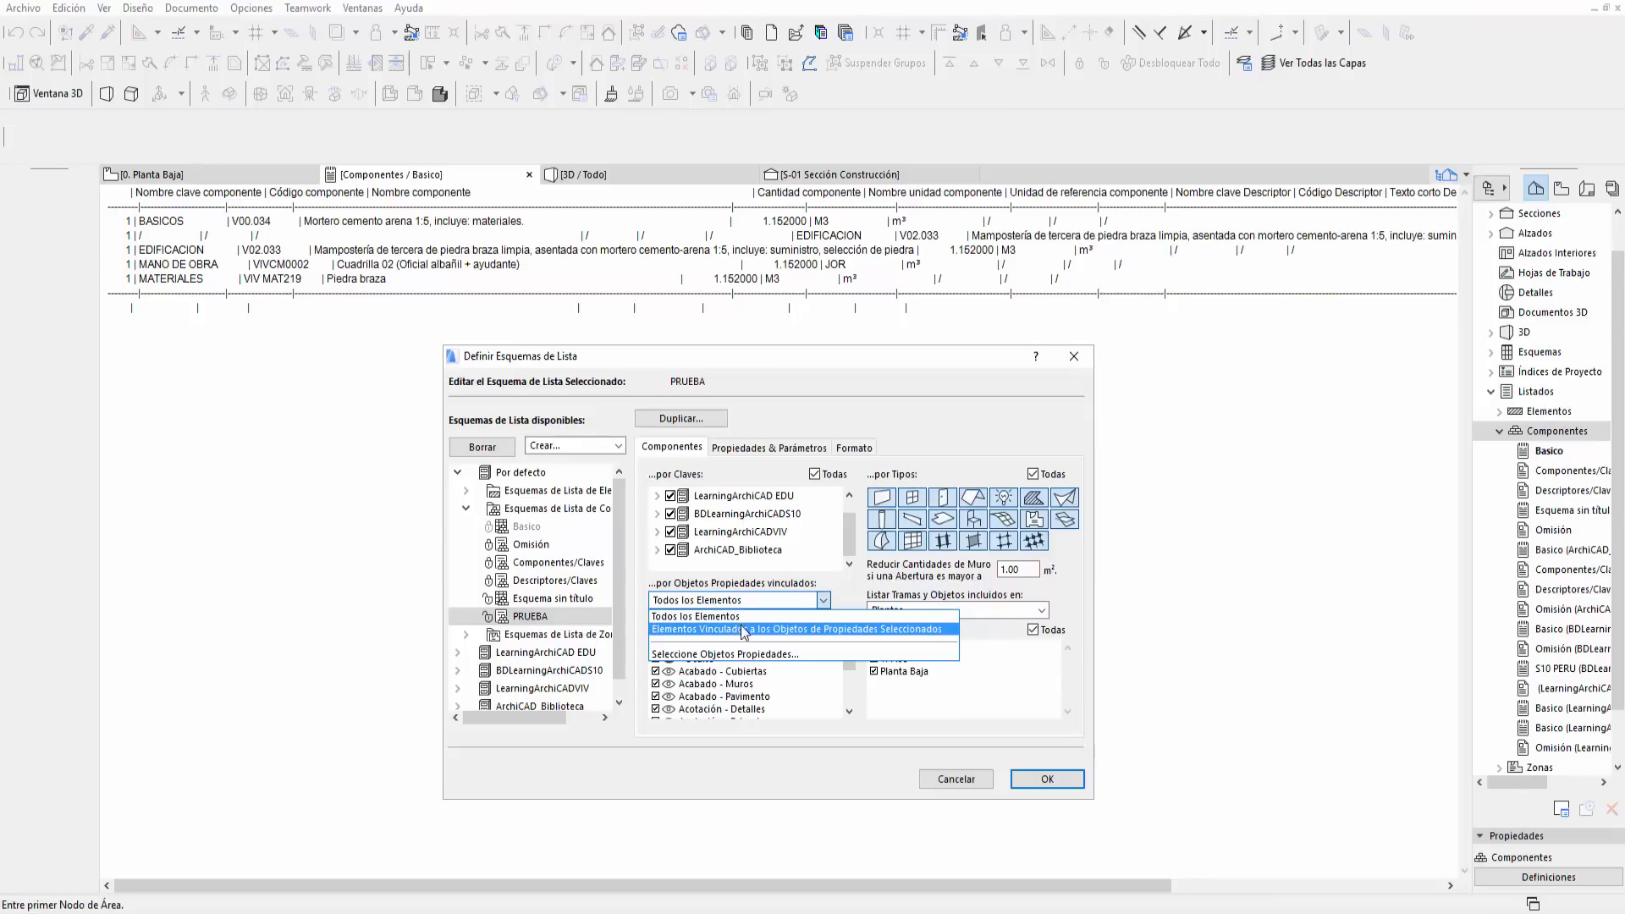
{"action": "left_click", "coordinate": [724, 607]}
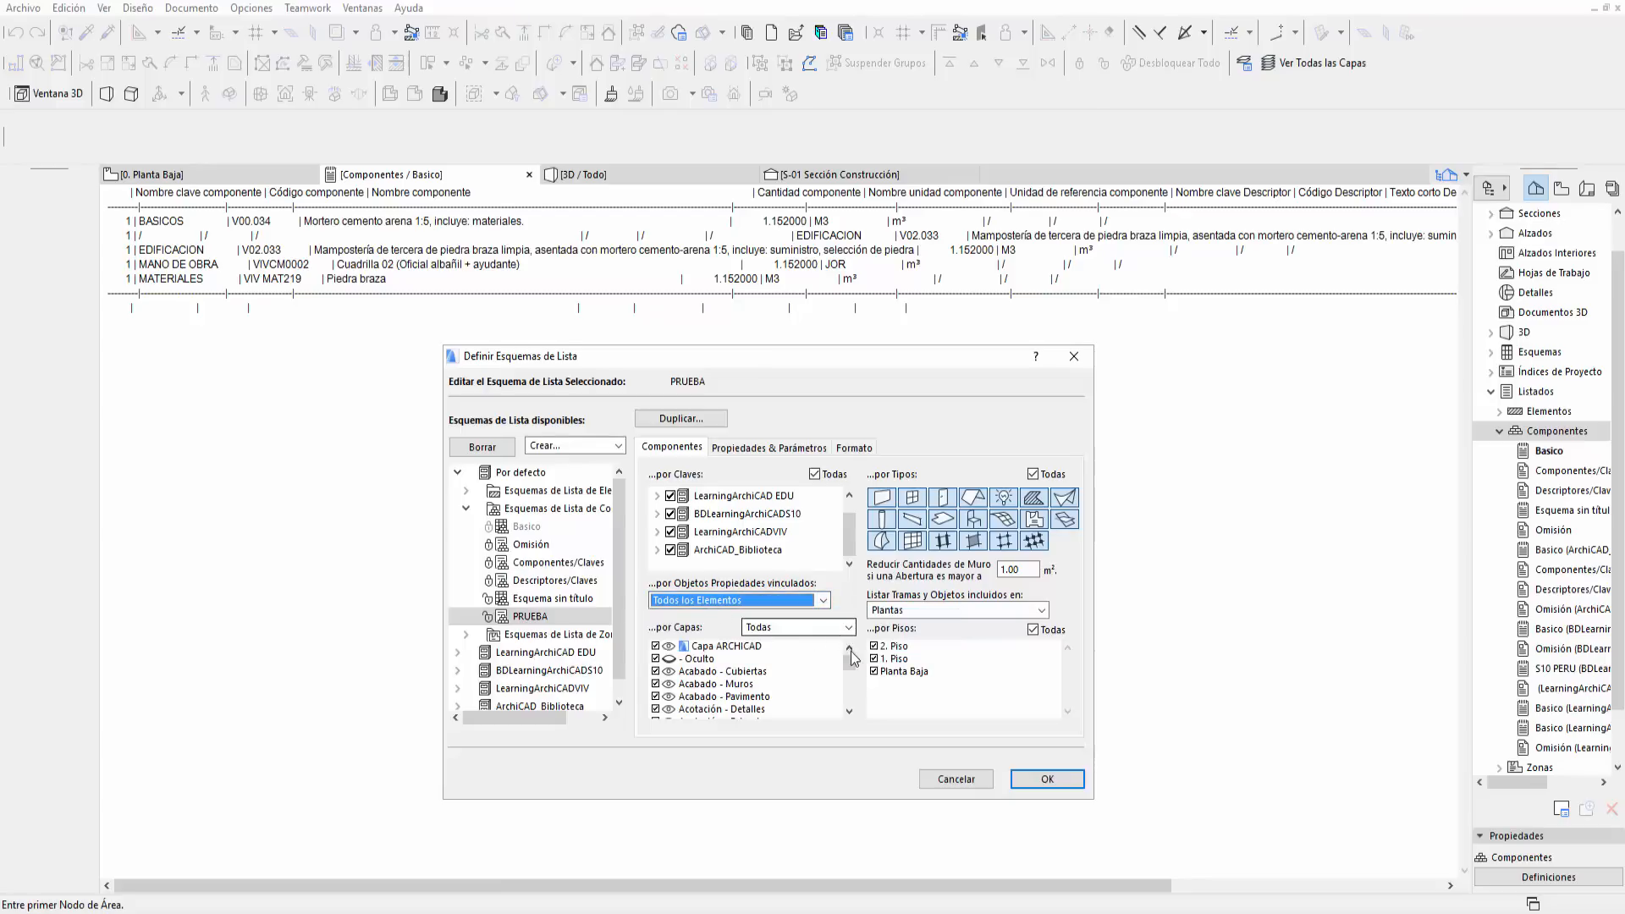
{"action": "mouse_move", "coordinate": [851, 665]}
{"action": "left_mouse_down"}
{"action": "mouse_move", "coordinate": [852, 701]}
{"action": "mouse_move", "coordinate": [862, 652]}
{"action": "left_mouse_up"}
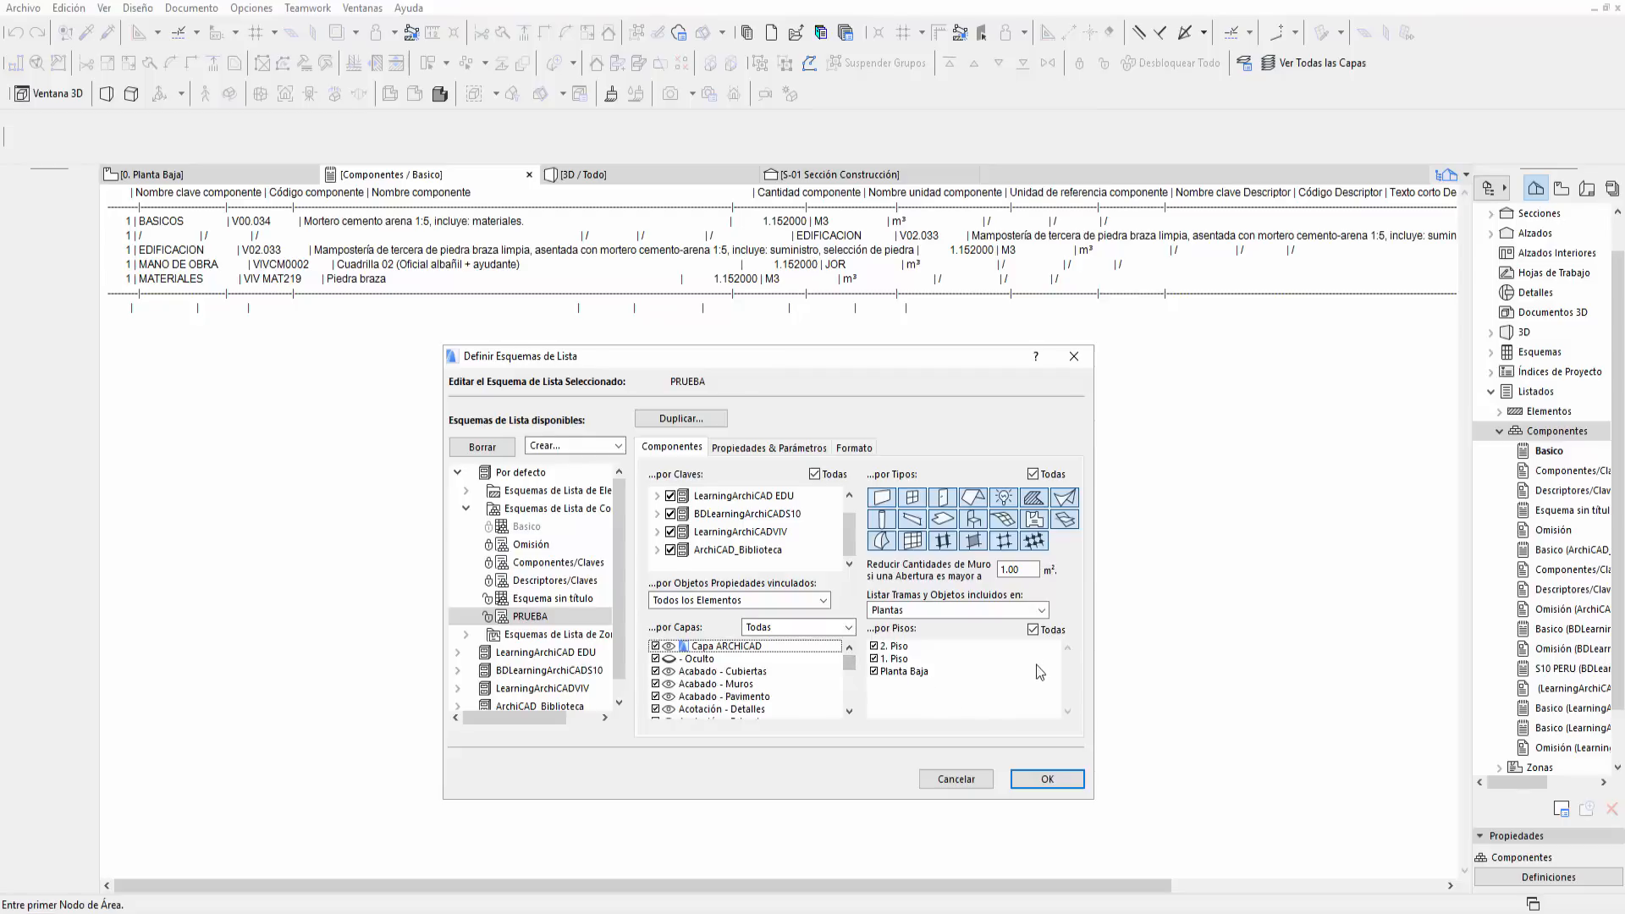
{"action": "left_click", "coordinate": [946, 611]}
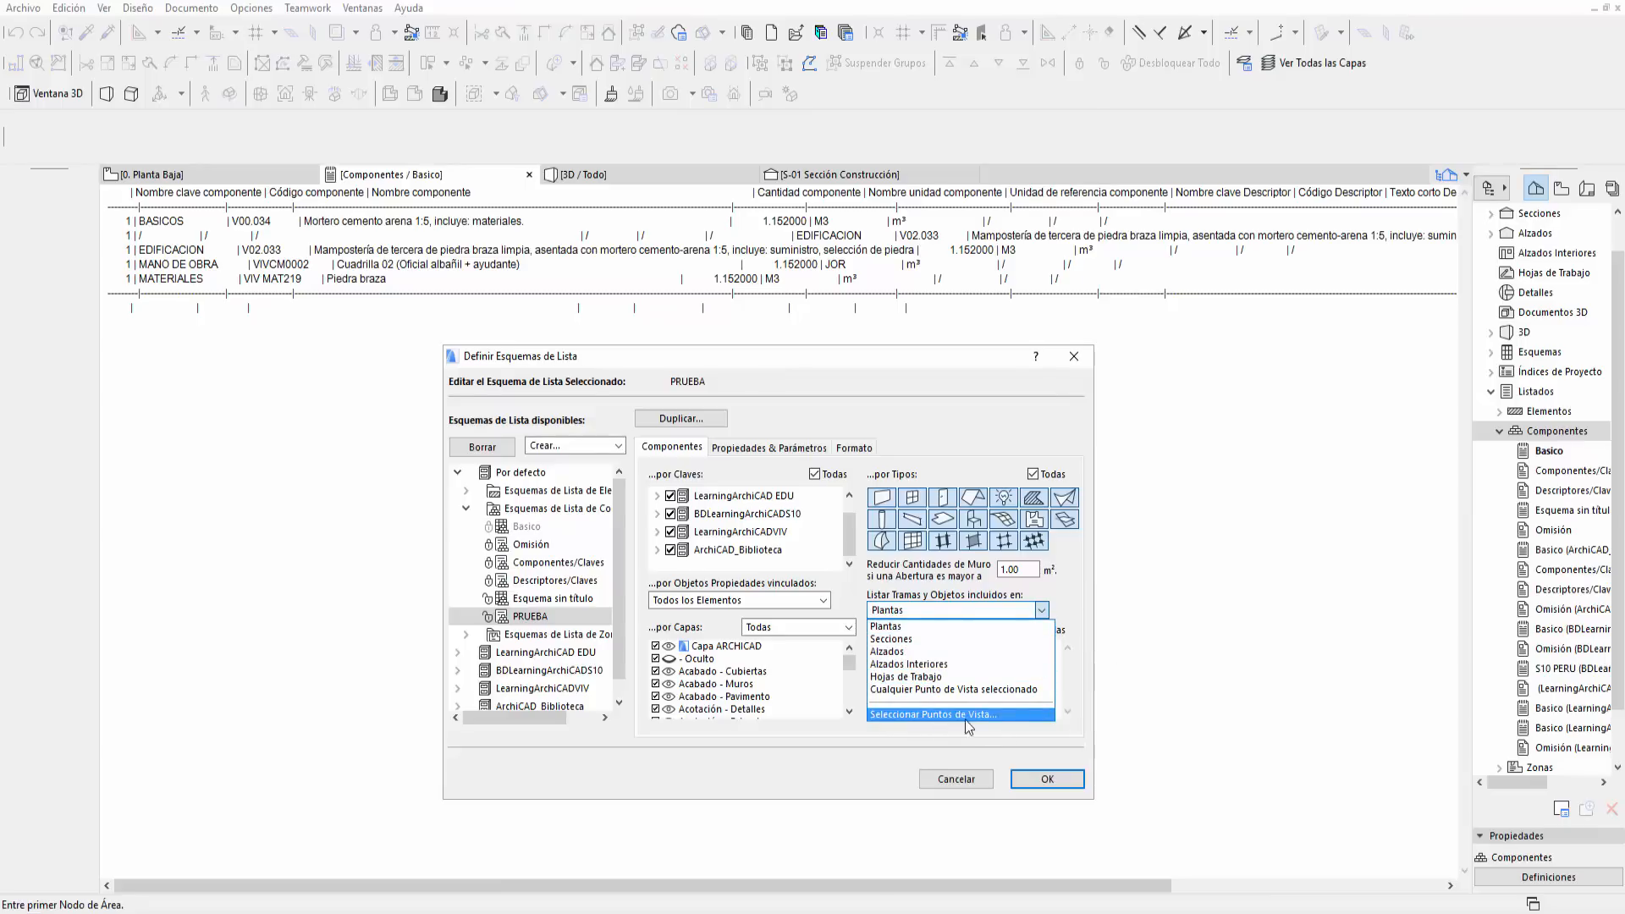
{"action": "left_click", "coordinate": [1069, 591]}
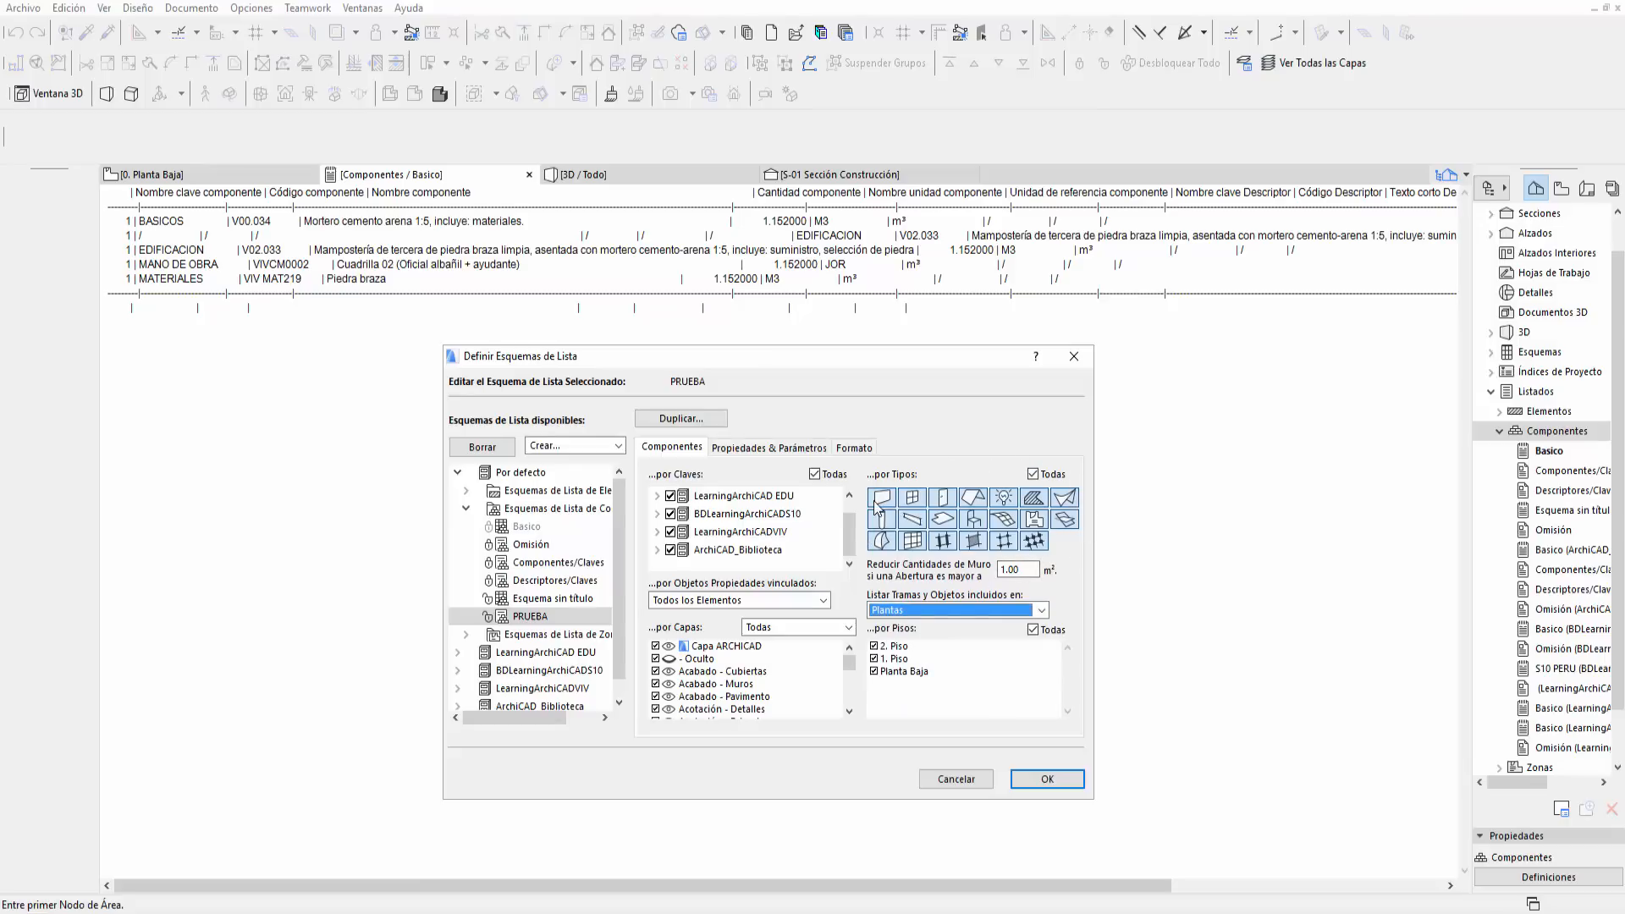
- Set the opening area threshold for reducing wall quantities to 0.00 m² in the PRUEBA scheme
{"action": "left_click", "coordinate": [1020, 570]}
{"action": "type", "text": "0.00"}
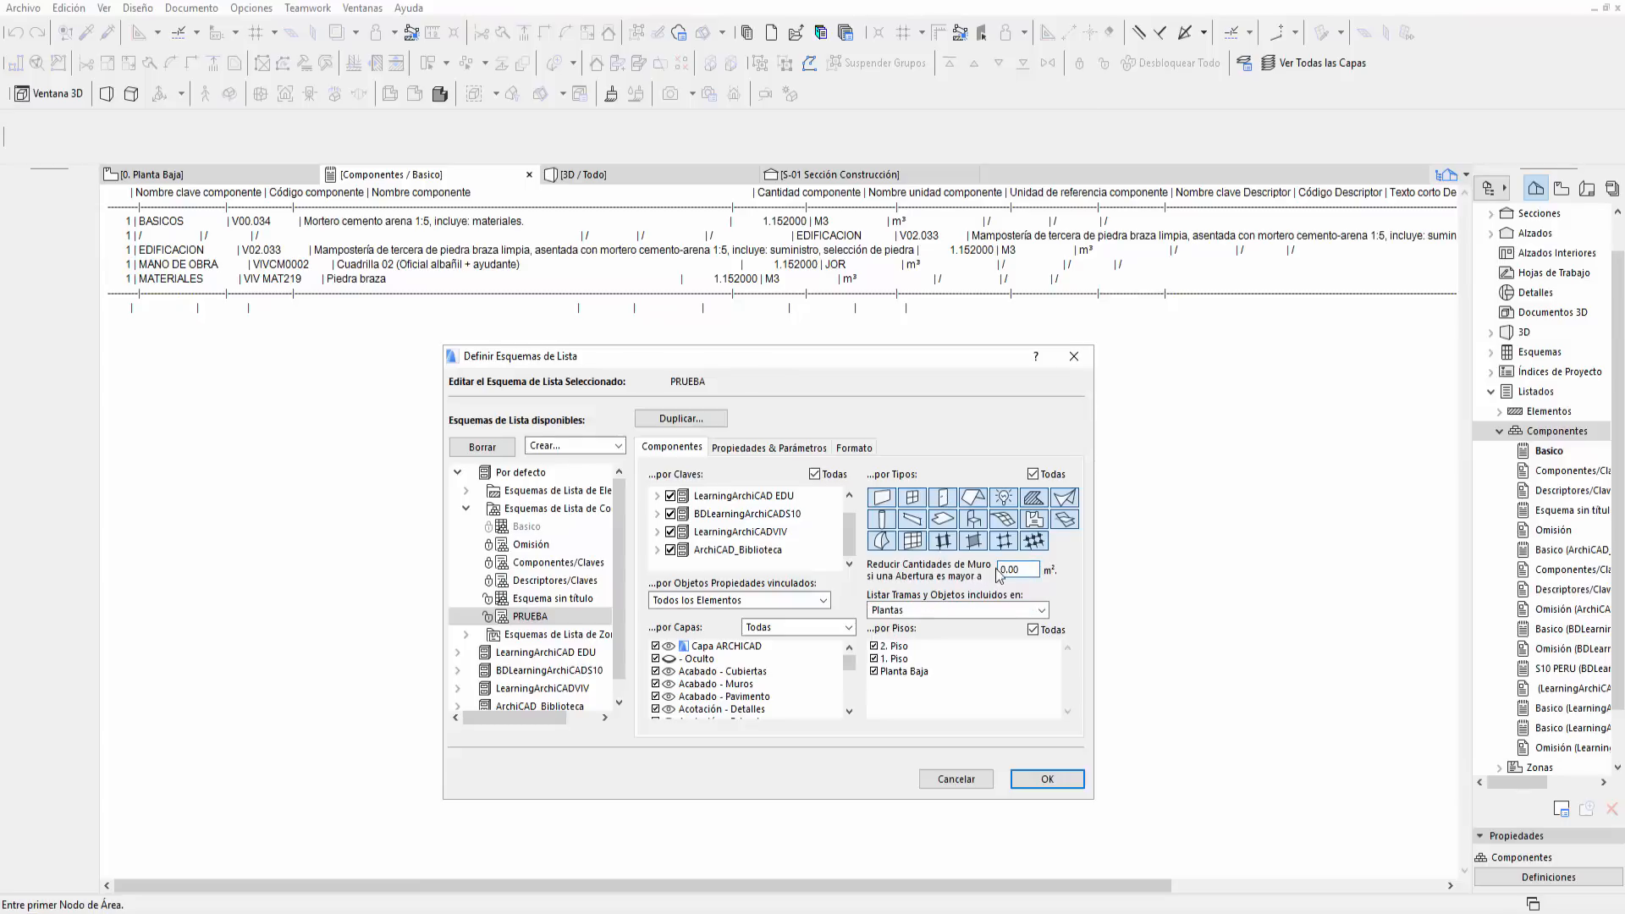
{"action": "left_click_drag", "start_coordinate": [1026, 571], "coordinate": [990, 563]}
- Review the main property control options available for components and descriptors in the PRUEBA scheme
{"action": "left_click", "coordinate": [759, 450]}
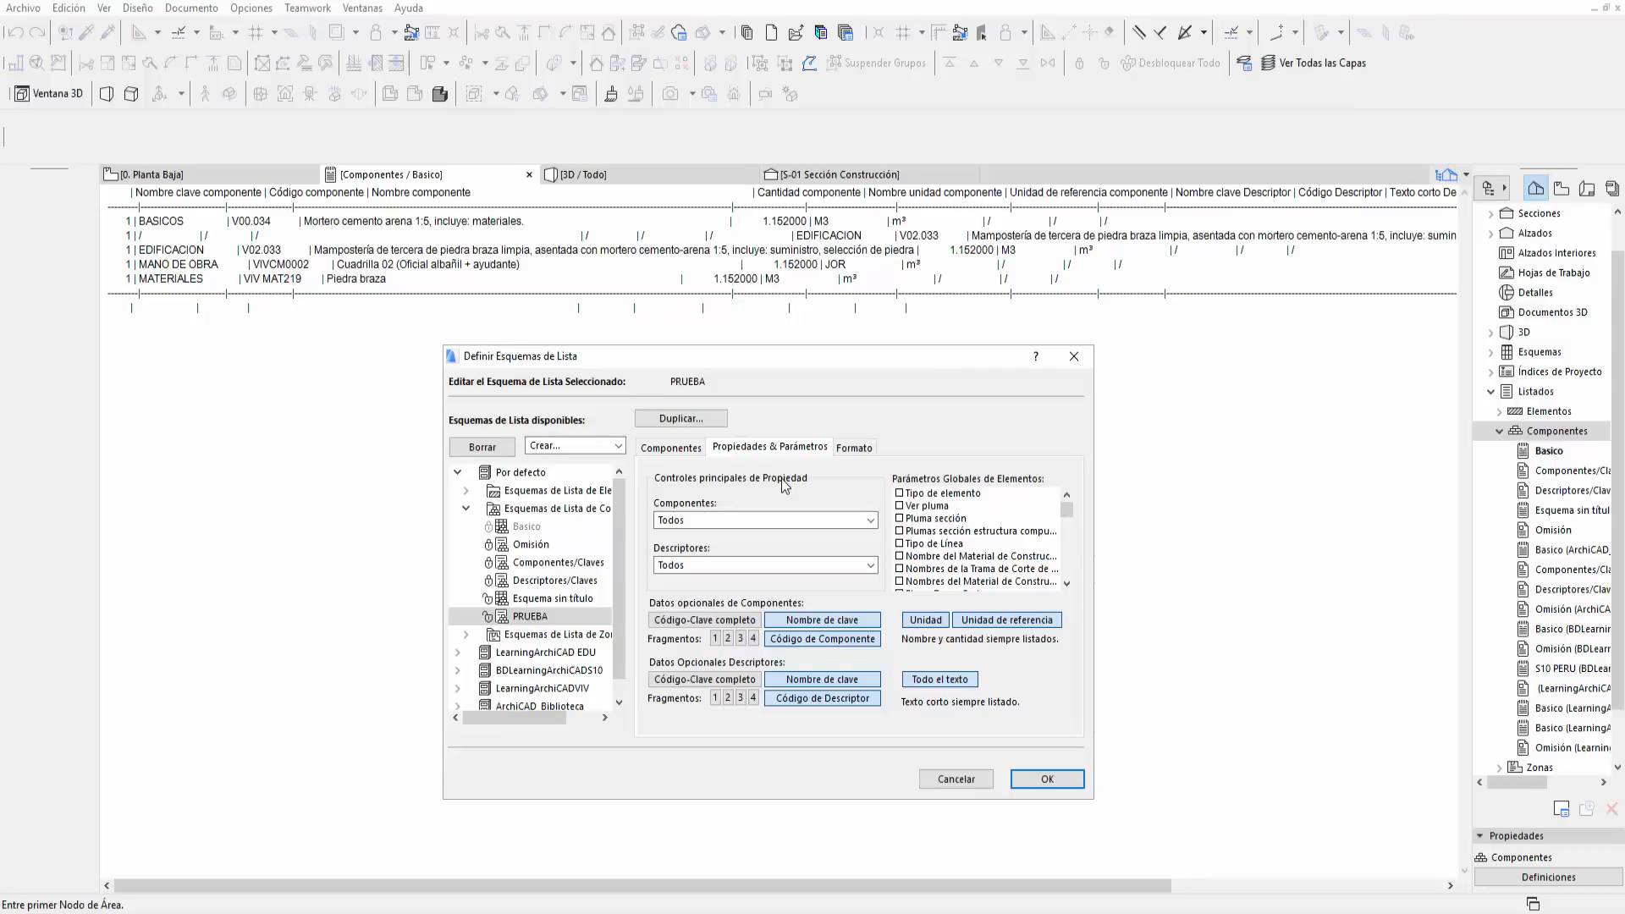
{"action": "left_click", "coordinate": [708, 523]}
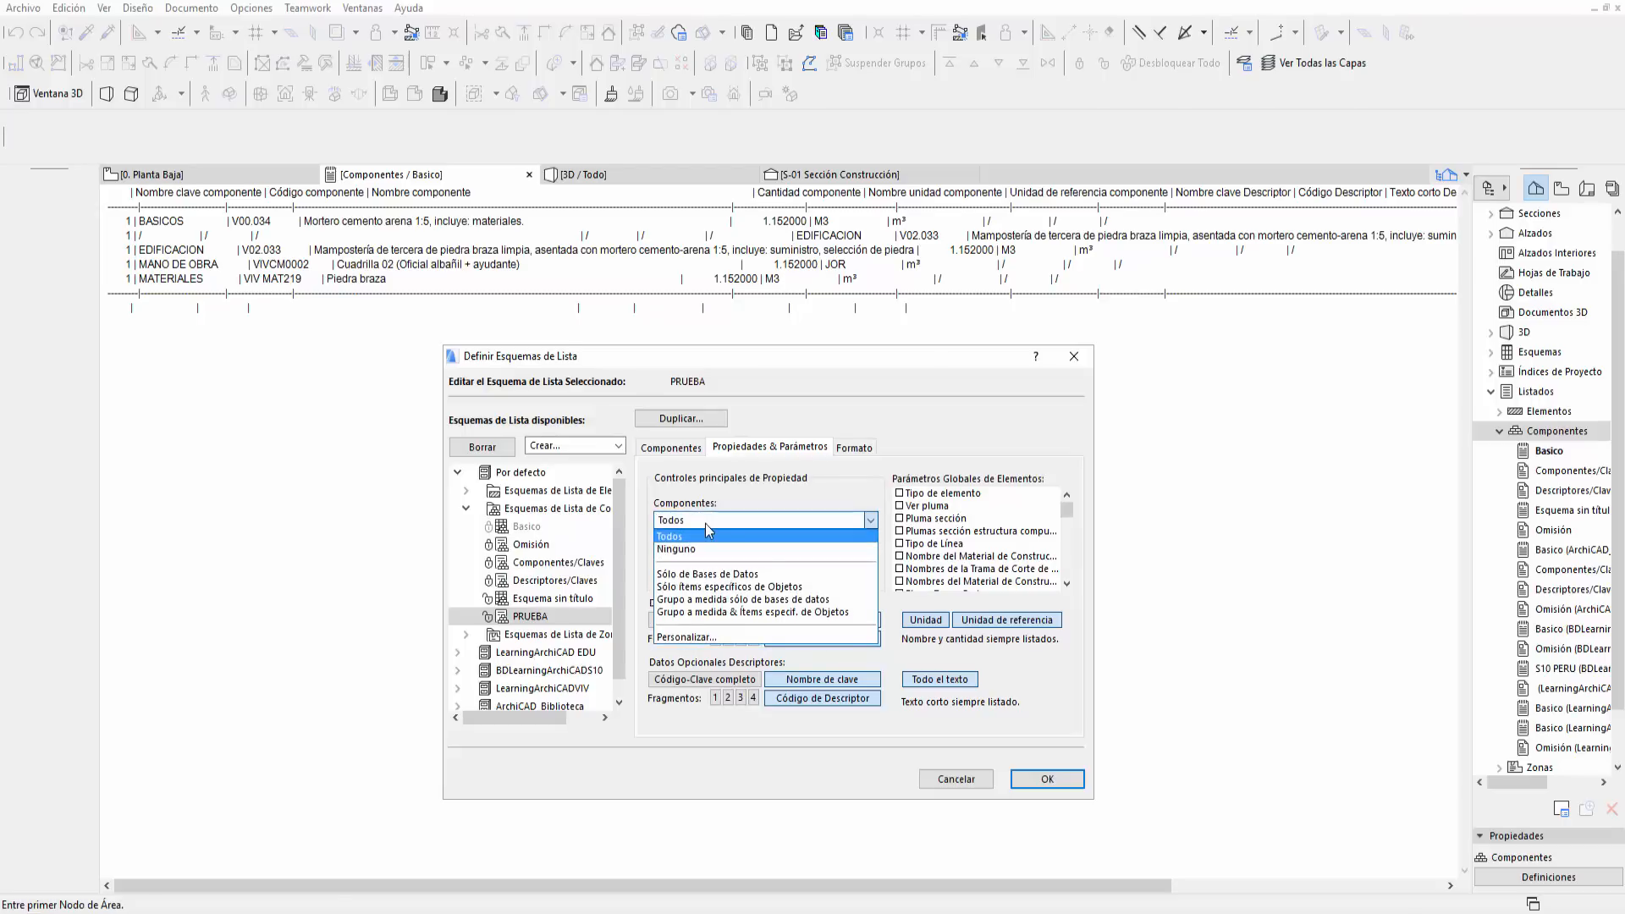
{"action": "left_click", "coordinate": [707, 524]}
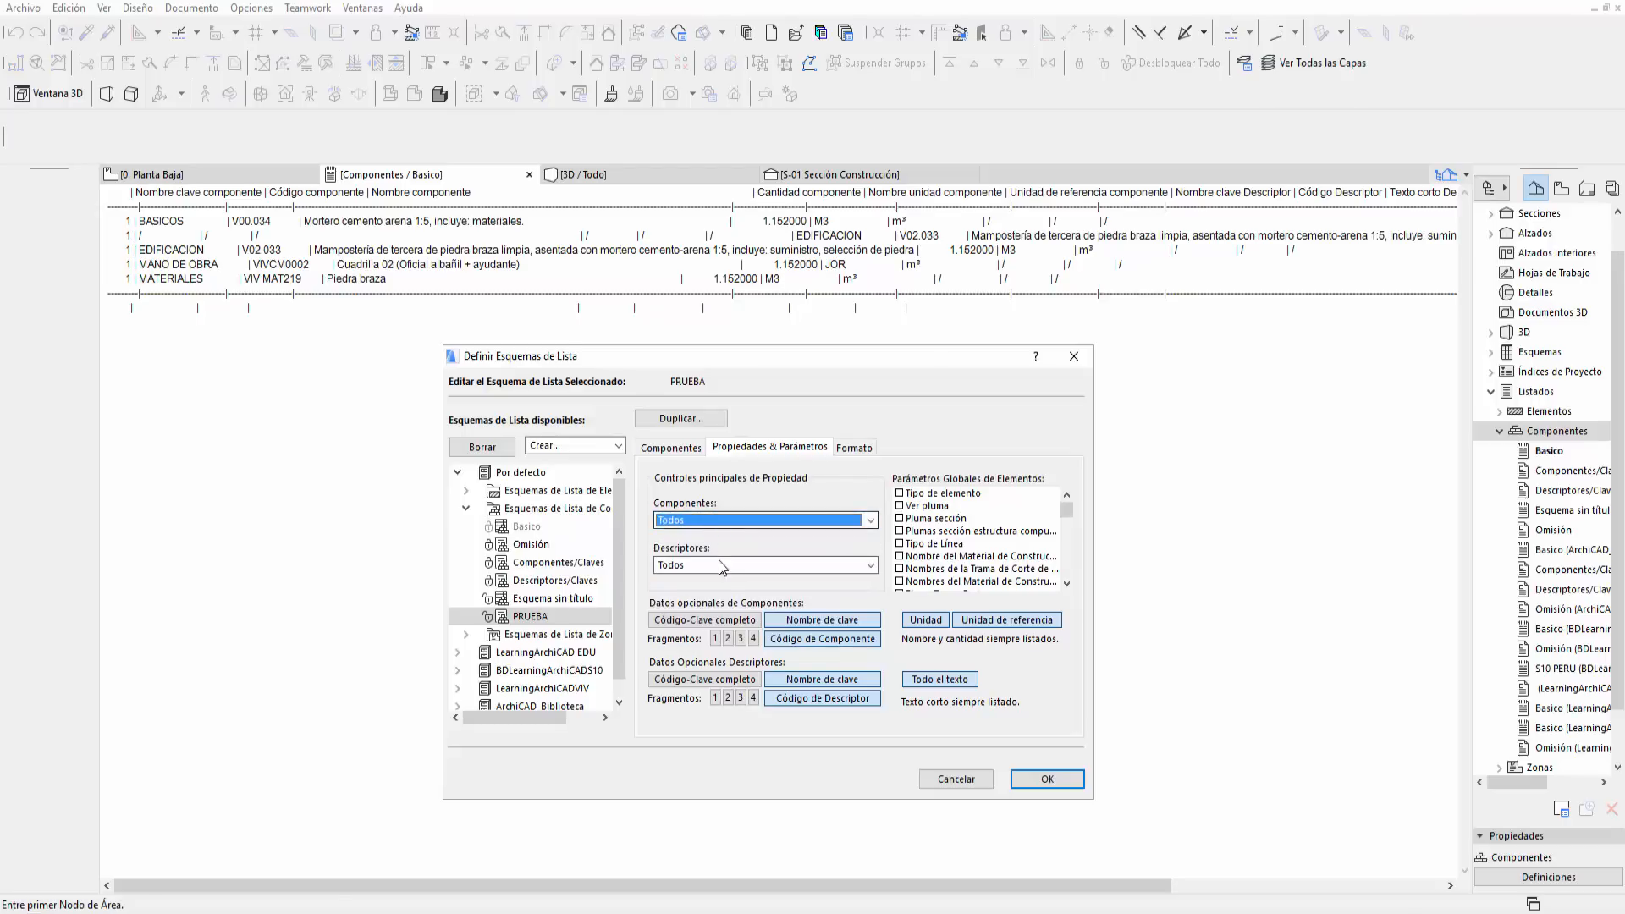
{"action": "left_click", "coordinate": [722, 565]}
{"action": "left_click", "coordinate": [722, 566]}
{"action": "left_click", "coordinate": [713, 522]}
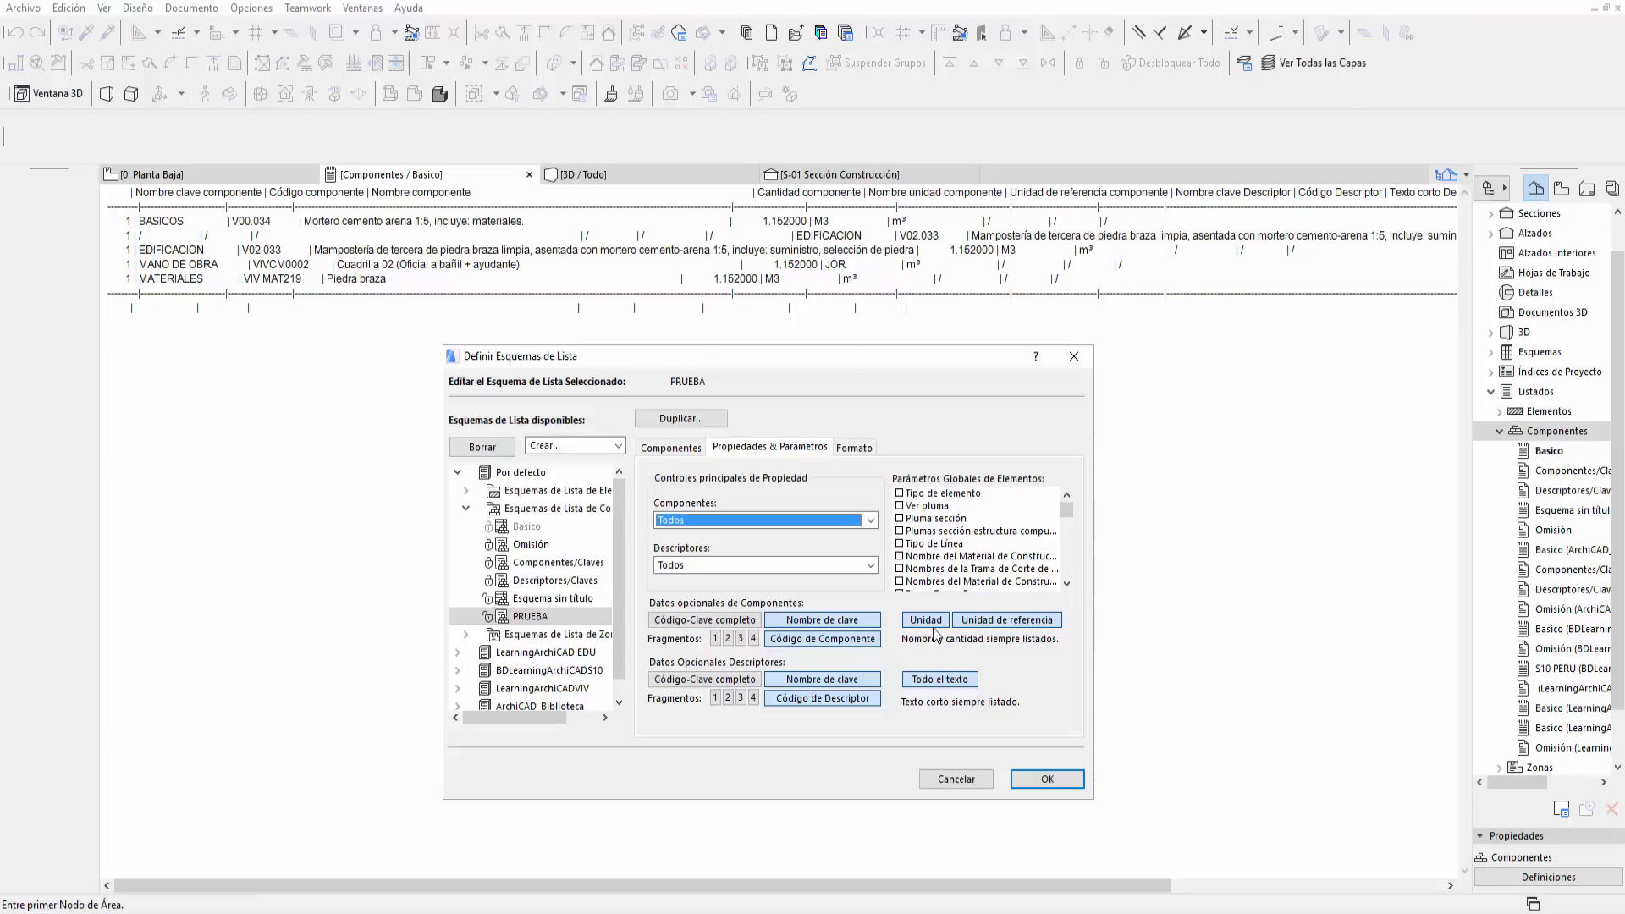
- Exclude the component reference unit and the descriptors' key name, code and full text from PRUEBA's optional data, and check the global element parameters
{"action": "left_click", "coordinate": [1019, 626]}
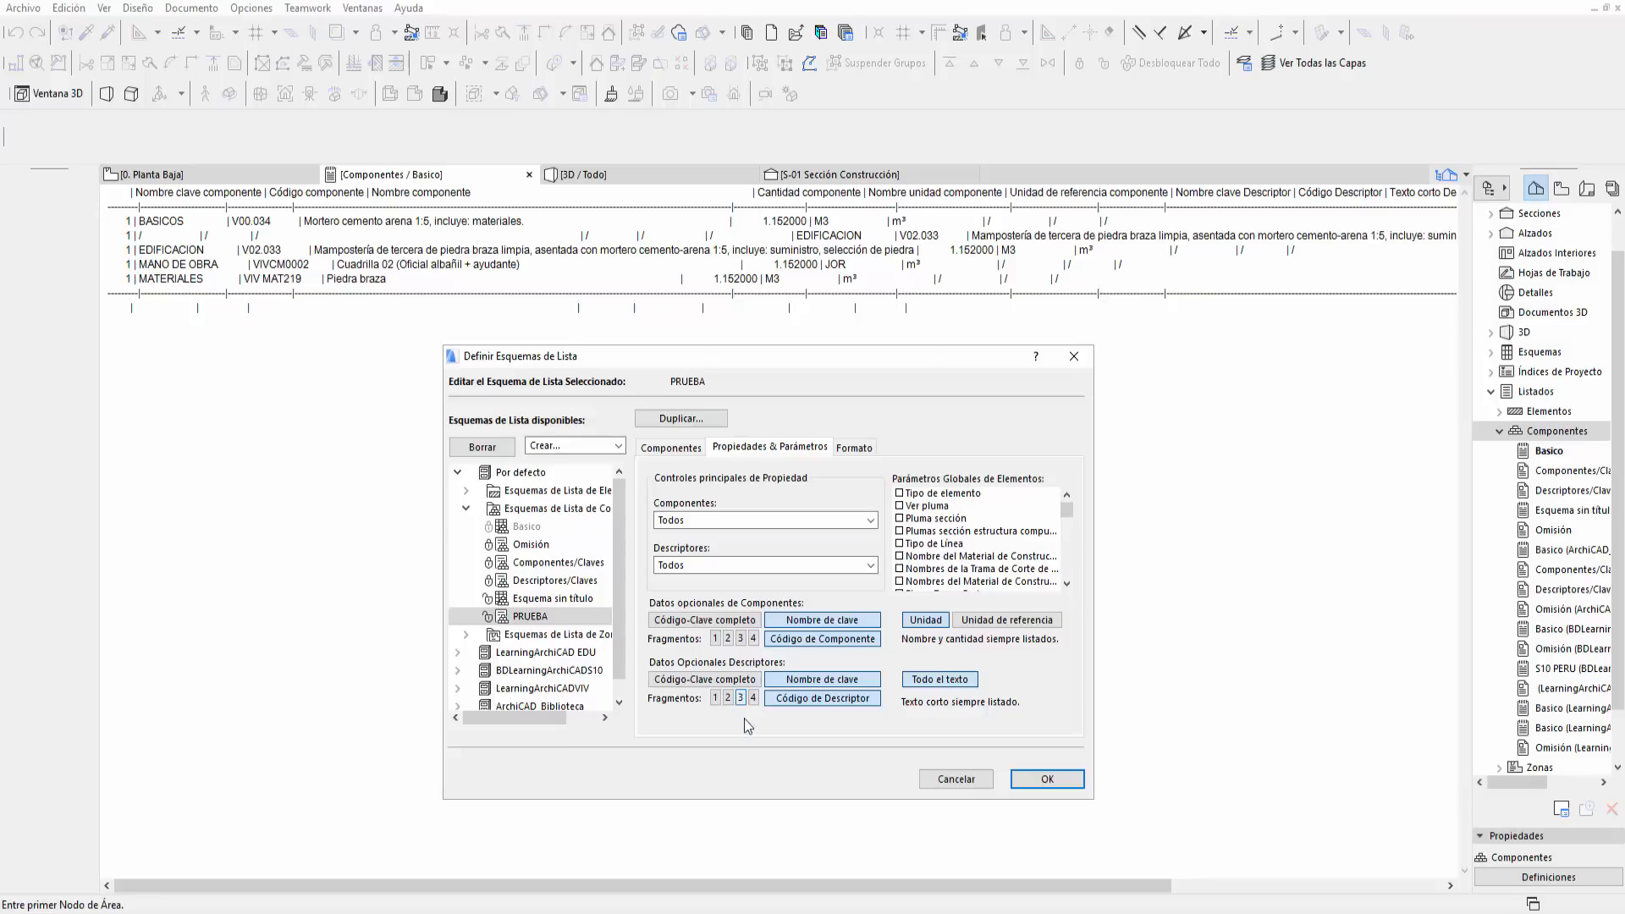
{"action": "left_click", "coordinate": [938, 682]}
{"action": "left_click", "coordinate": [826, 682]}
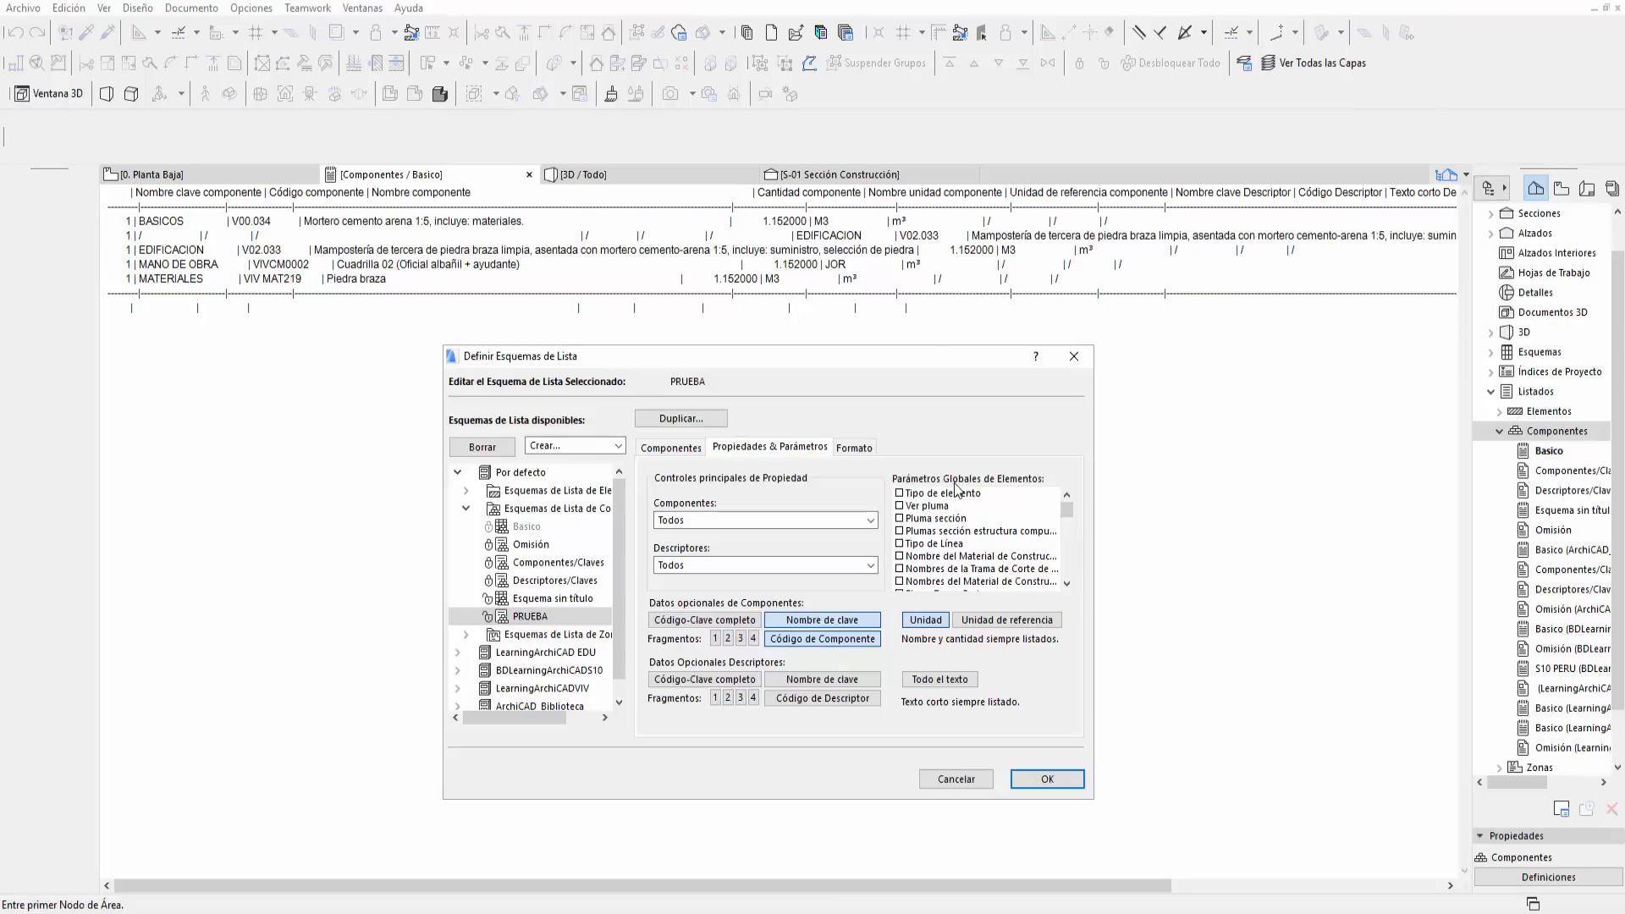
{"action": "left_click", "coordinate": [1069, 510]}
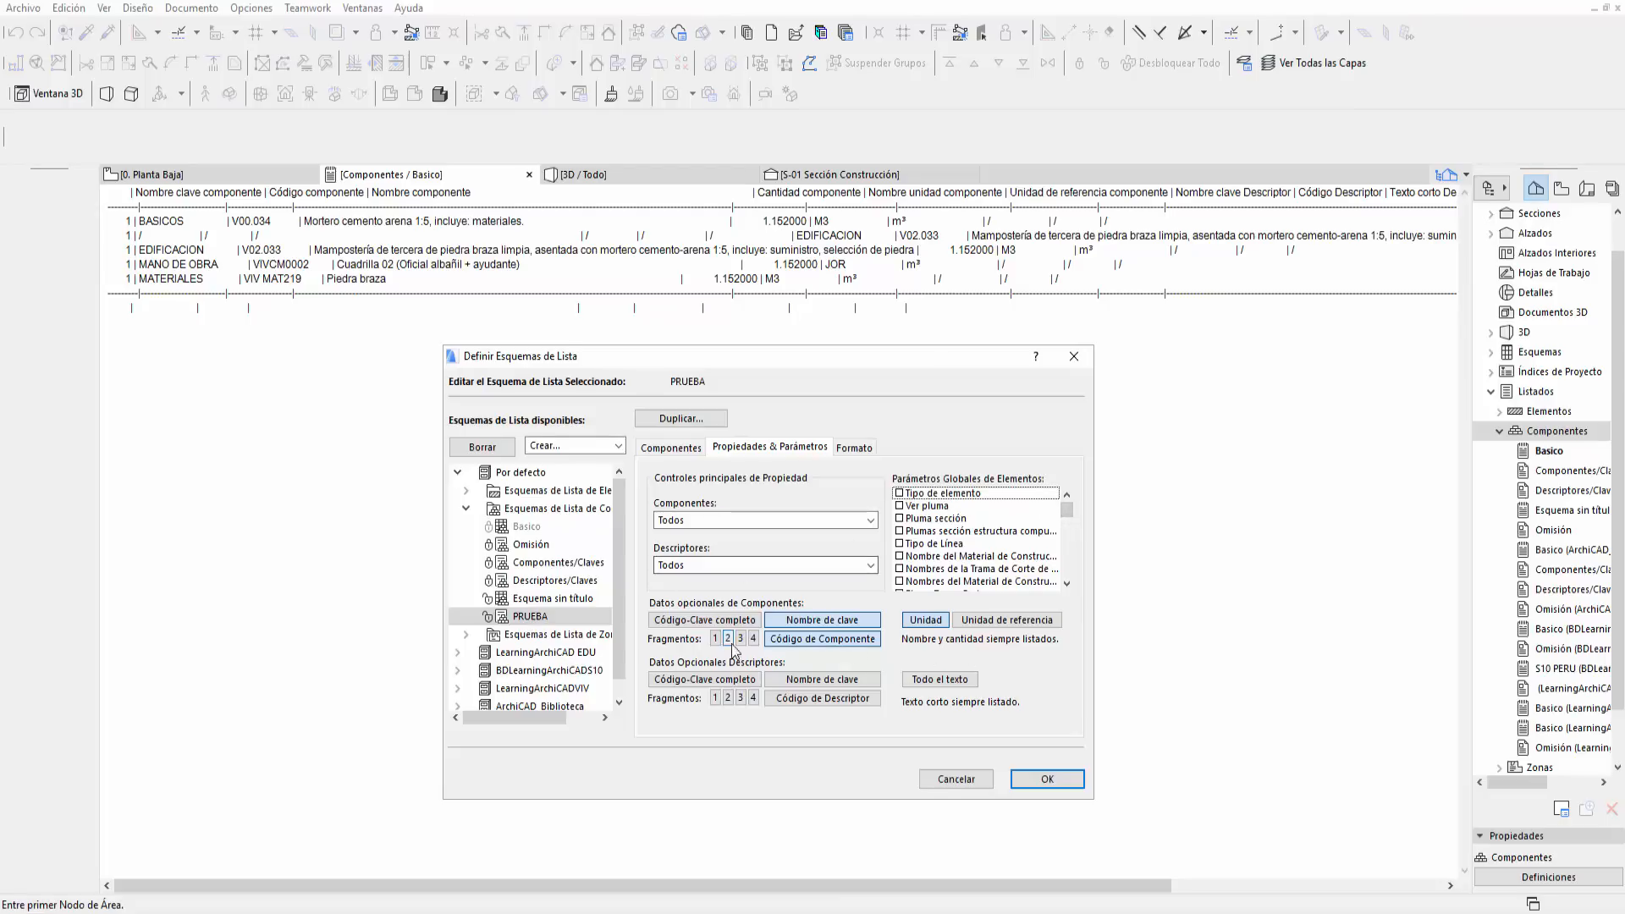
{"action": "mouse_move", "coordinate": [1068, 511]}
{"action": "left_mouse_down"}
{"action": "mouse_move", "coordinate": [1064, 579]}
{"action": "mouse_move", "coordinate": [1067, 506]}
{"action": "left_mouse_up"}
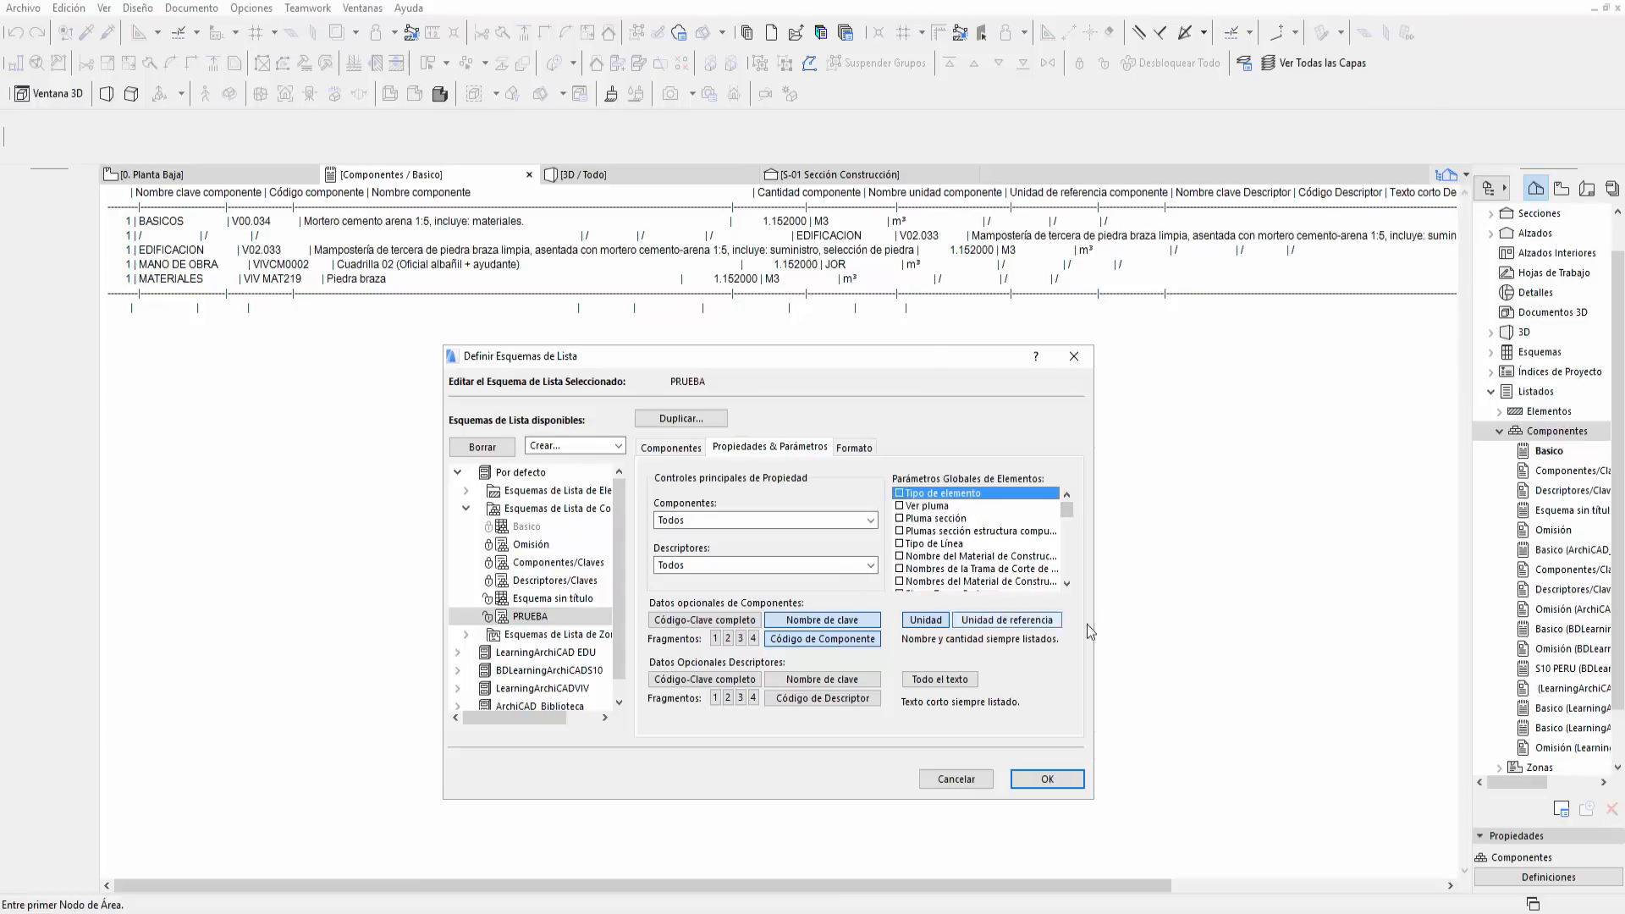
- Format the PRUEBA scheme as Lista de texto with each item listed on a separate line
{"action": "left_click", "coordinate": [857, 449]}
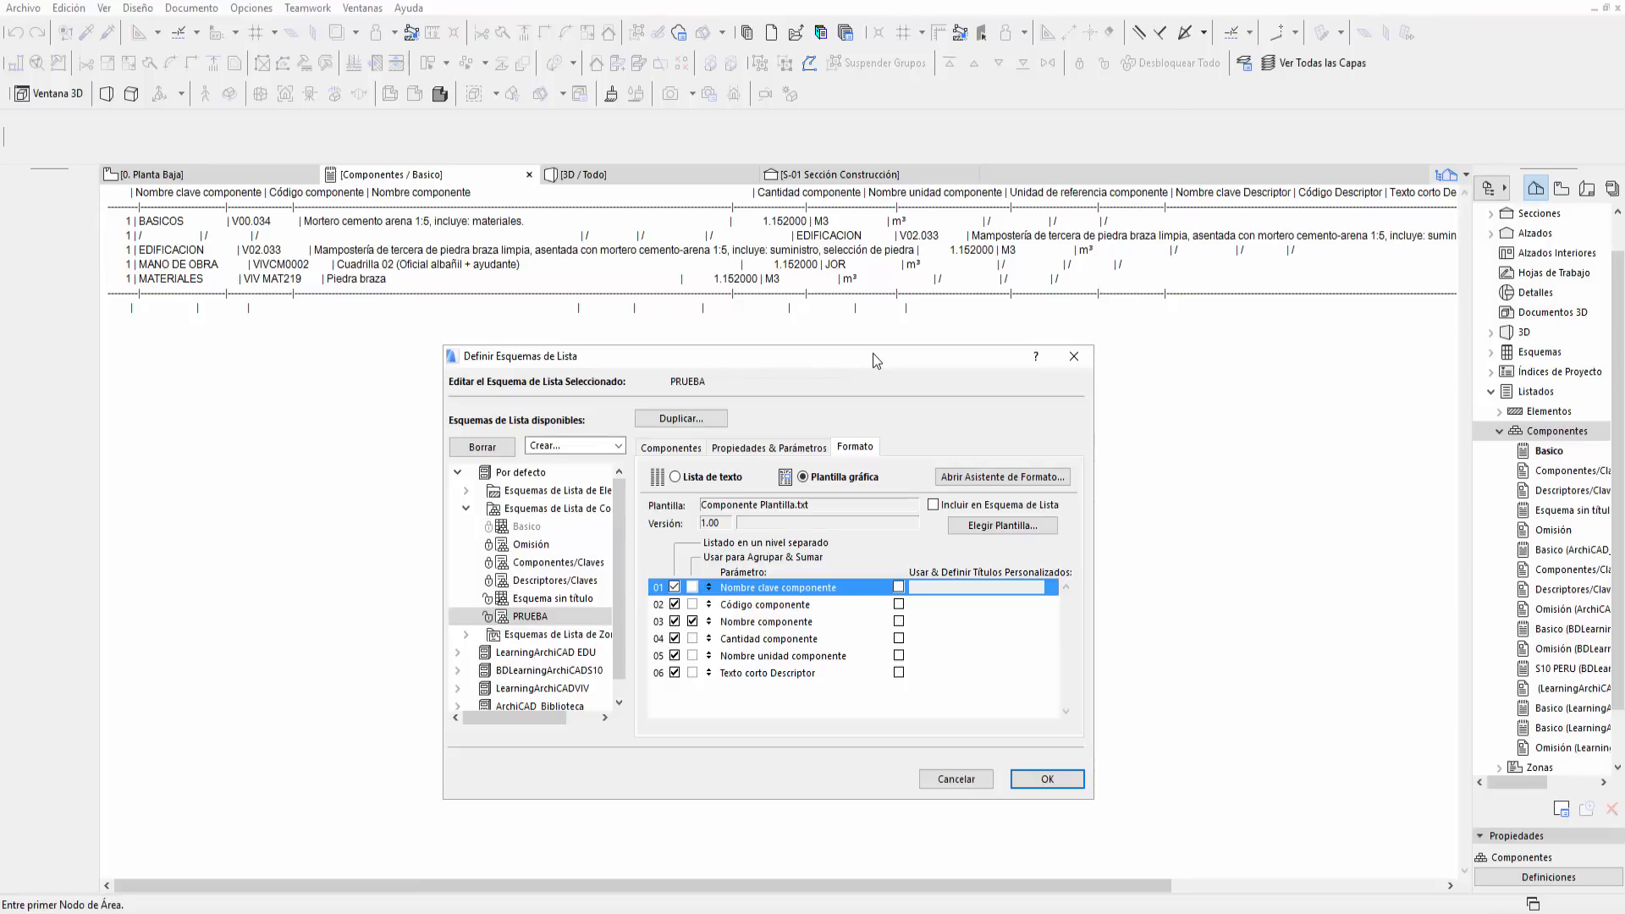
{"action": "left_click", "coordinate": [719, 480]}
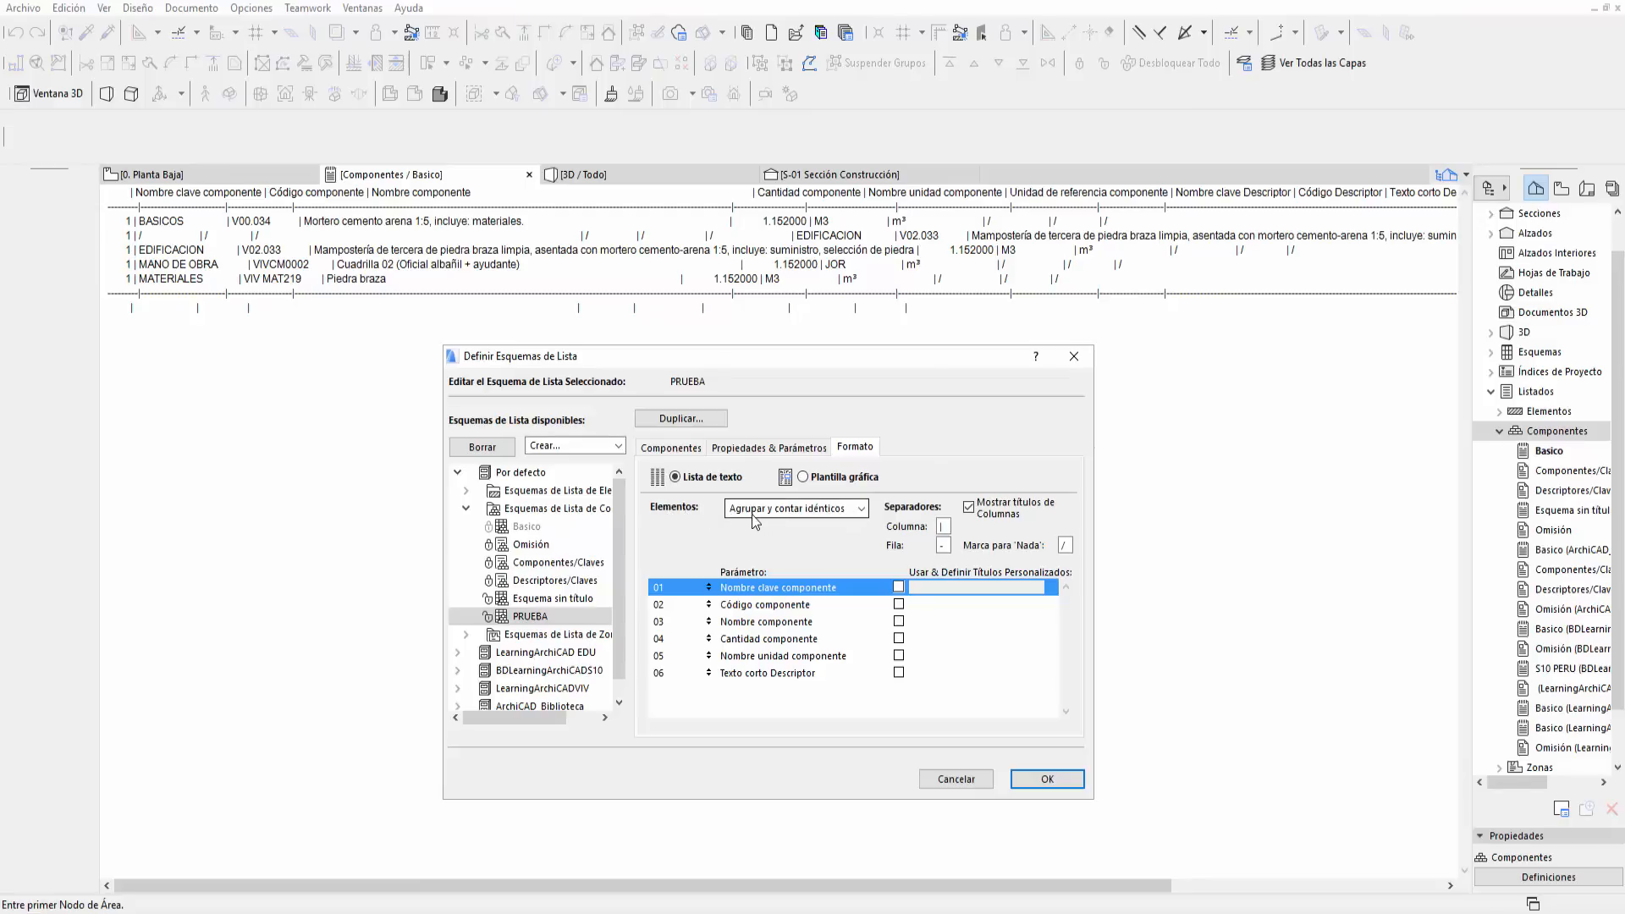
{"action": "left_click", "coordinate": [862, 509]}
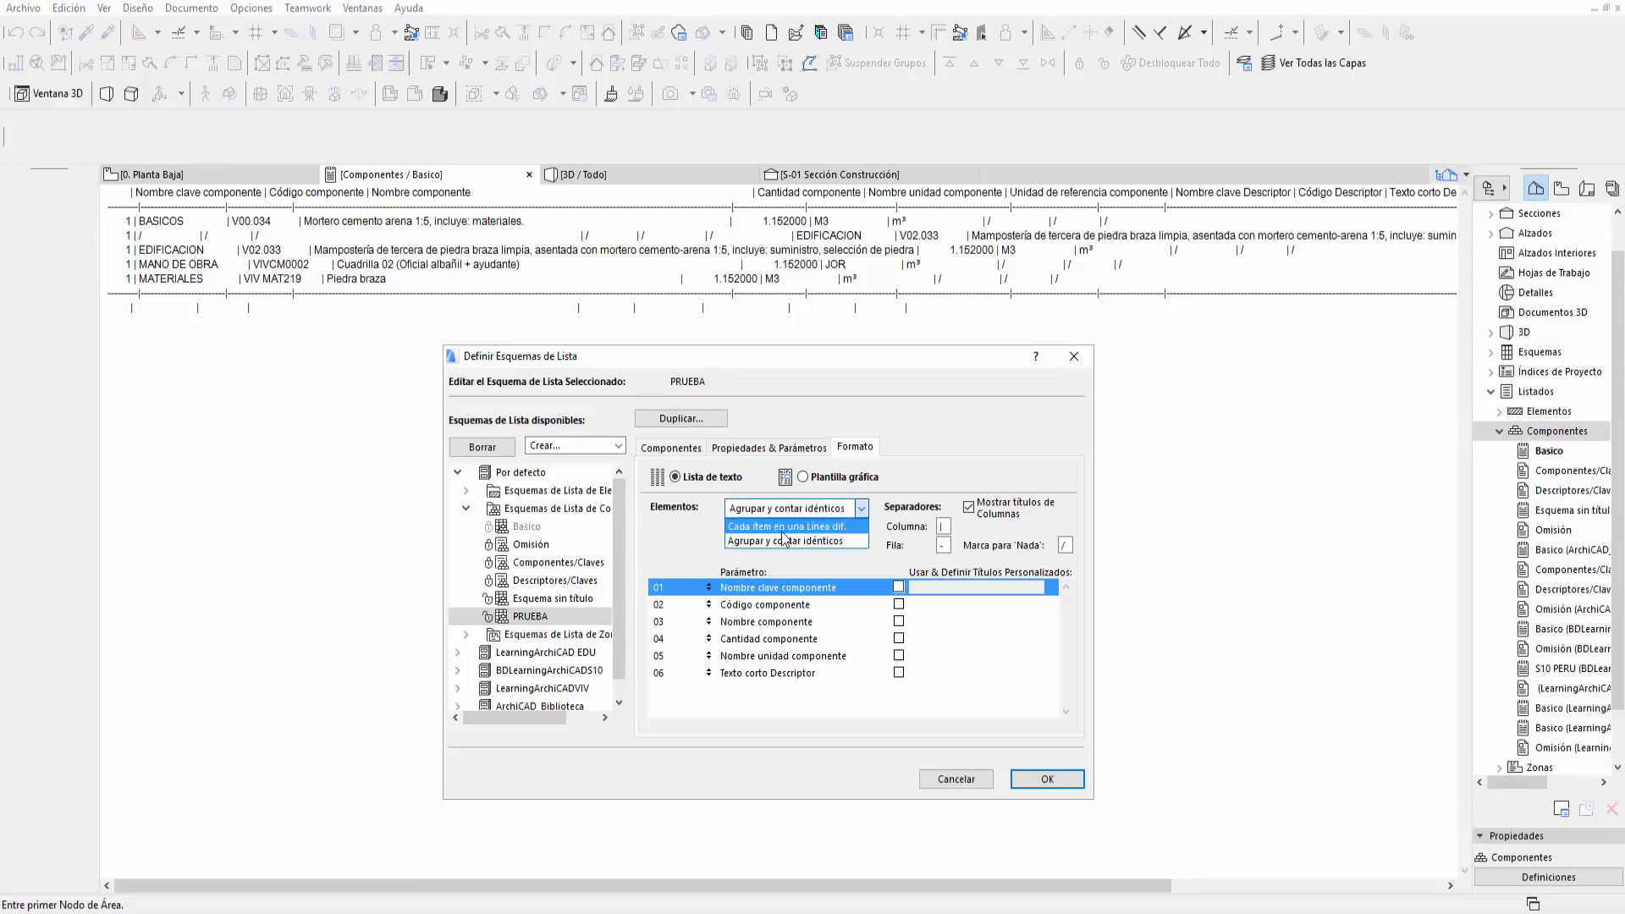
{"action": "left_click", "coordinate": [796, 527]}
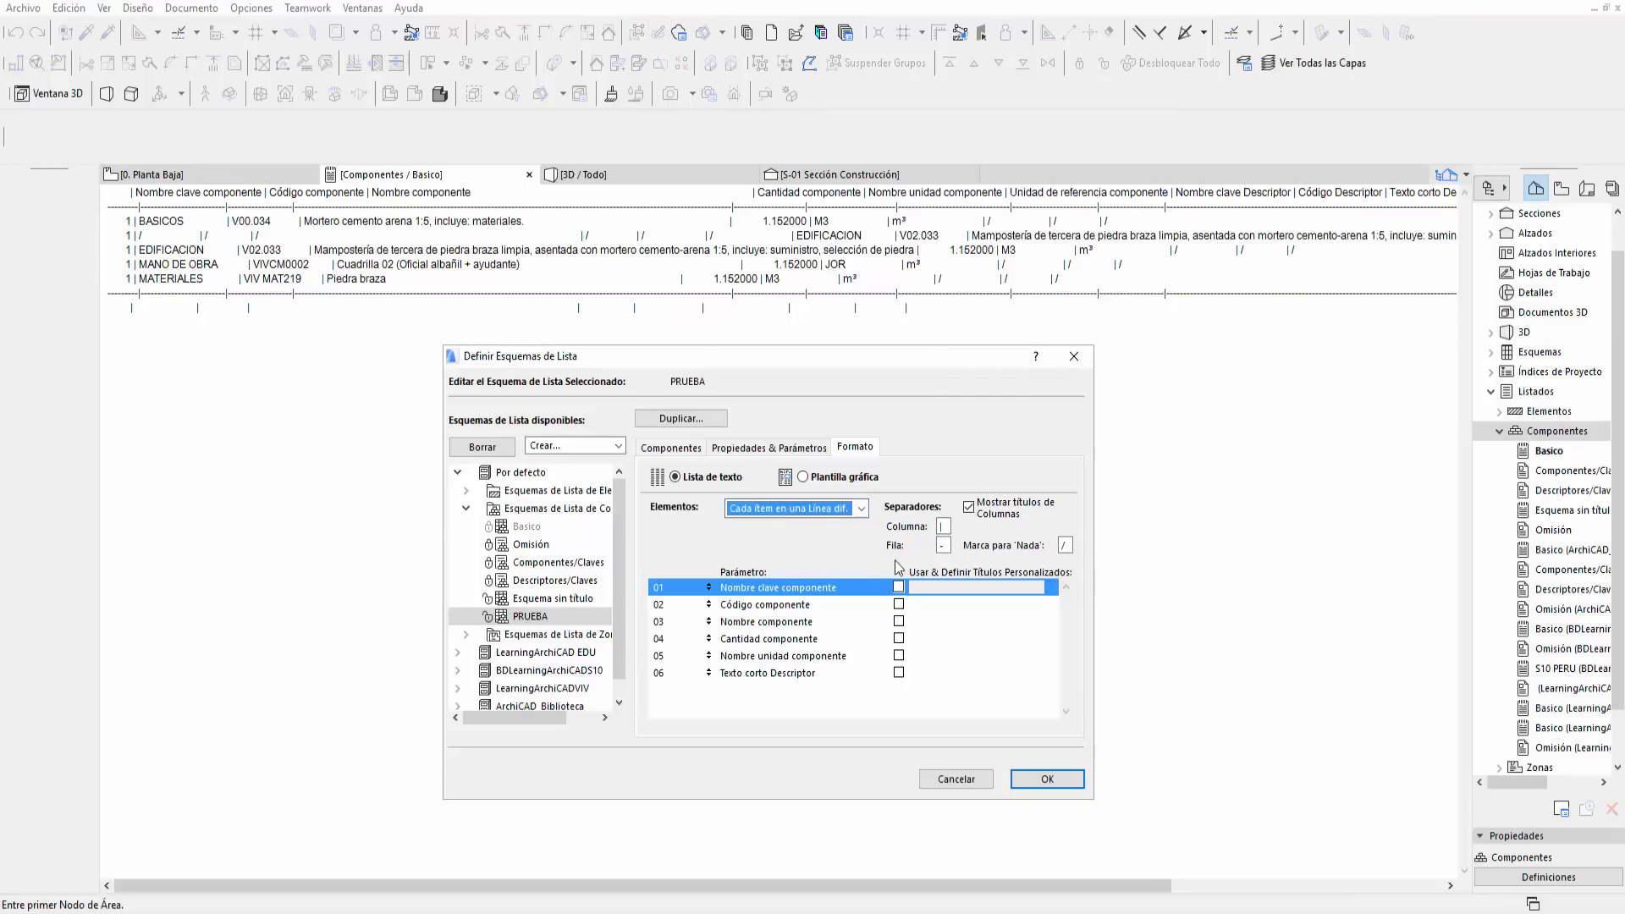
- Clear the column separator, the row separator and the mark for empty values in the text list format
{"action": "left_click", "coordinate": [943, 526]}
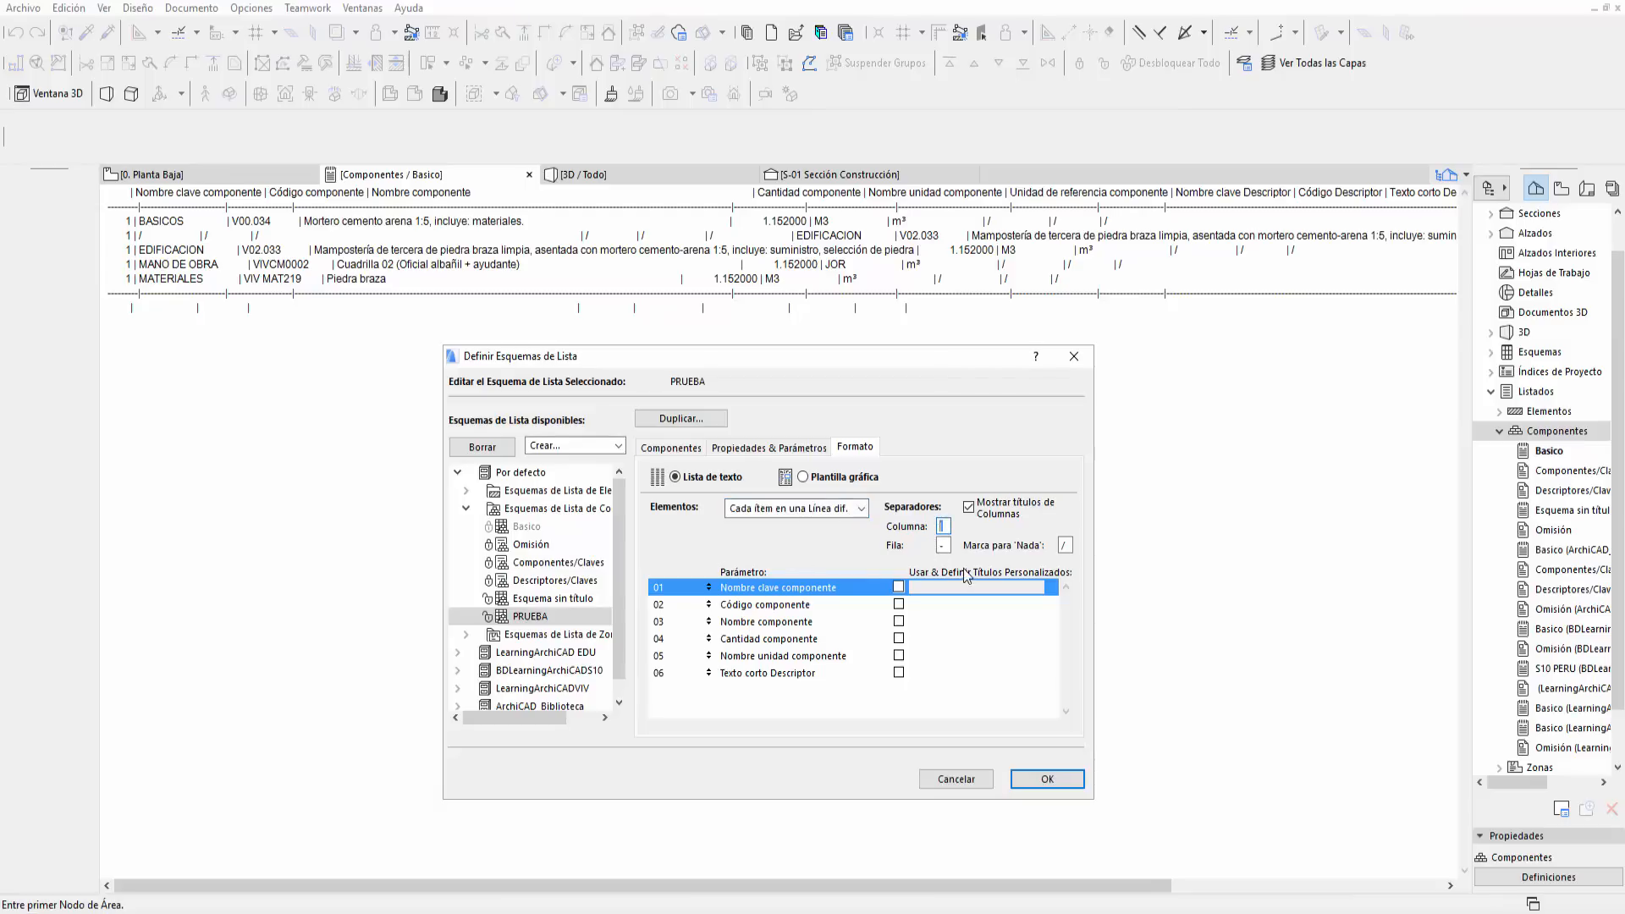
{"action": "left_click", "coordinate": [943, 545]}
{"action": "left_click", "coordinate": [1068, 546]}
{"action": "key", "text": "BackSpace"}
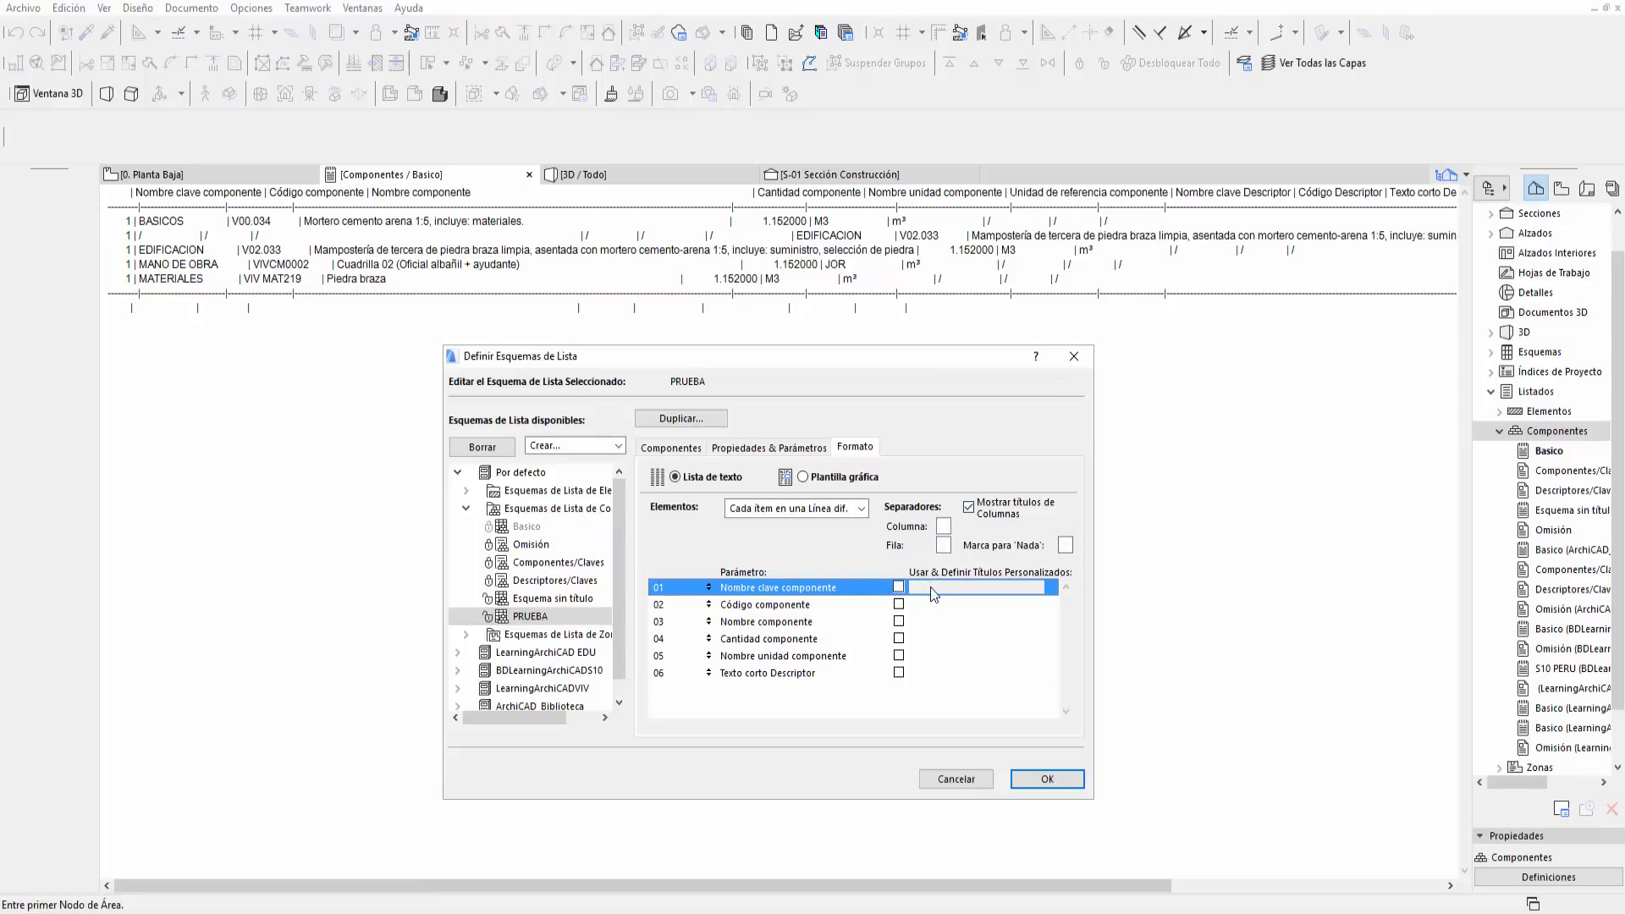
- Enable a custom column title for Nombre clave componente and set it to CLAVE
{"action": "left_click", "coordinate": [899, 586]}
{"action": "left_click", "coordinate": [899, 586]}
{"action": "left_click", "coordinate": [899, 587]}
{"action": "left_click", "coordinate": [924, 589]}
{"action": "type", "text": "cc"}
{"action": "key", "text": "Caps_Lock"}
{"action": "type", "text": "cl"}
{"action": "key", "text": "Caps_Lock"}
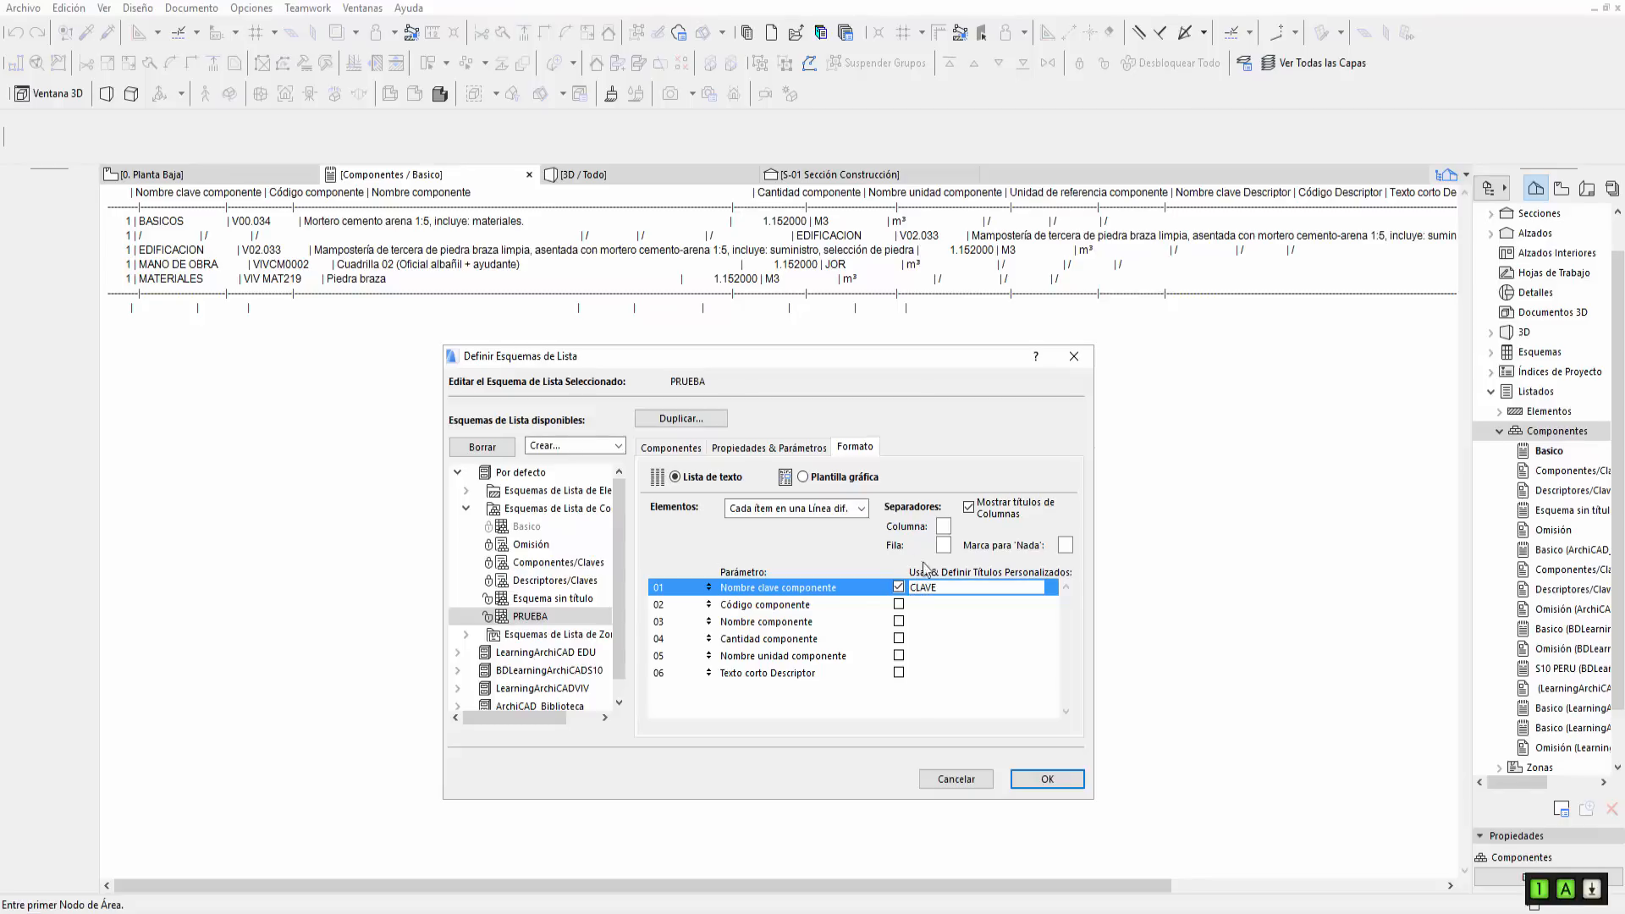
- Set custom column titles CODIGO for Código componente and CONCEPTO for Nombre componente
{"action": "left_click", "coordinate": [883, 606]}
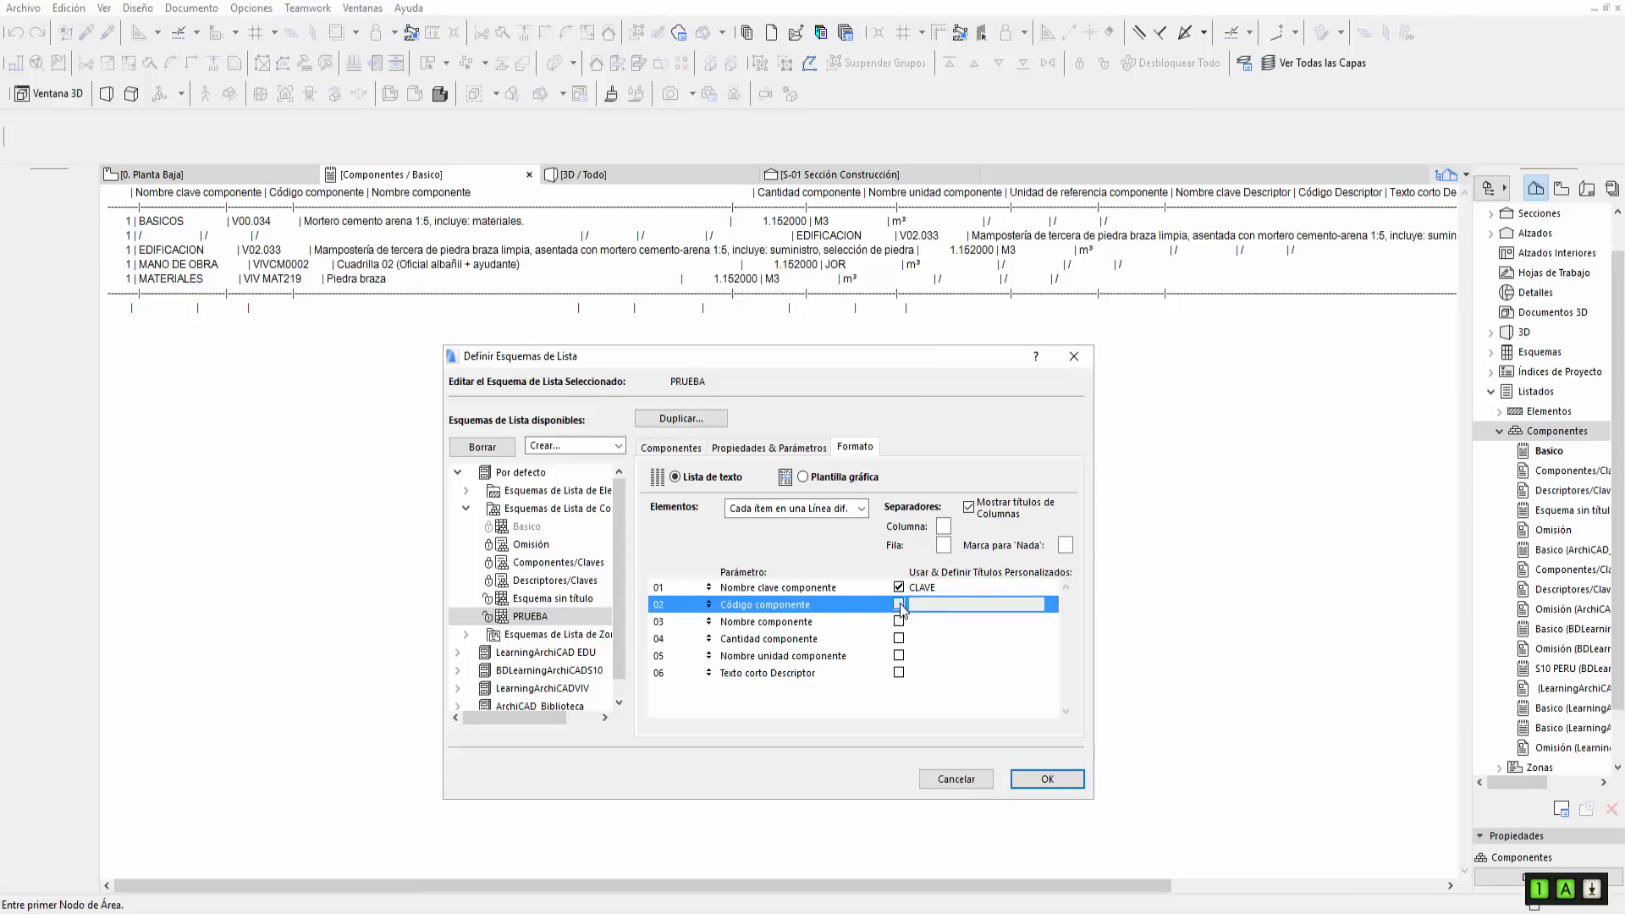
{"action": "left_click", "coordinate": [899, 606]}
{"action": "type", "text": "CODIGO"}
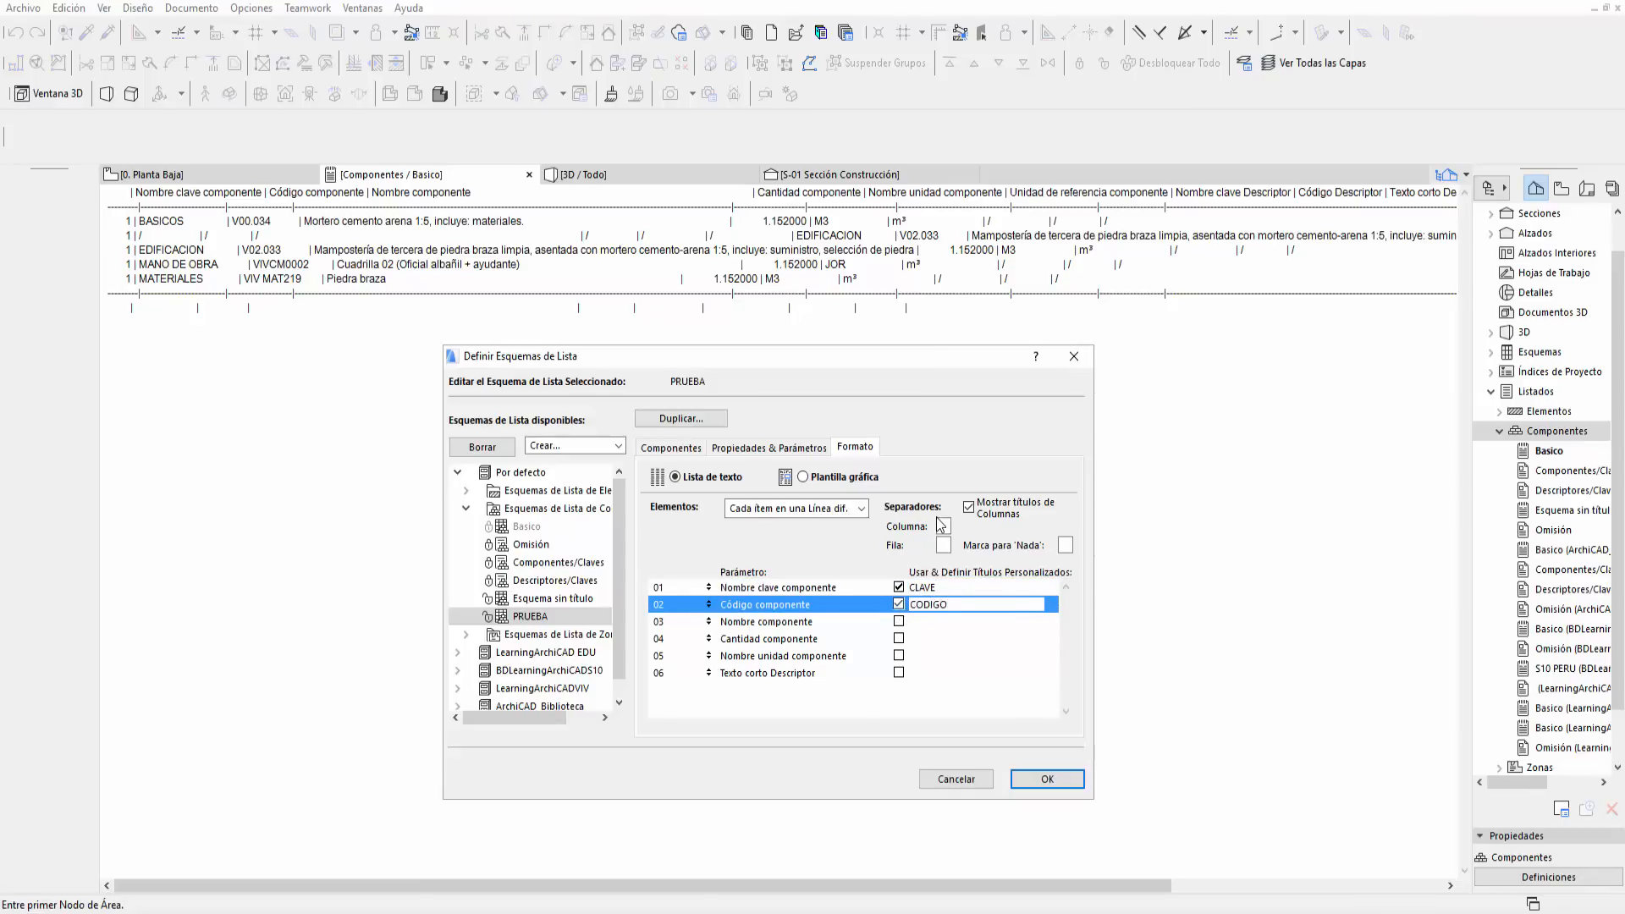
{"action": "left_click", "coordinate": [863, 623]}
{"action": "left_click", "coordinate": [899, 622]}
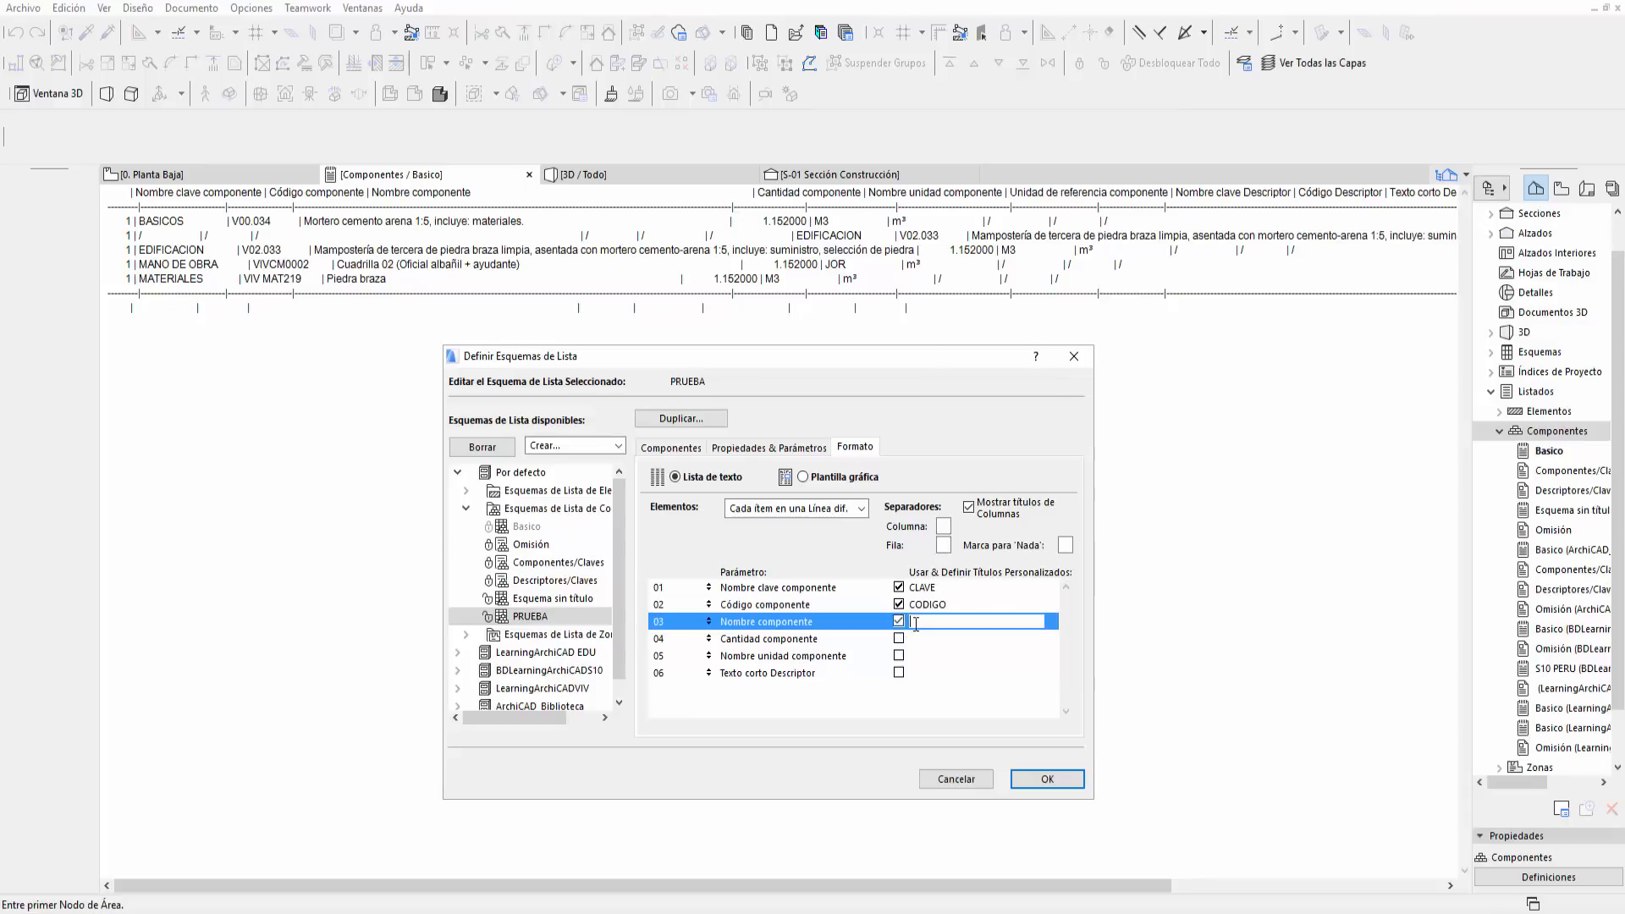
{"action": "type", "text": "CONCEPTO"}
{"action": "left_click", "coordinate": [845, 640]}
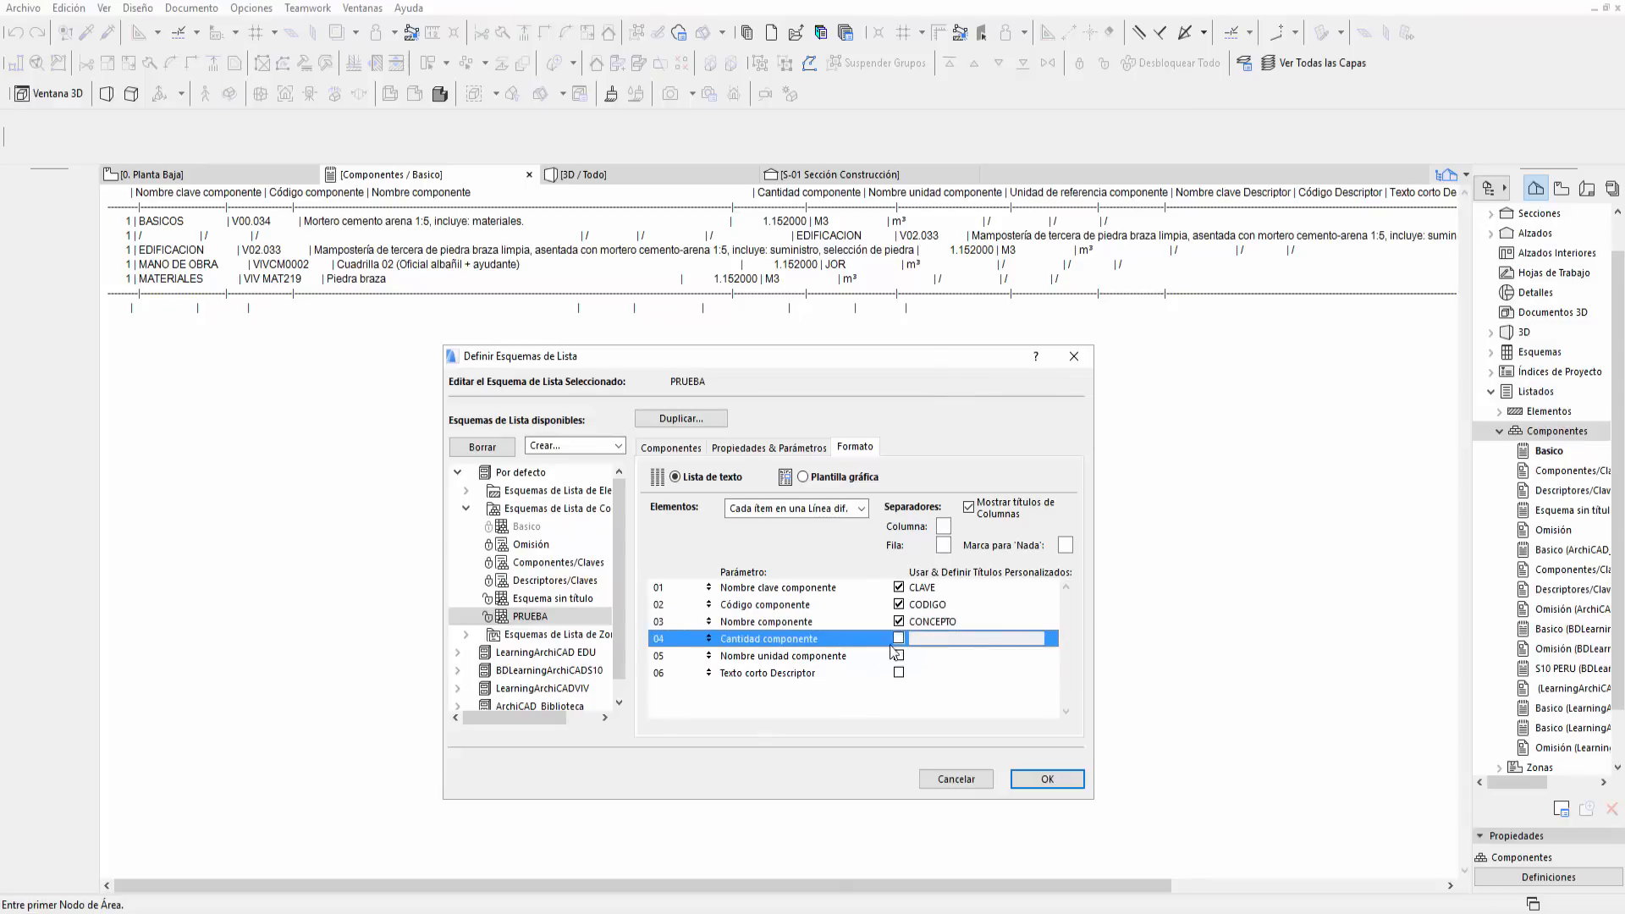
- Set custom column titles CANTIDAD for Cantidad componente and UNIDAD for Nombre unidad componente
{"action": "left_click", "coordinate": [899, 640]}
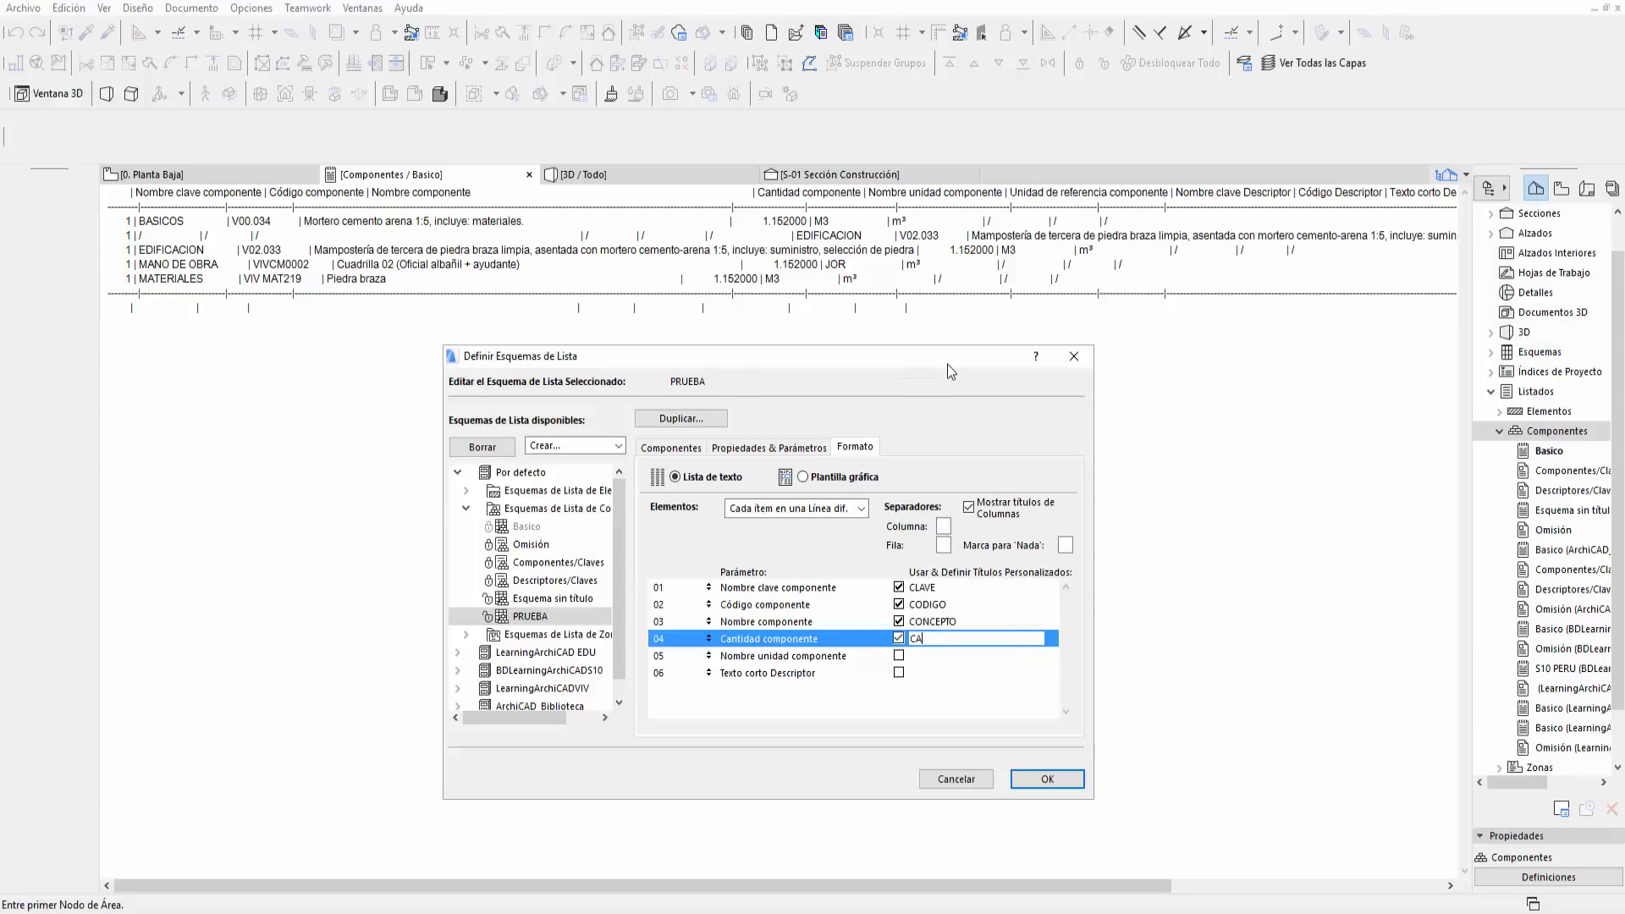
{"action": "left_click", "coordinate": [903, 657]}
{"action": "left_click", "coordinate": [899, 656]}
{"action": "type", "text": "UNIDAD"}
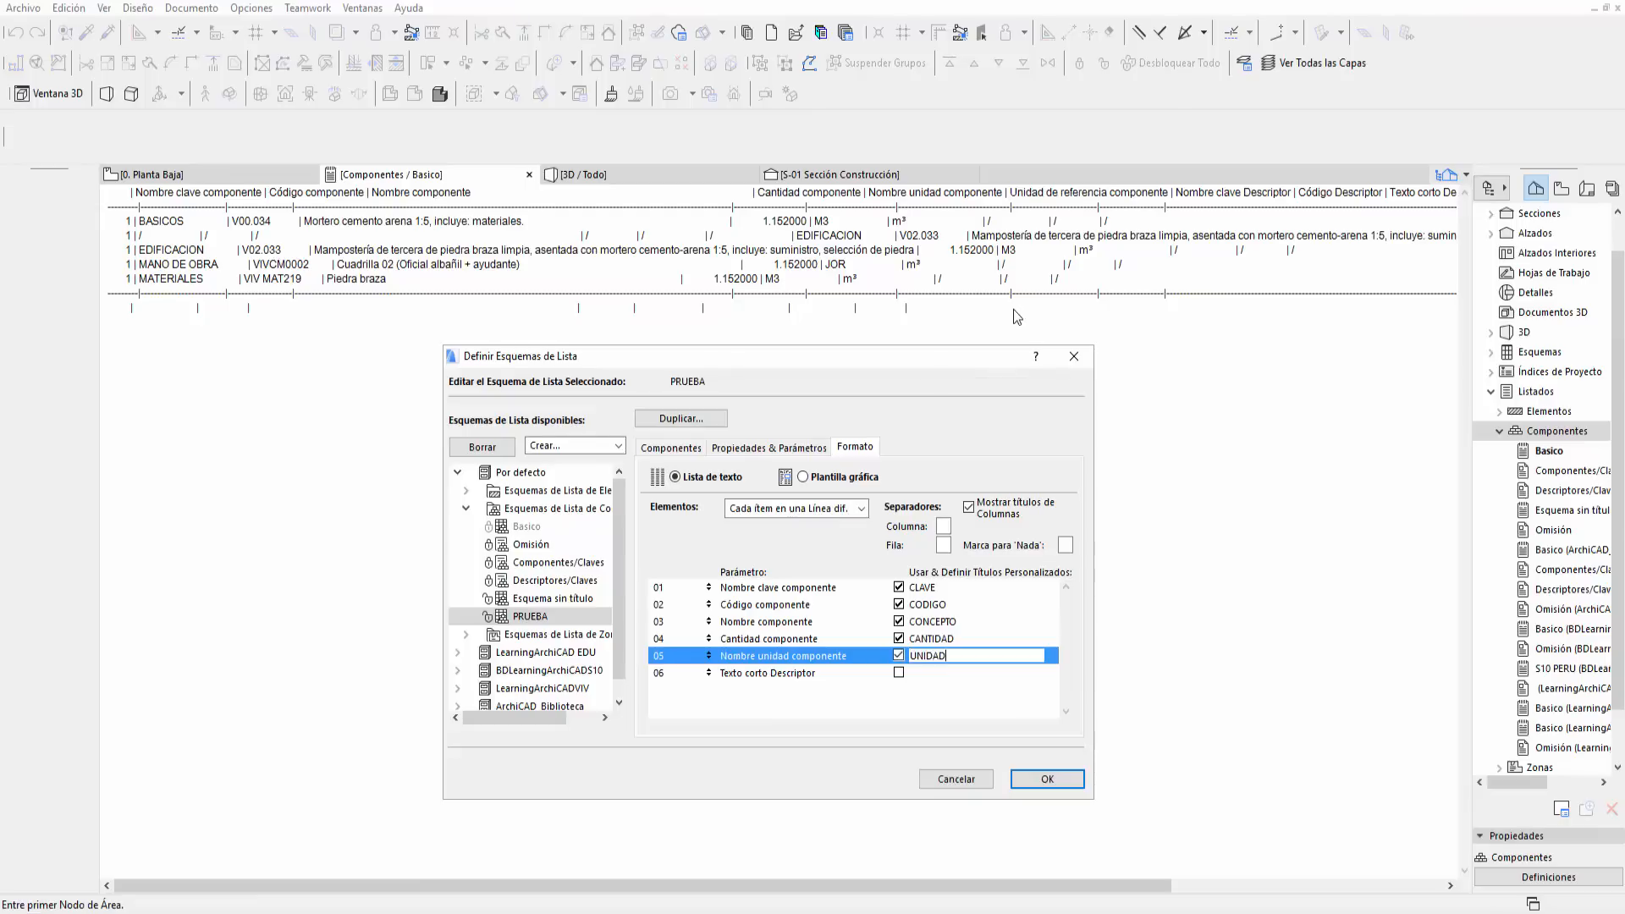
- Set the PRUEBA scheme's Descriptores to Ninguno to drop the descriptor text column, check the remaining titles and accept the scheme
{"action": "left_click", "coordinate": [860, 674]}
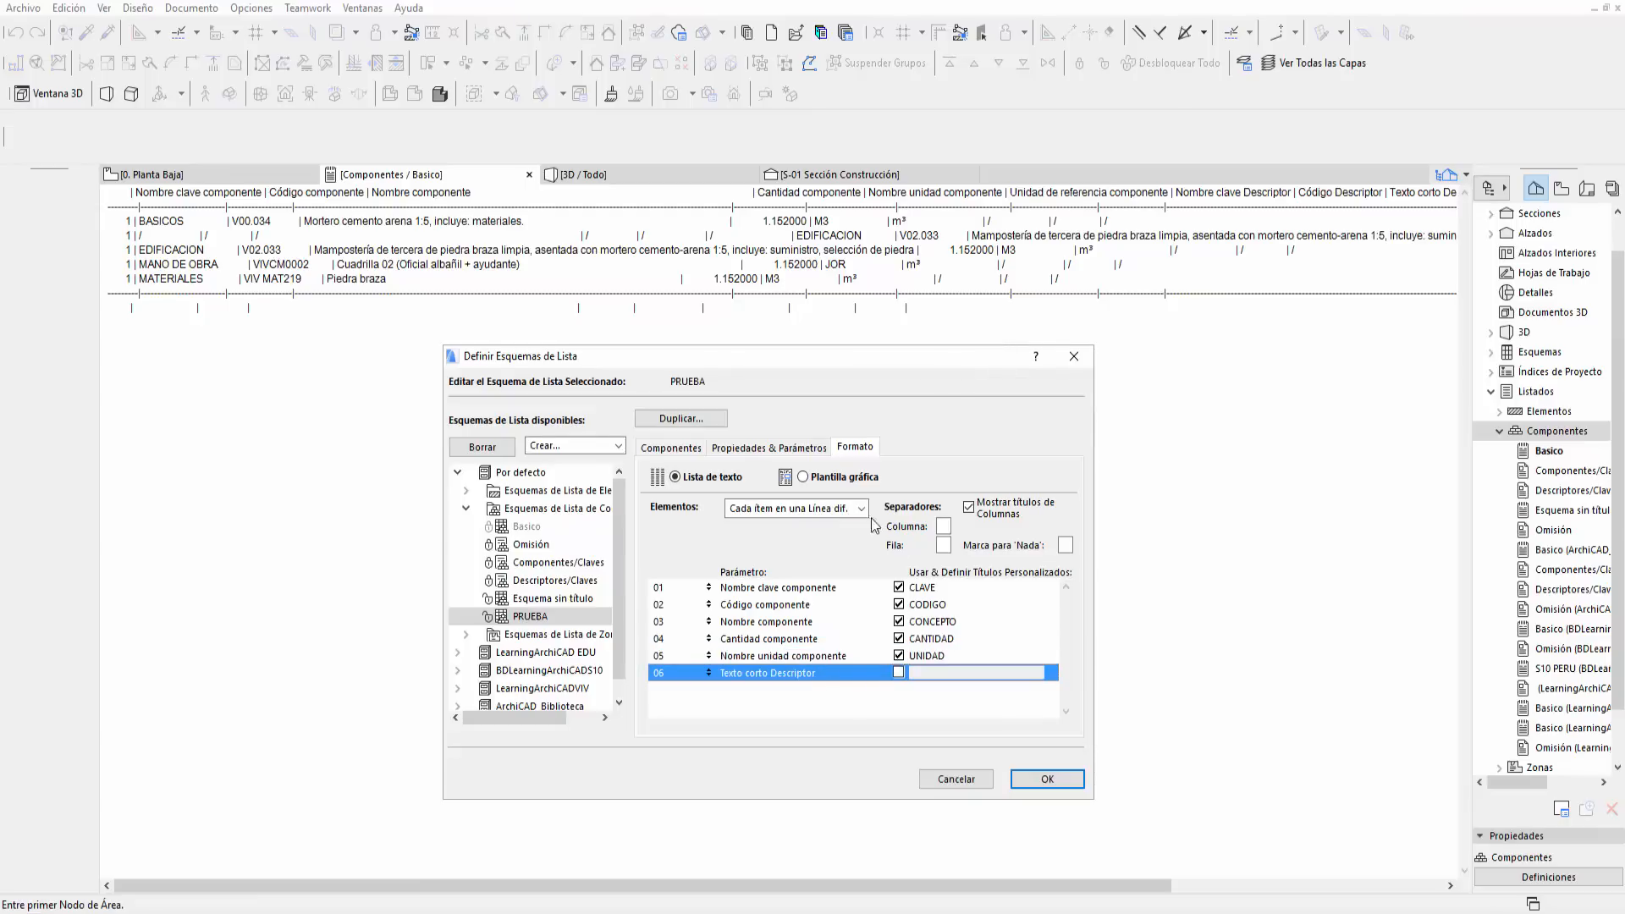
{"action": "left_click", "coordinate": [784, 450]}
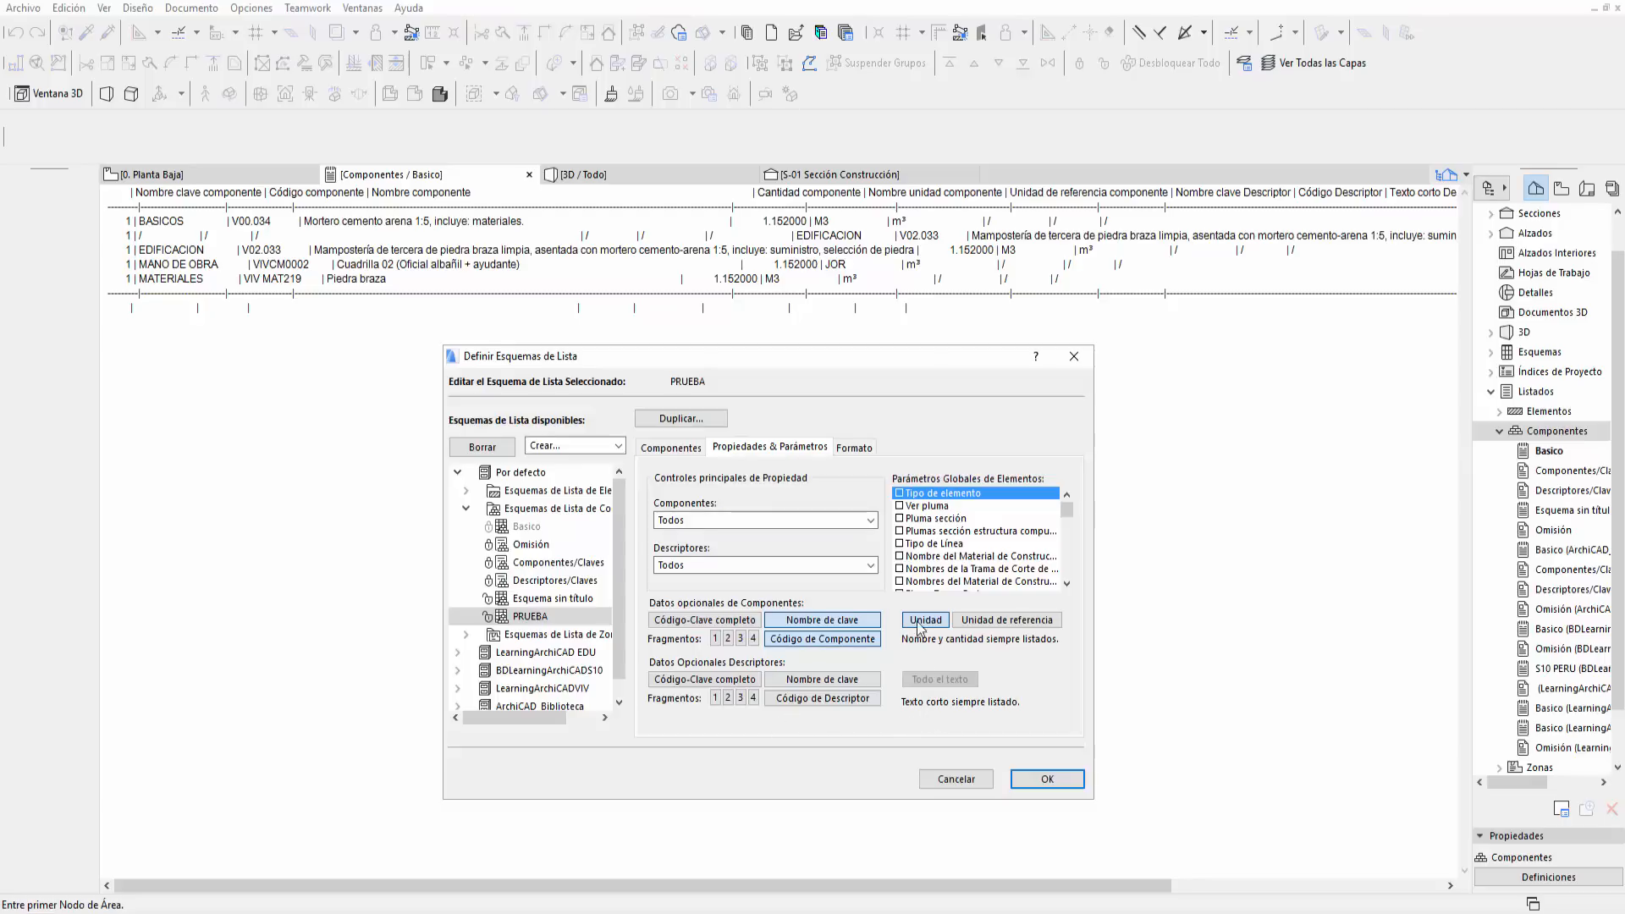
{"action": "left_click", "coordinate": [872, 567]}
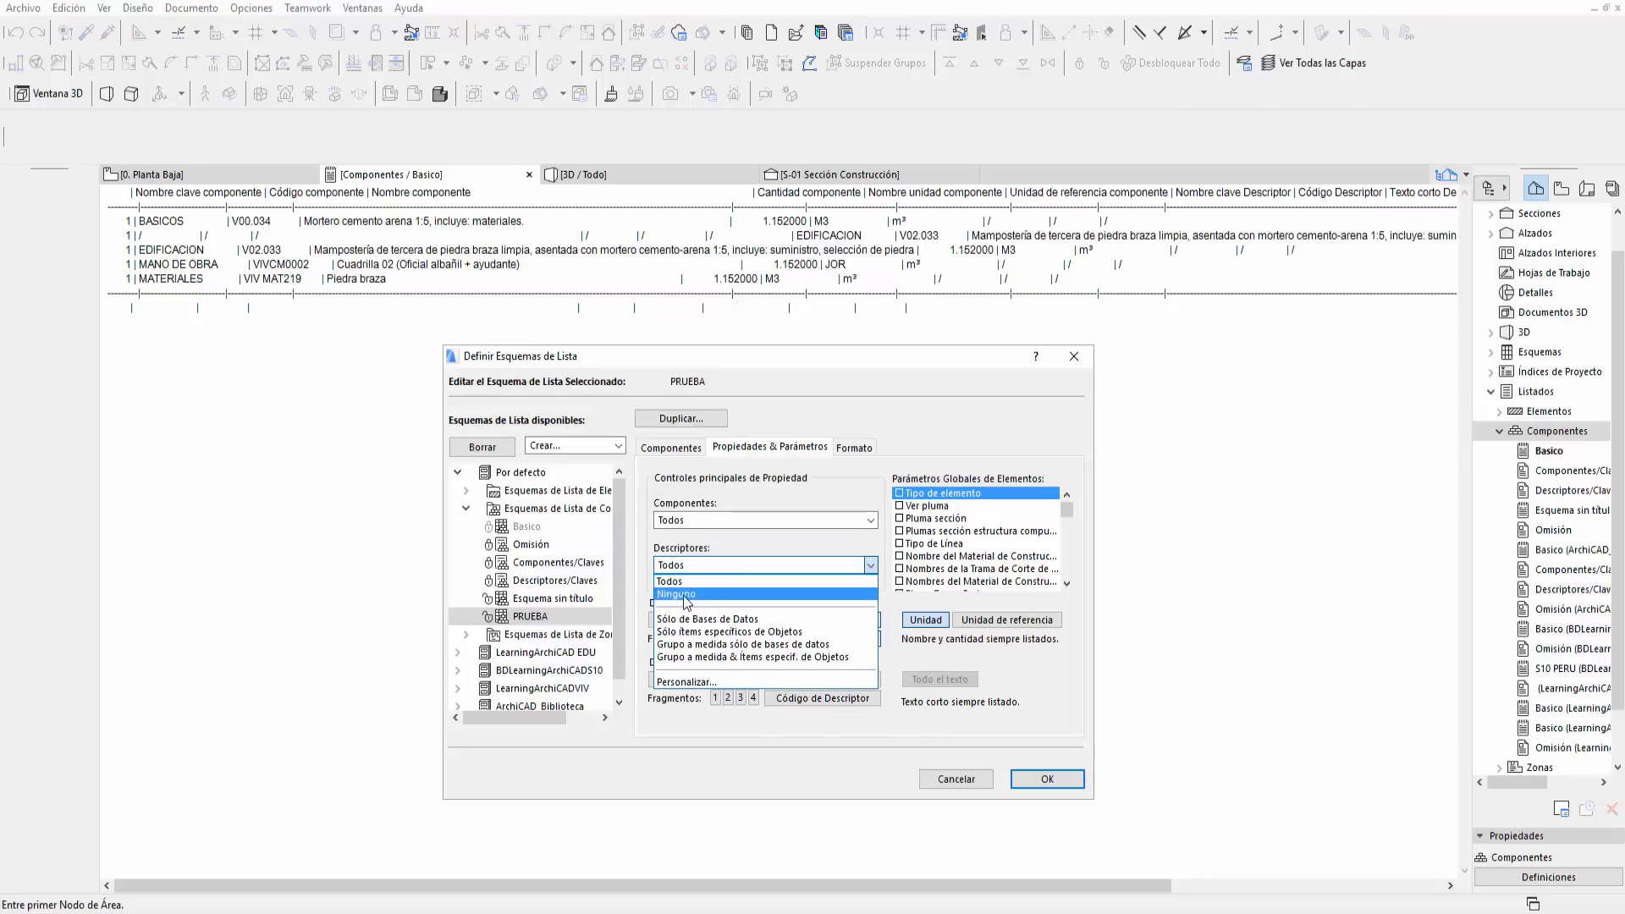
{"action": "left_click", "coordinate": [684, 596]}
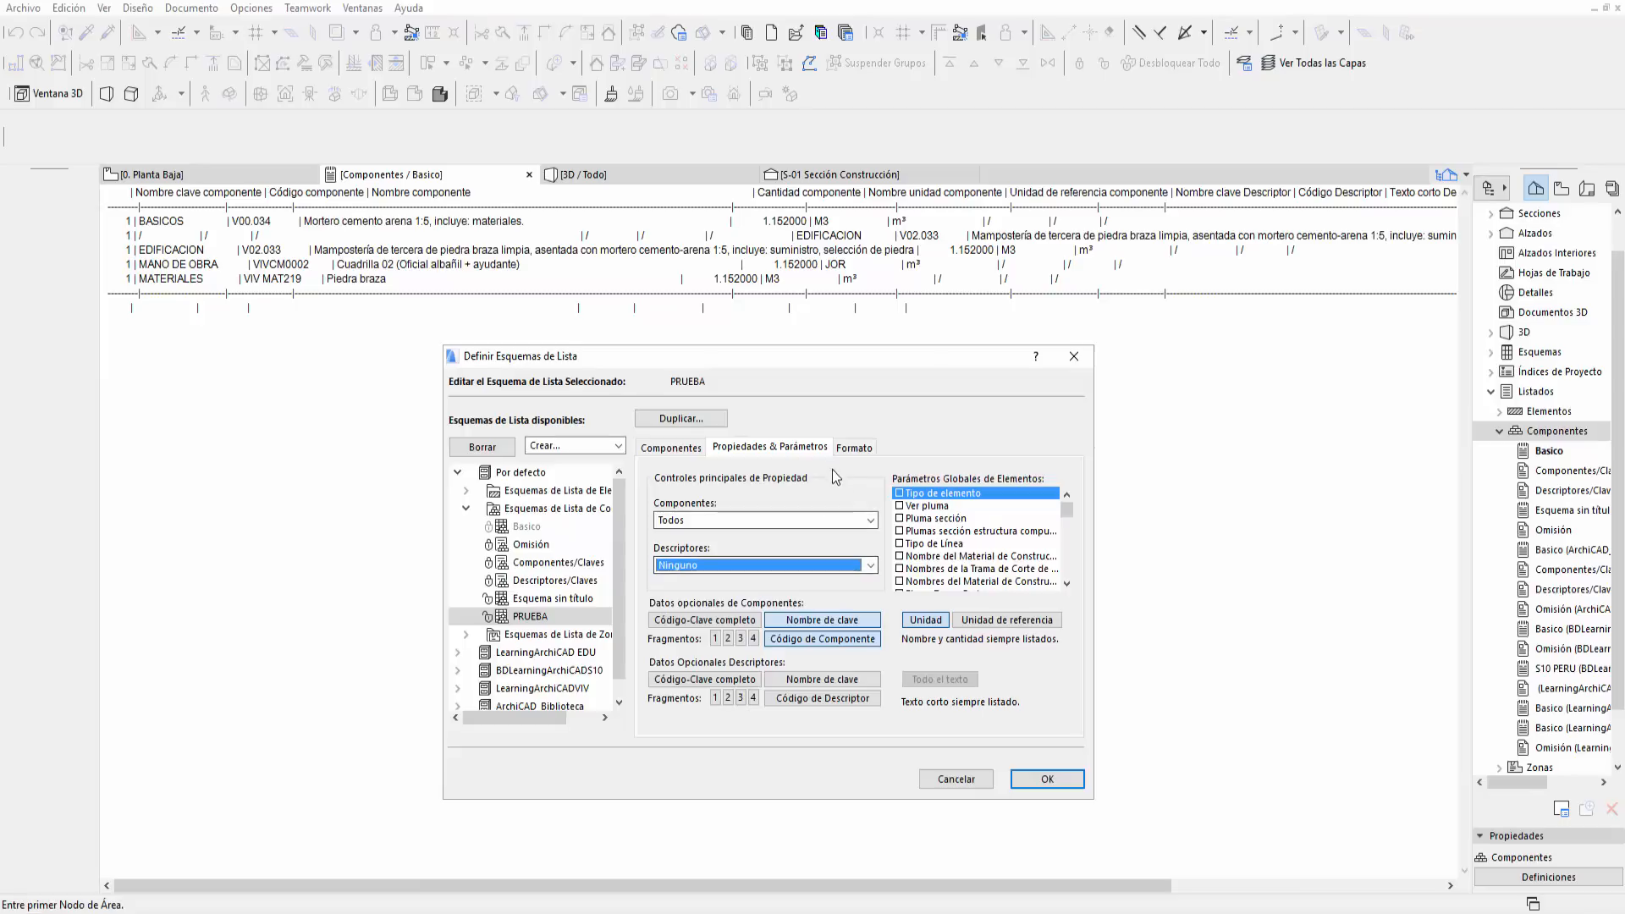
{"action": "left_click", "coordinate": [854, 449]}
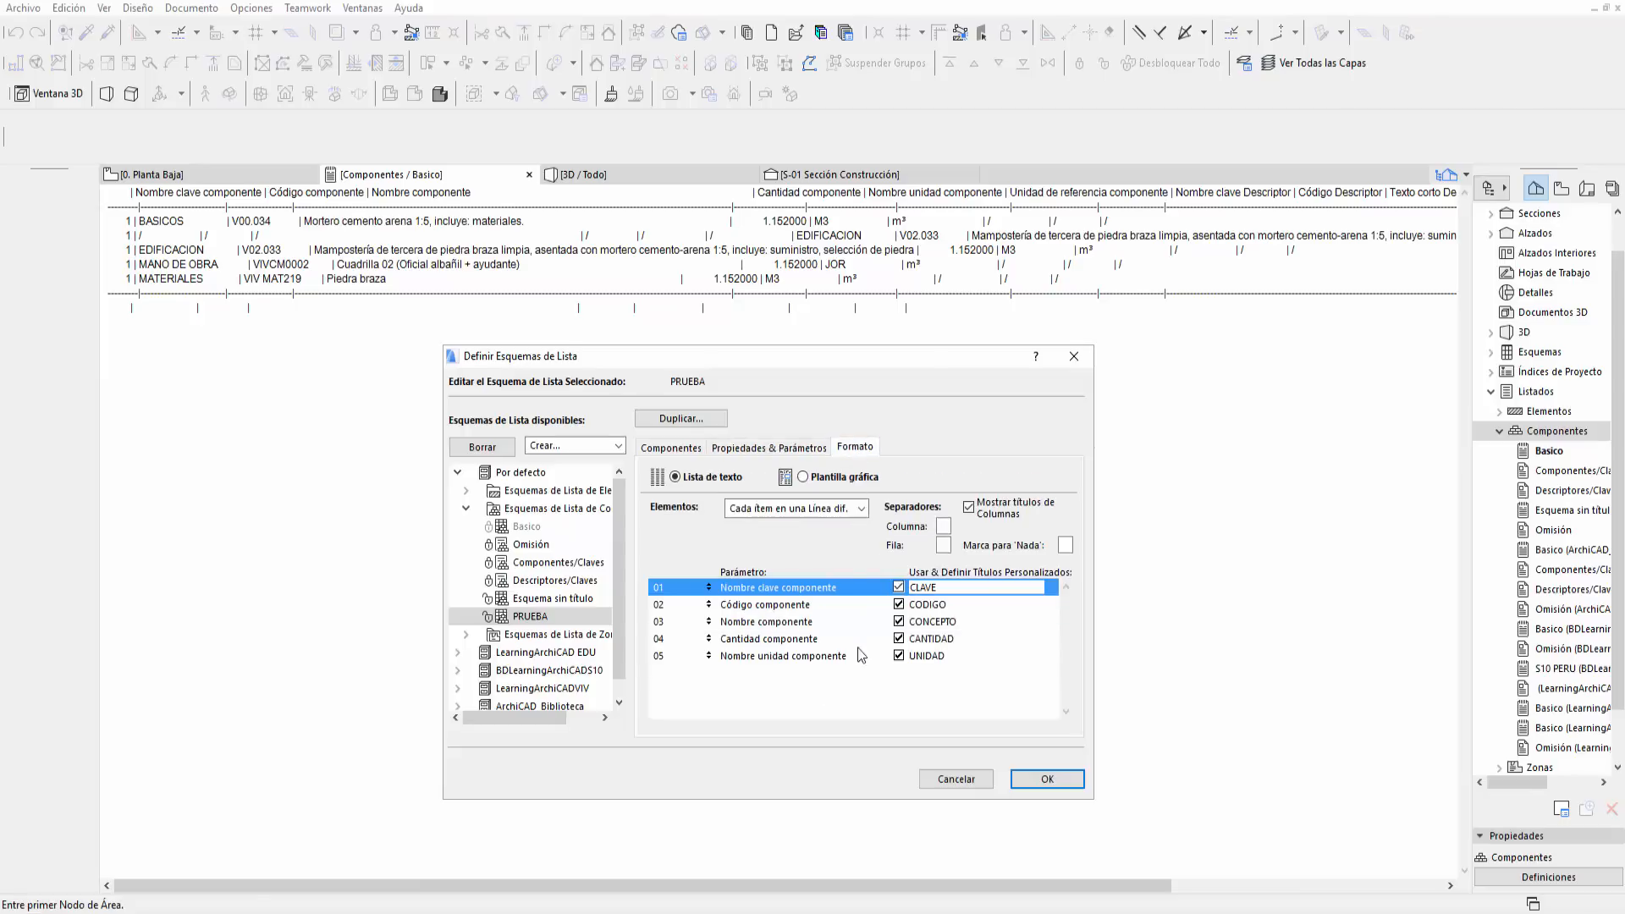
{"action": "left_click", "coordinate": [963, 621]}
{"action": "left_click", "coordinate": [963, 642]}
{"action": "left_click", "coordinate": [963, 659]}
{"action": "left_click", "coordinate": [966, 657]}
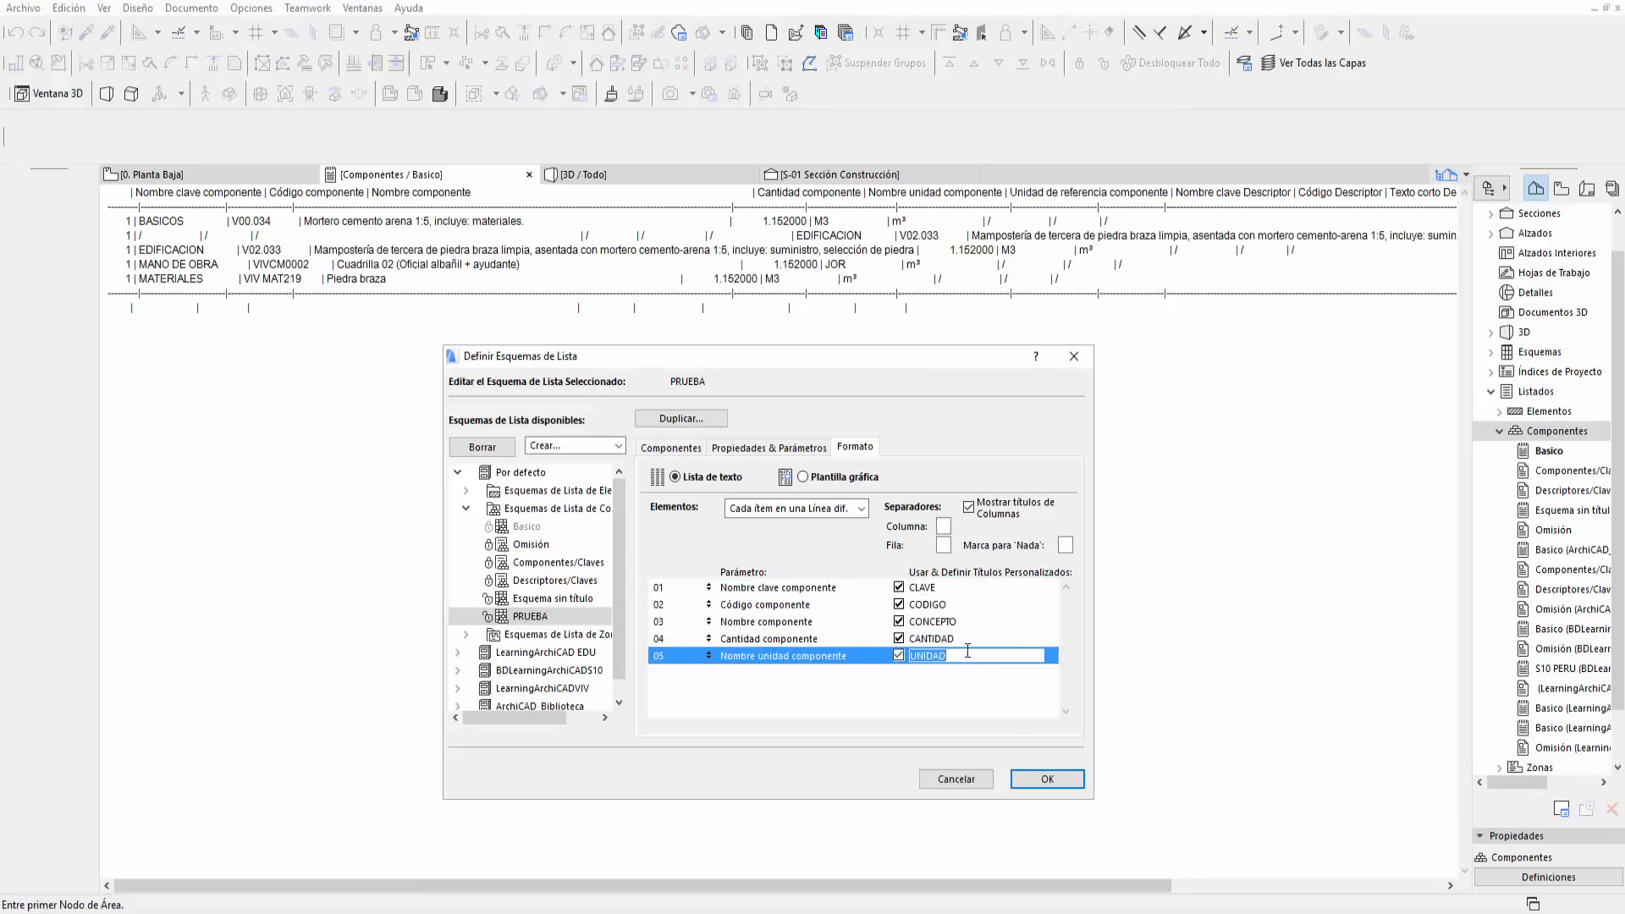
{"action": "left_click", "coordinate": [1050, 780]}
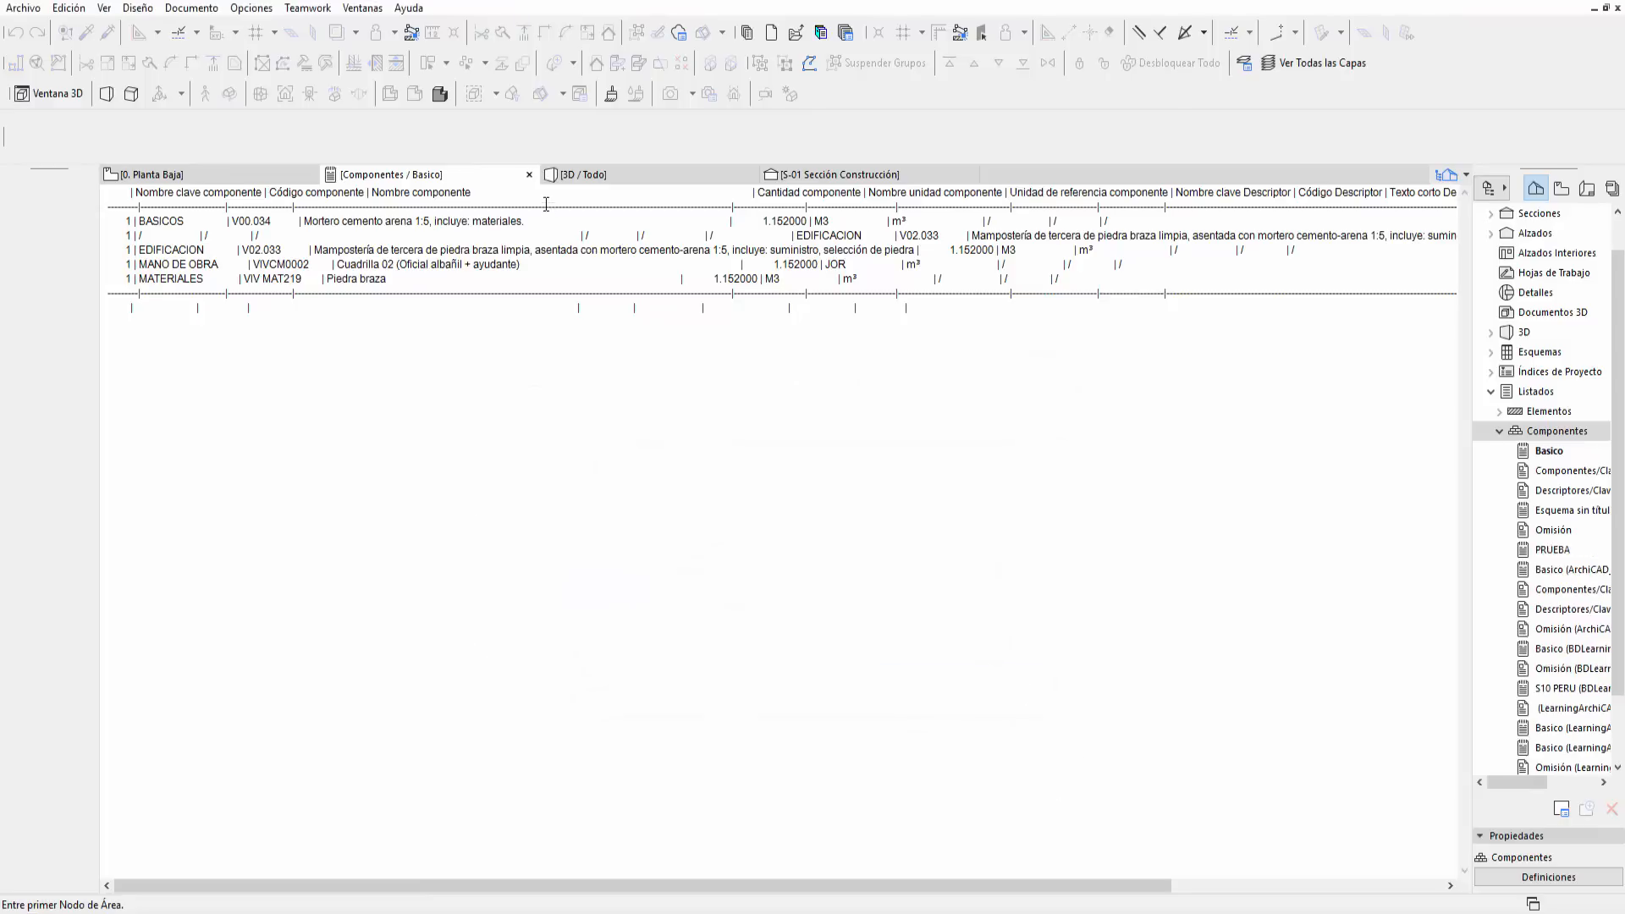
- Close the Basico component list and open the PRUEBA component list
{"action": "left_click", "coordinate": [529, 176]}
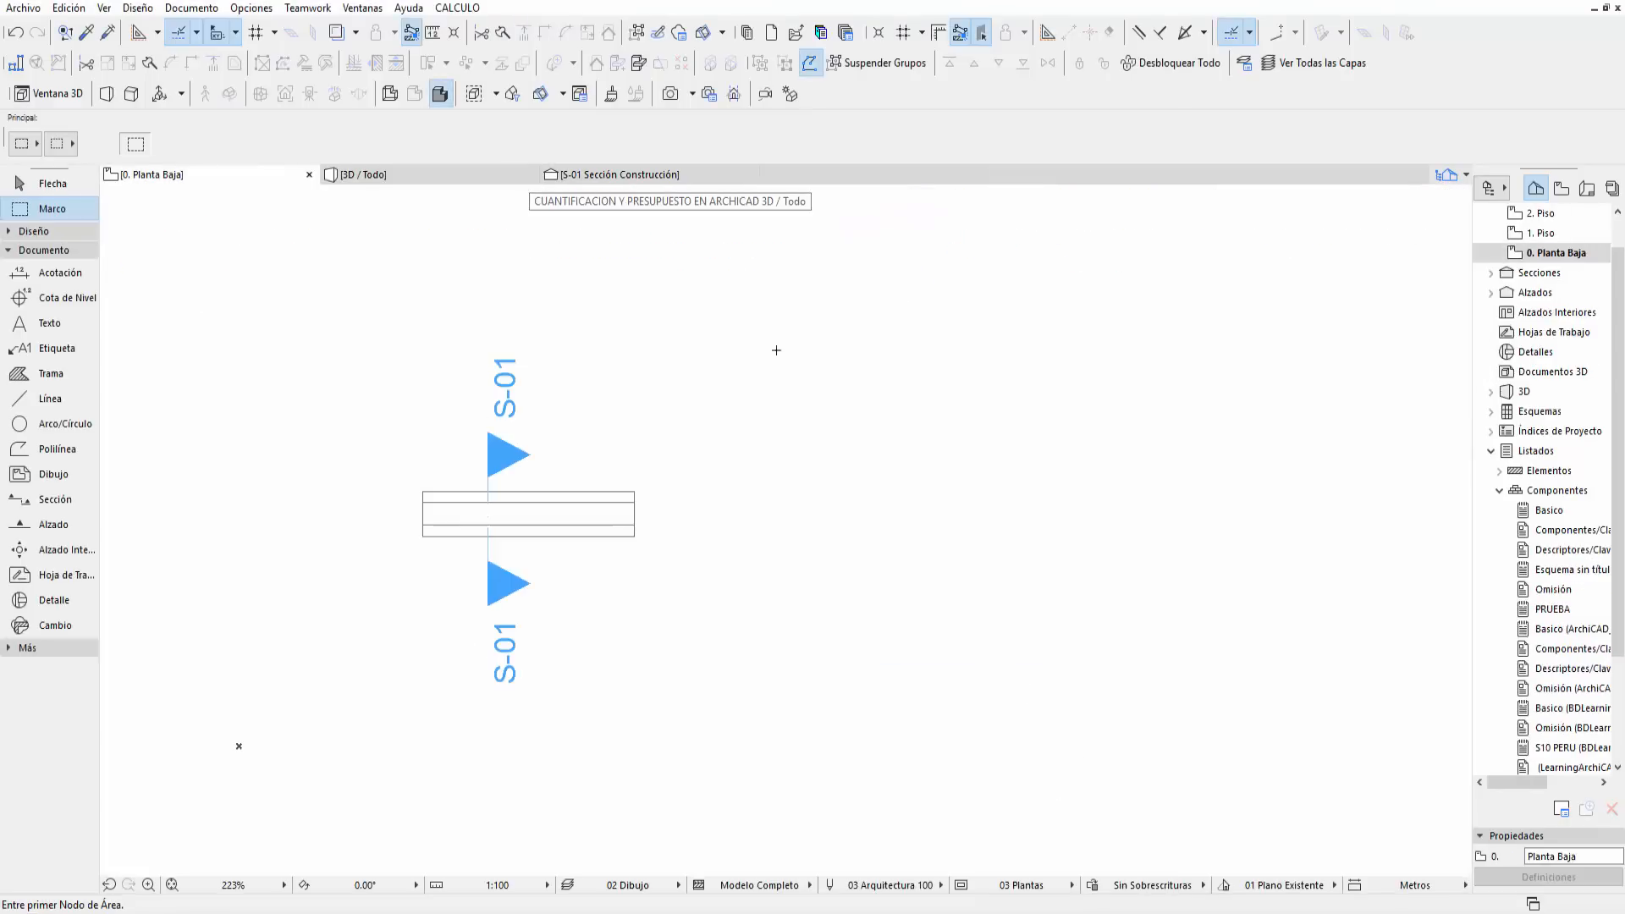
{"action": "left_click", "coordinate": [1553, 611]}
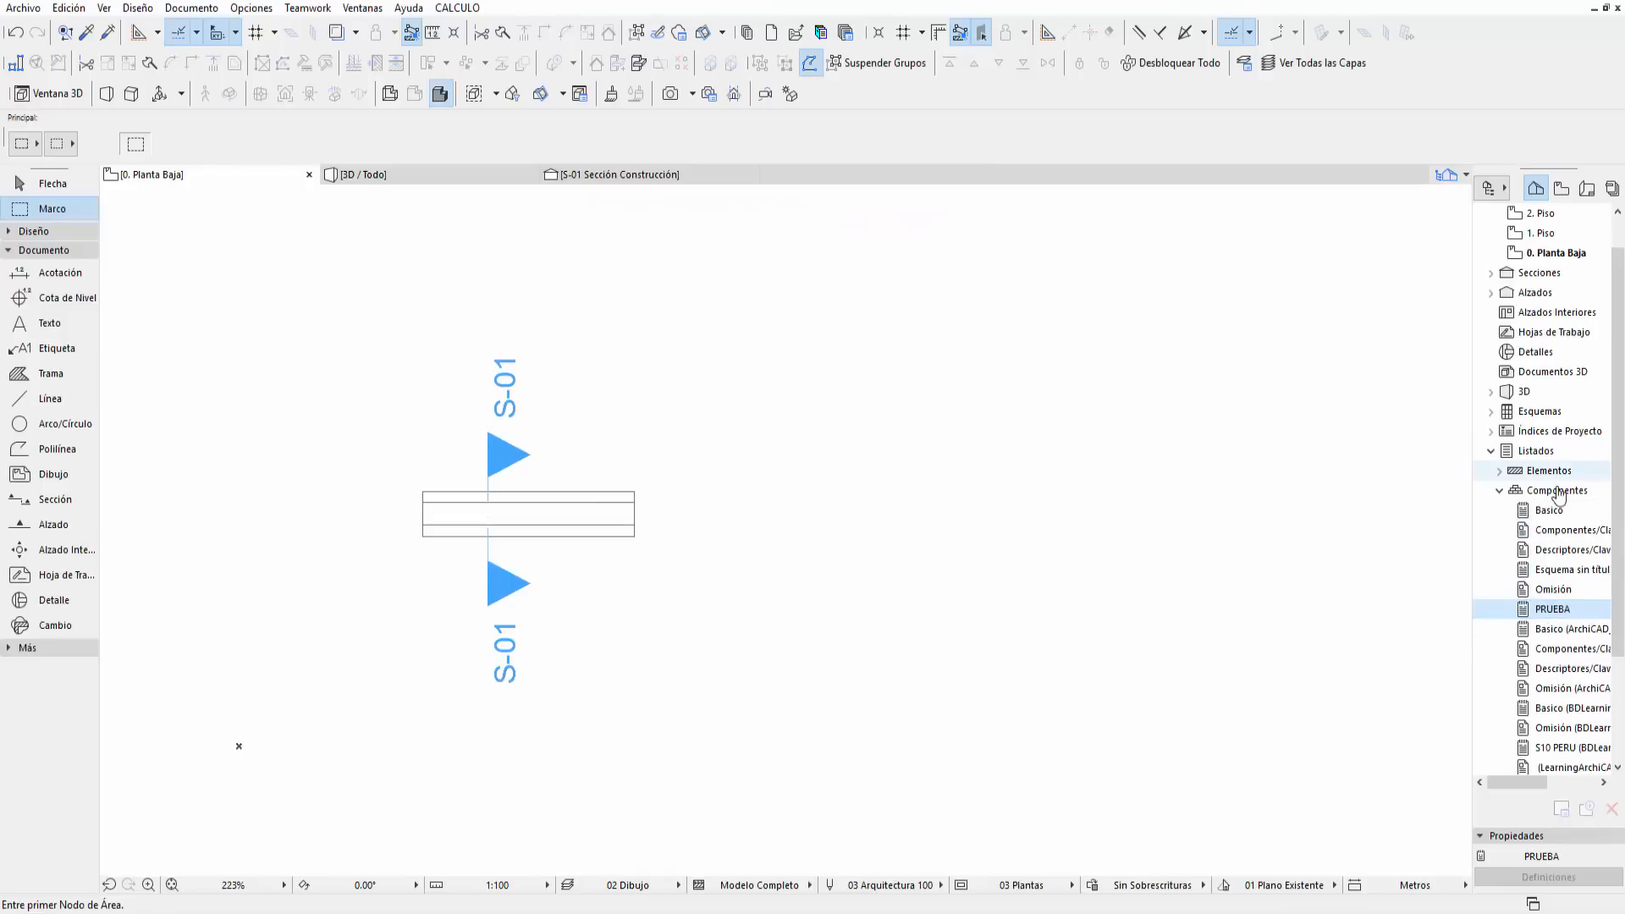
{"action": "double_click", "coordinate": [1557, 611]}
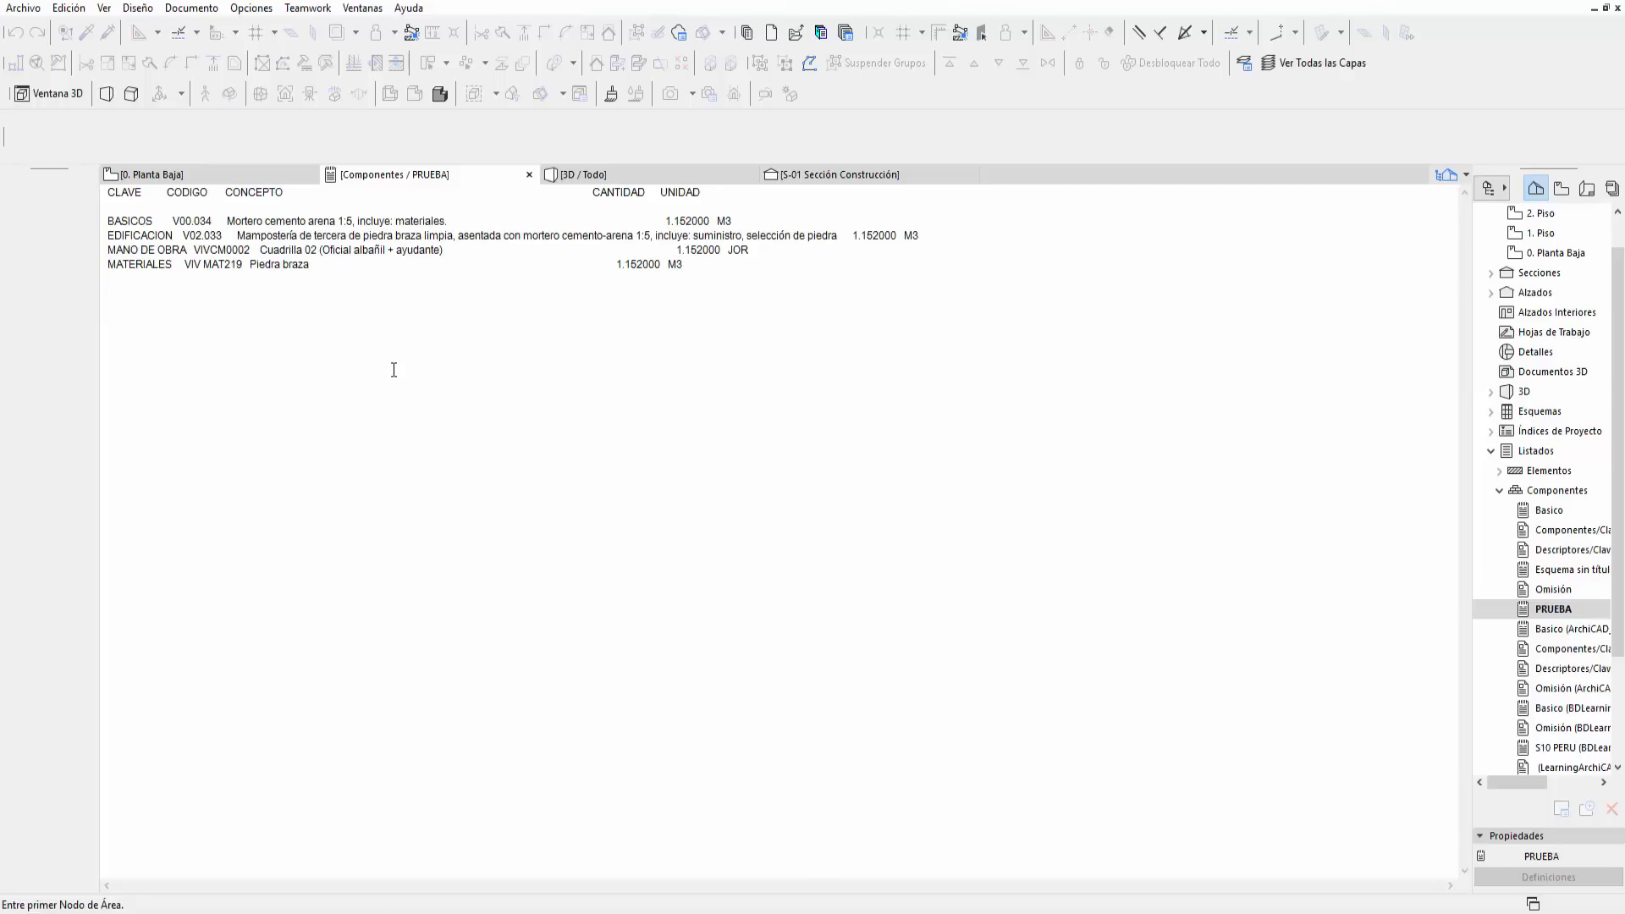
- Examine the concept, quantity and unit of the BASICOS mortar entry in the PRUEBA list
{"action": "left_click_drag", "start_coordinate": [167, 218], "coordinate": [444, 220]}
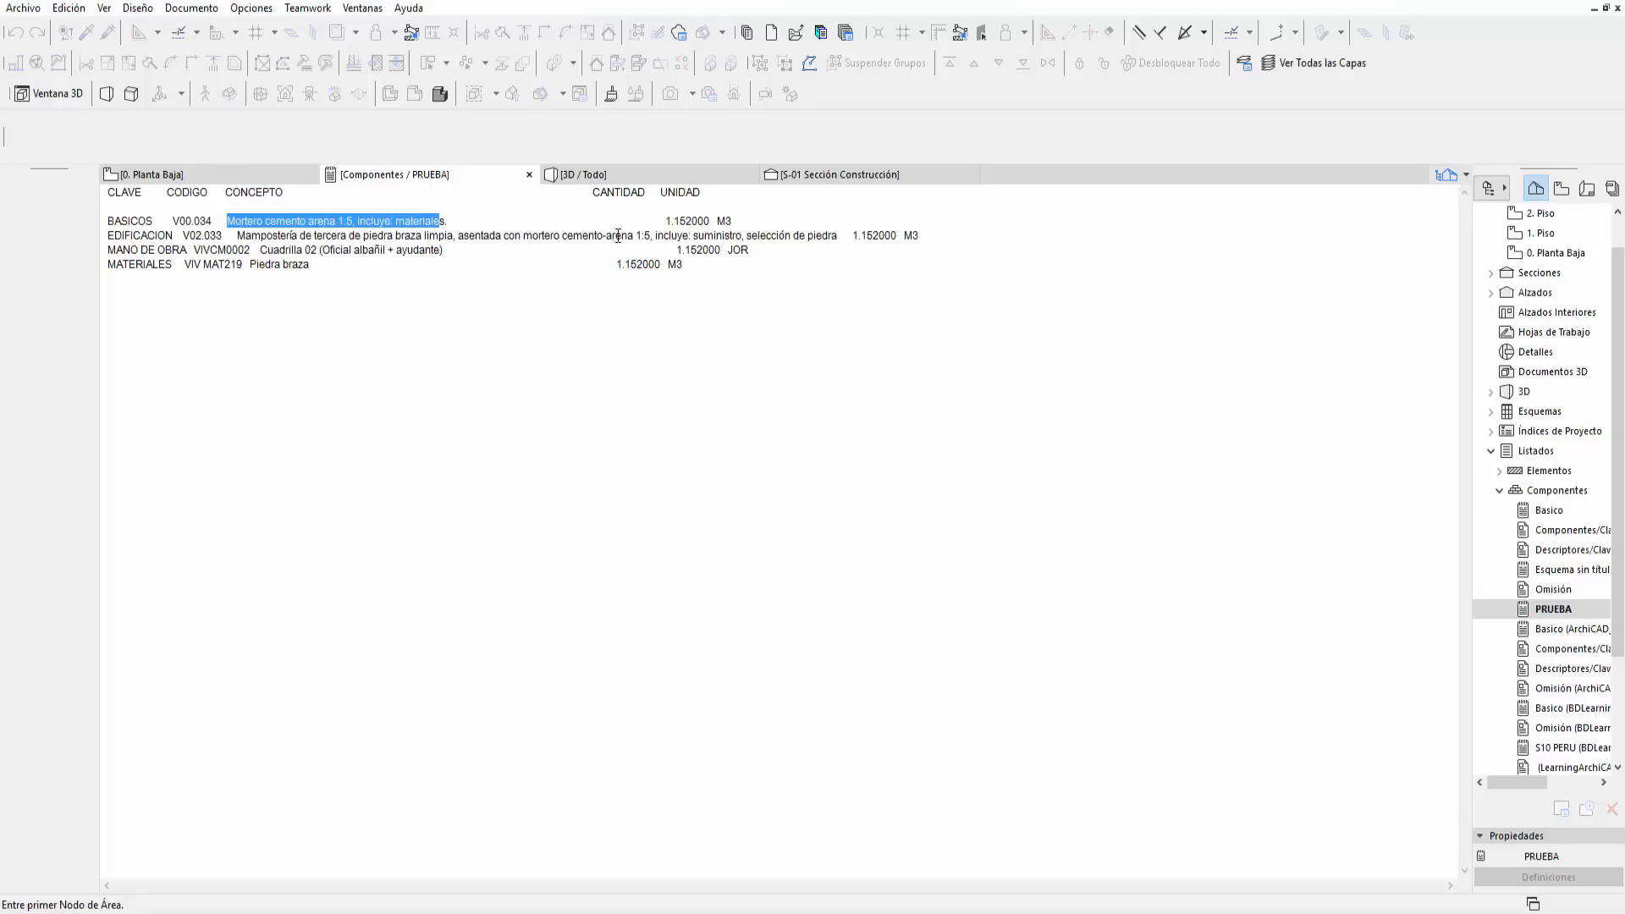
{"action": "left_click_drag", "start_coordinate": [665, 220], "coordinate": [713, 222]}
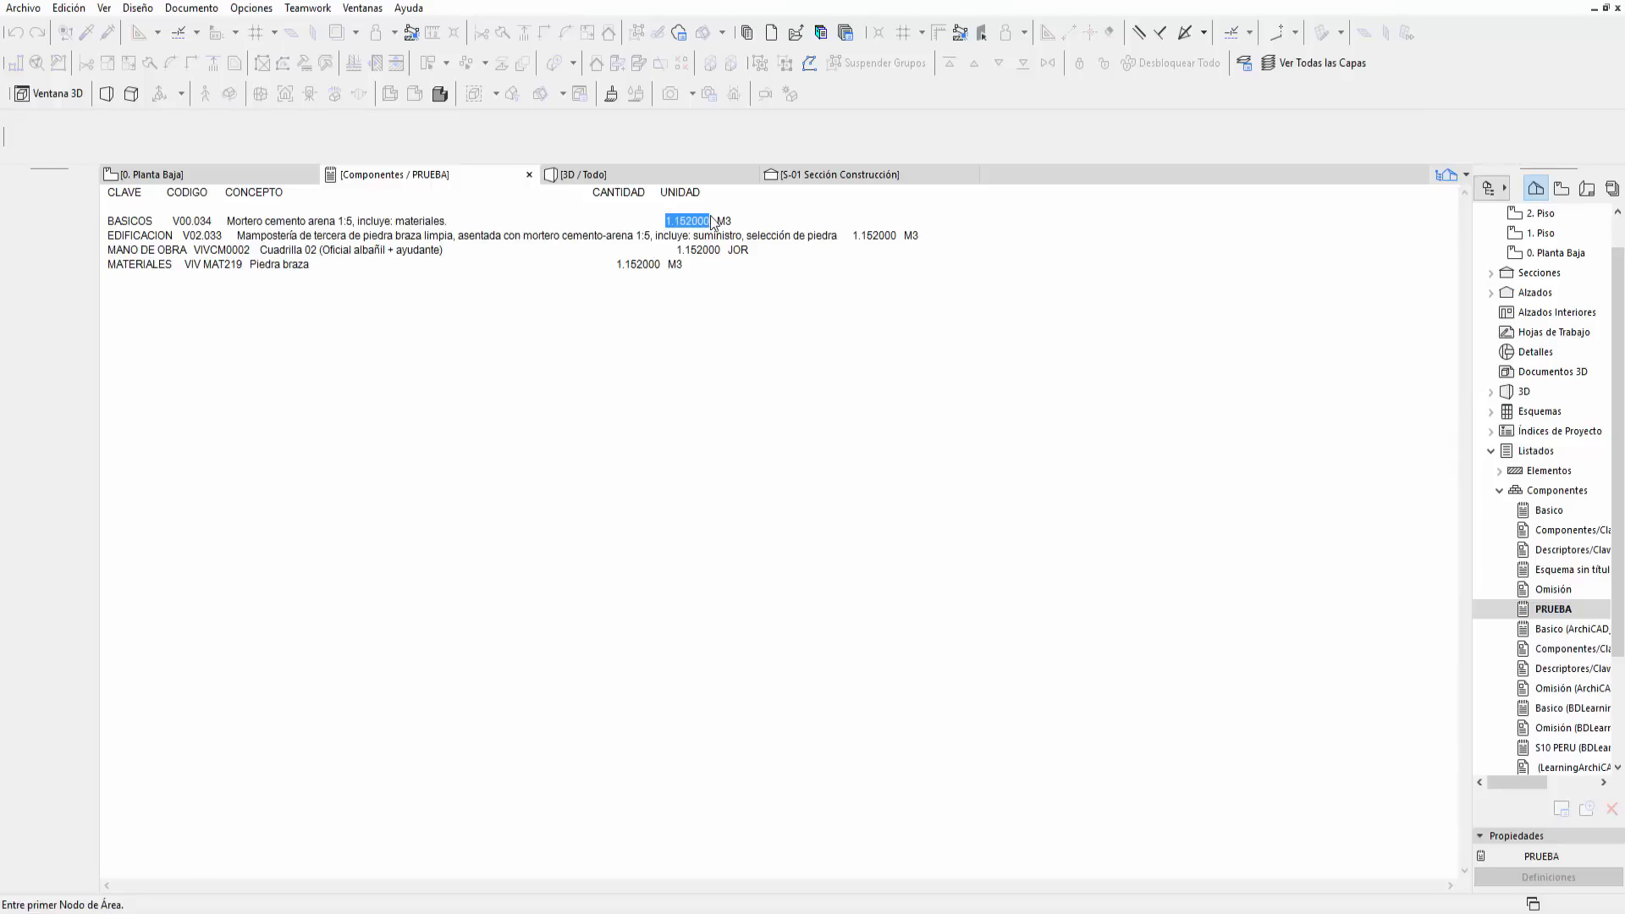
{"action": "left_click", "coordinate": [727, 220]}
{"action": "left_click_drag", "start_coordinate": [666, 220], "coordinate": [711, 222]}
- Open section S-01 with its current settings from its marker on the Planta Baja plan
{"action": "left_click", "coordinate": [1142, 913]}
{"action": "left_click", "coordinate": [263, 173]}
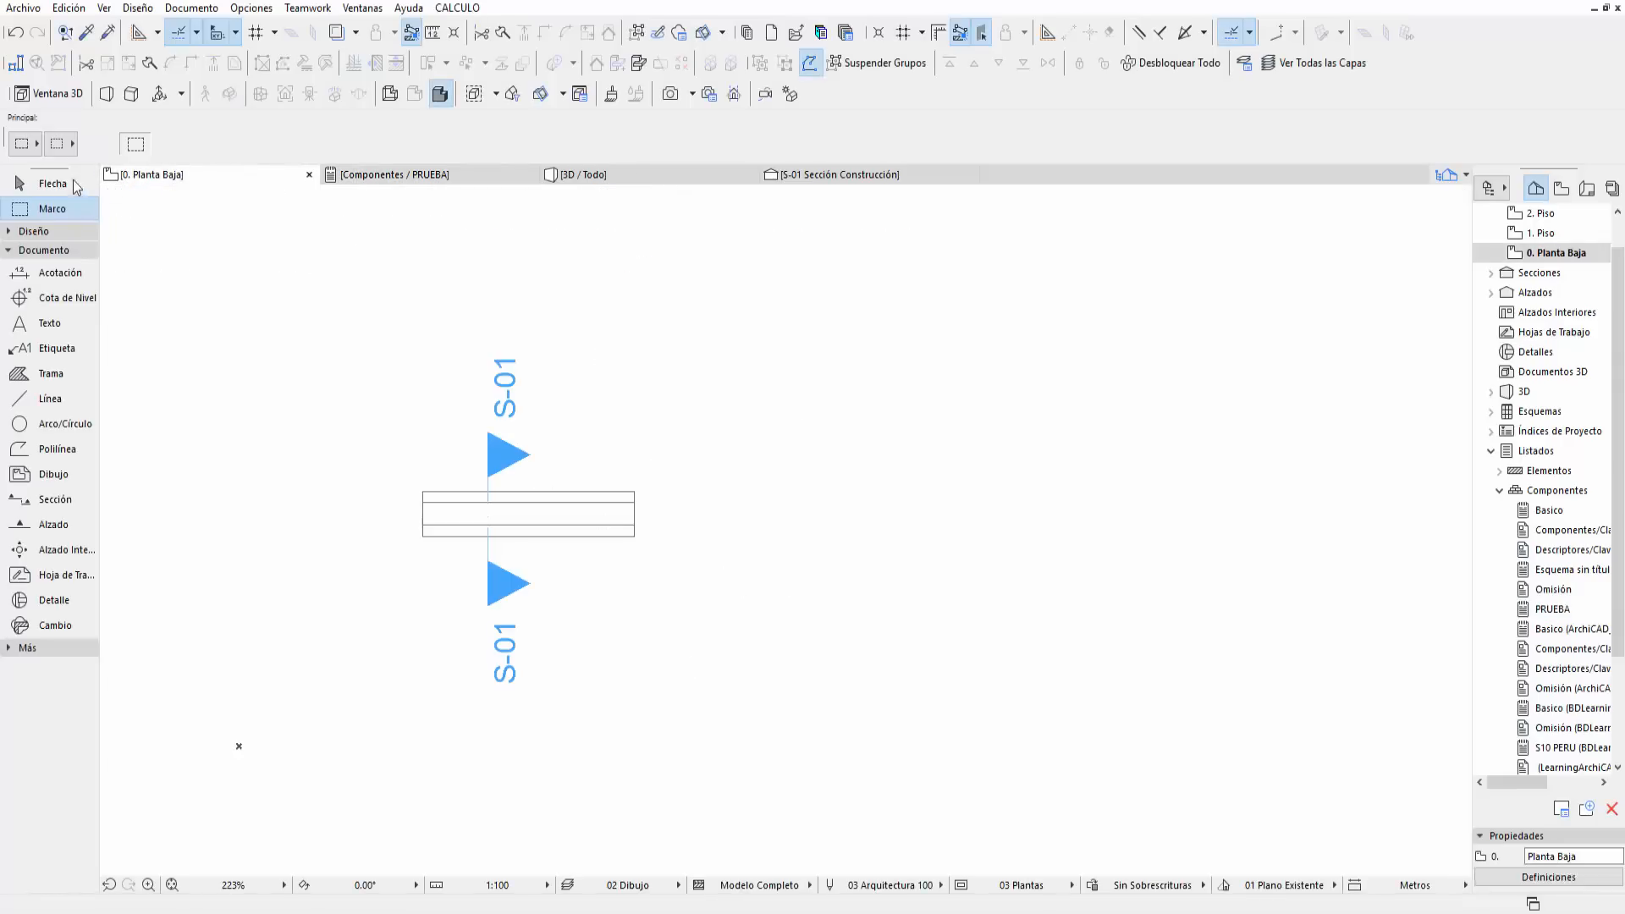
{"action": "left_click", "coordinate": [488, 455]}
{"action": "right_click", "coordinate": [587, 429]}
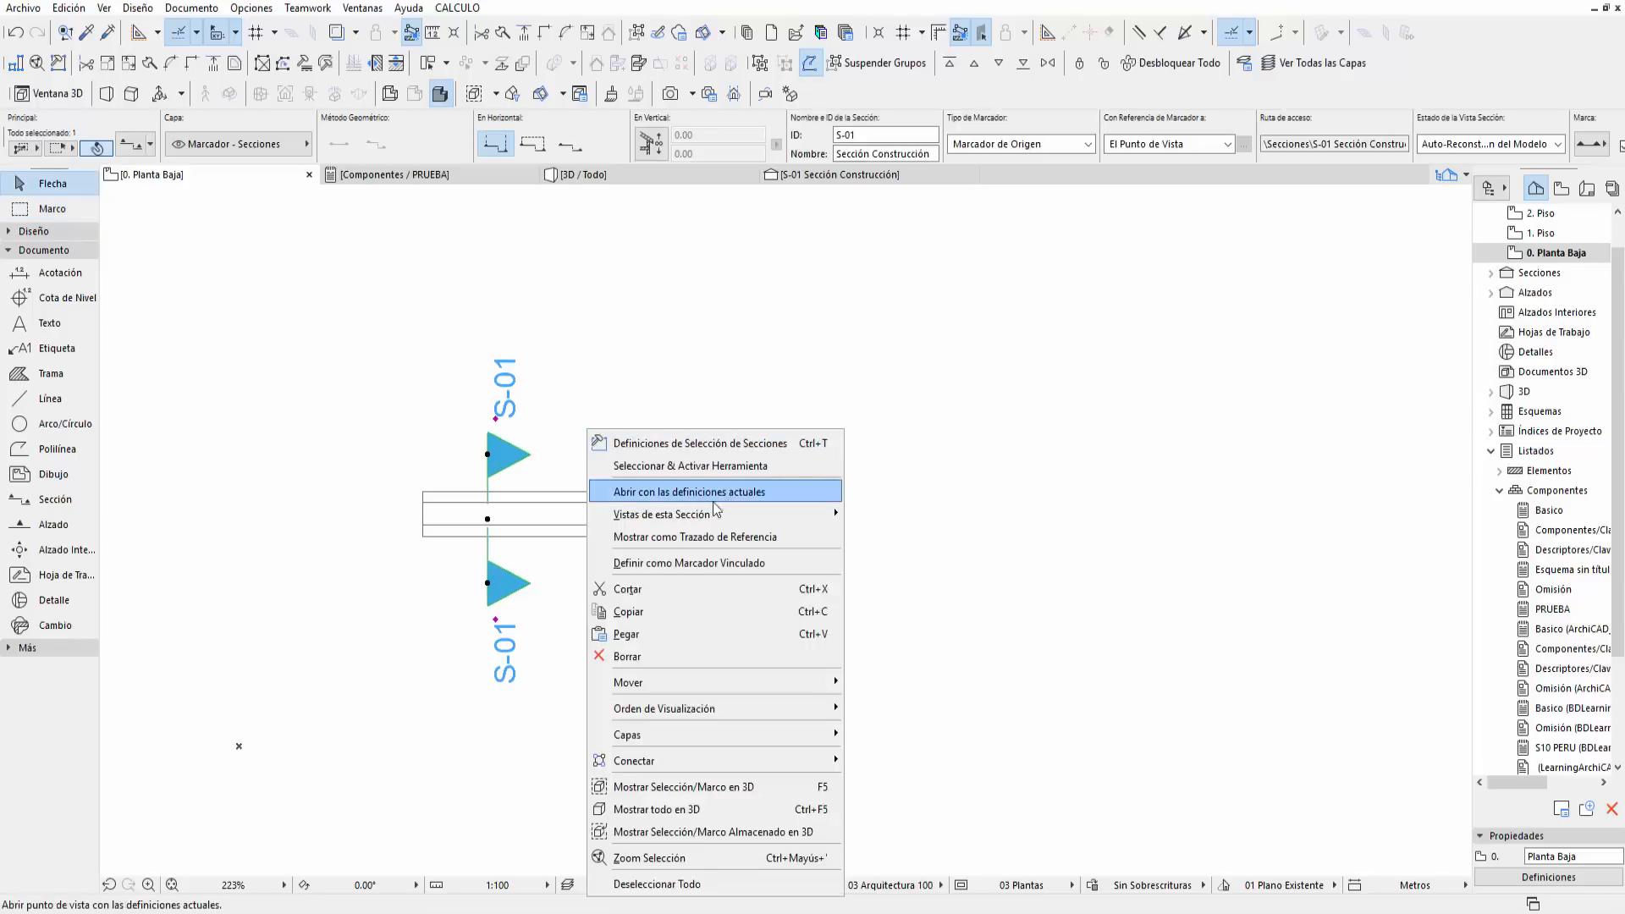
{"action": "left_click", "coordinate": [716, 494]}
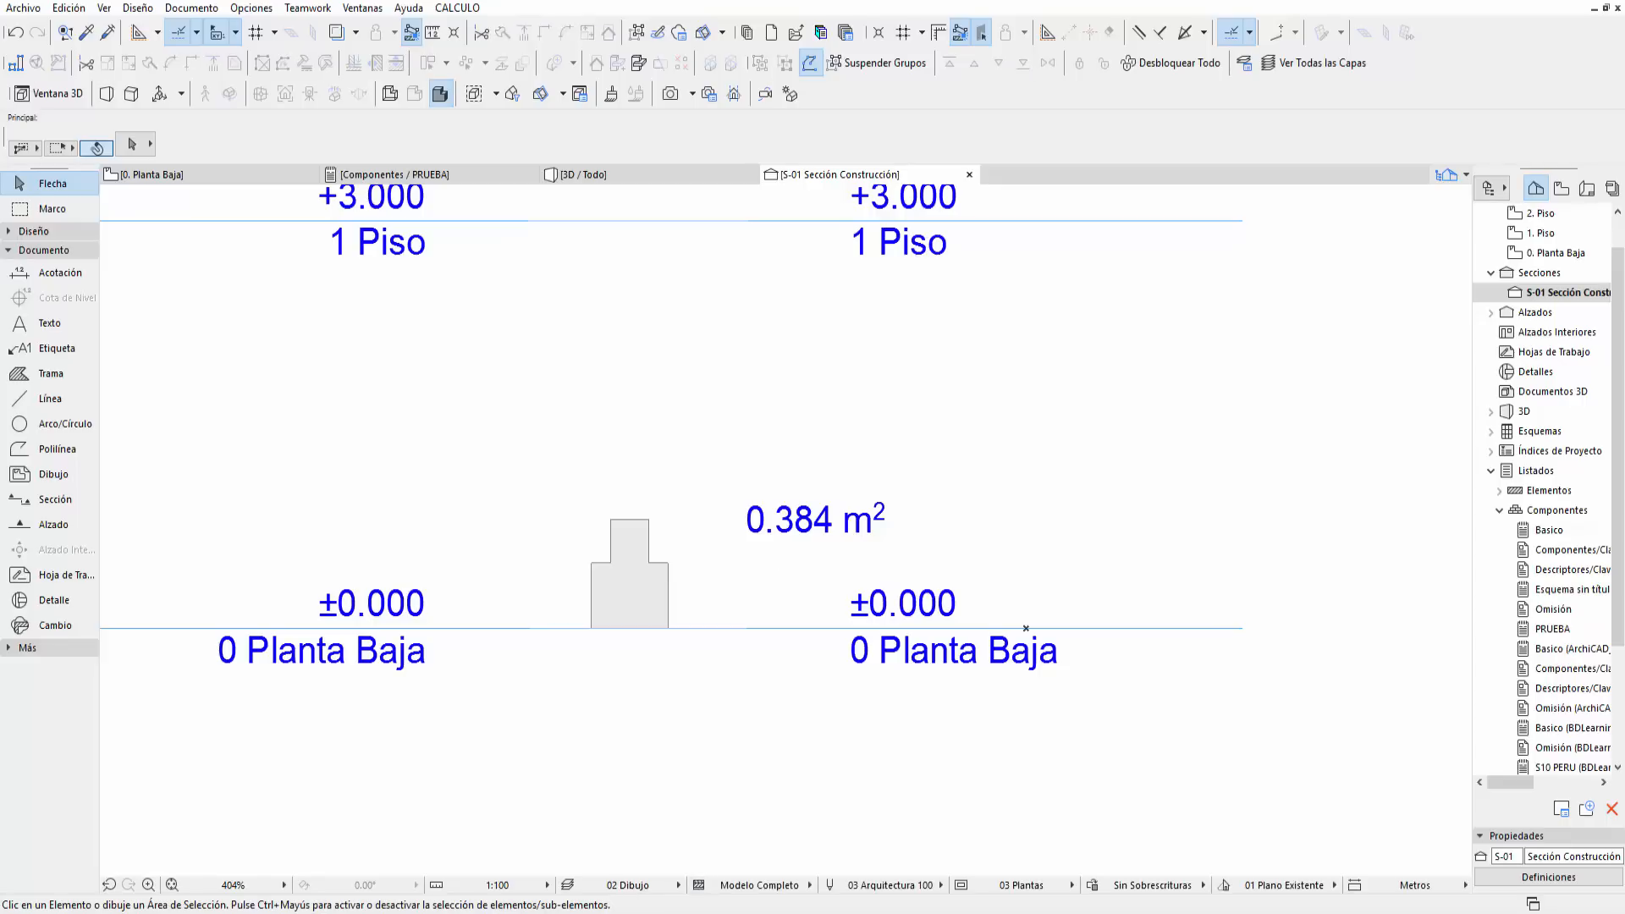
- Switch to the Windows calculator and multiply the section area 0,384 by 3 to check the volume
{"action": "type", "text": ","}
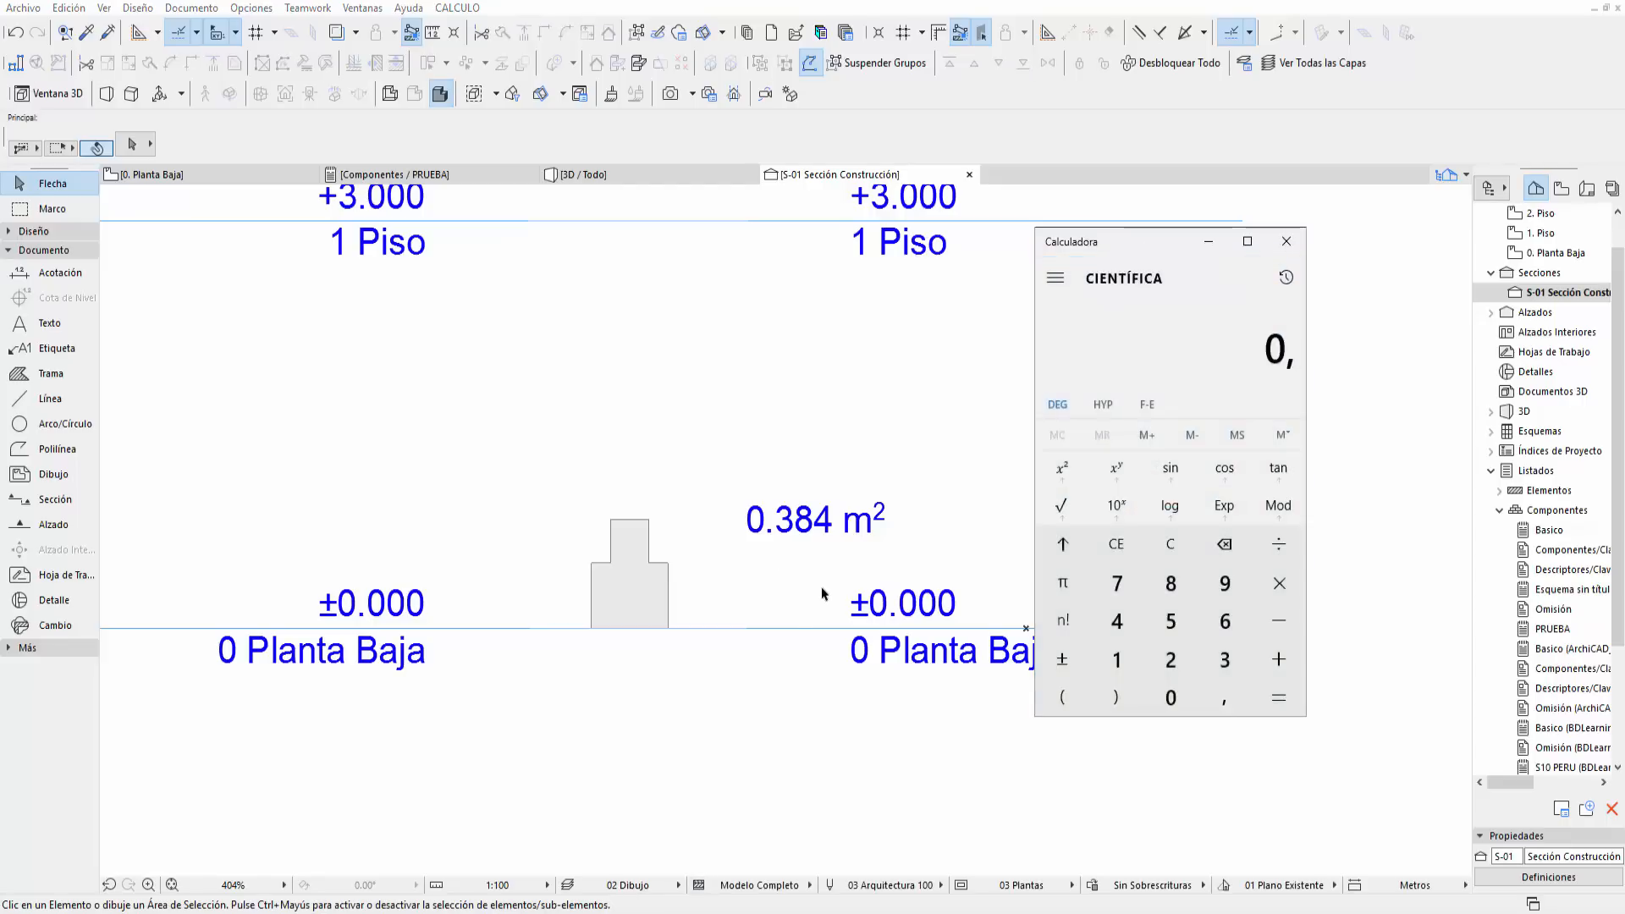
{"action": "type", "text": "384*3"}
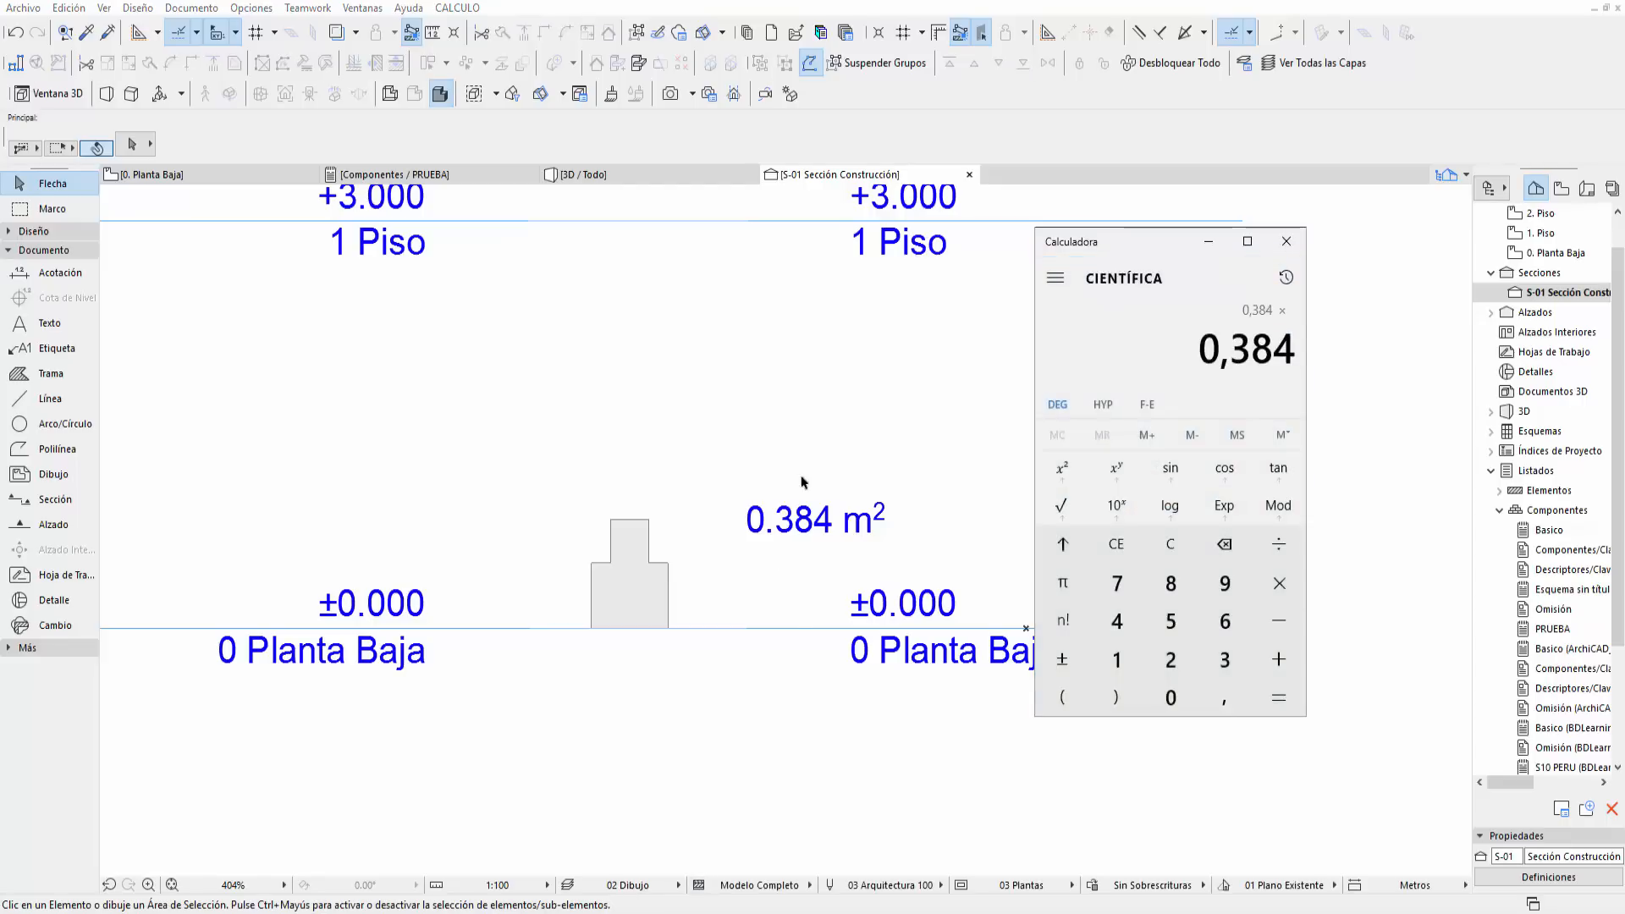
{"action": "key", "text": "Return"}
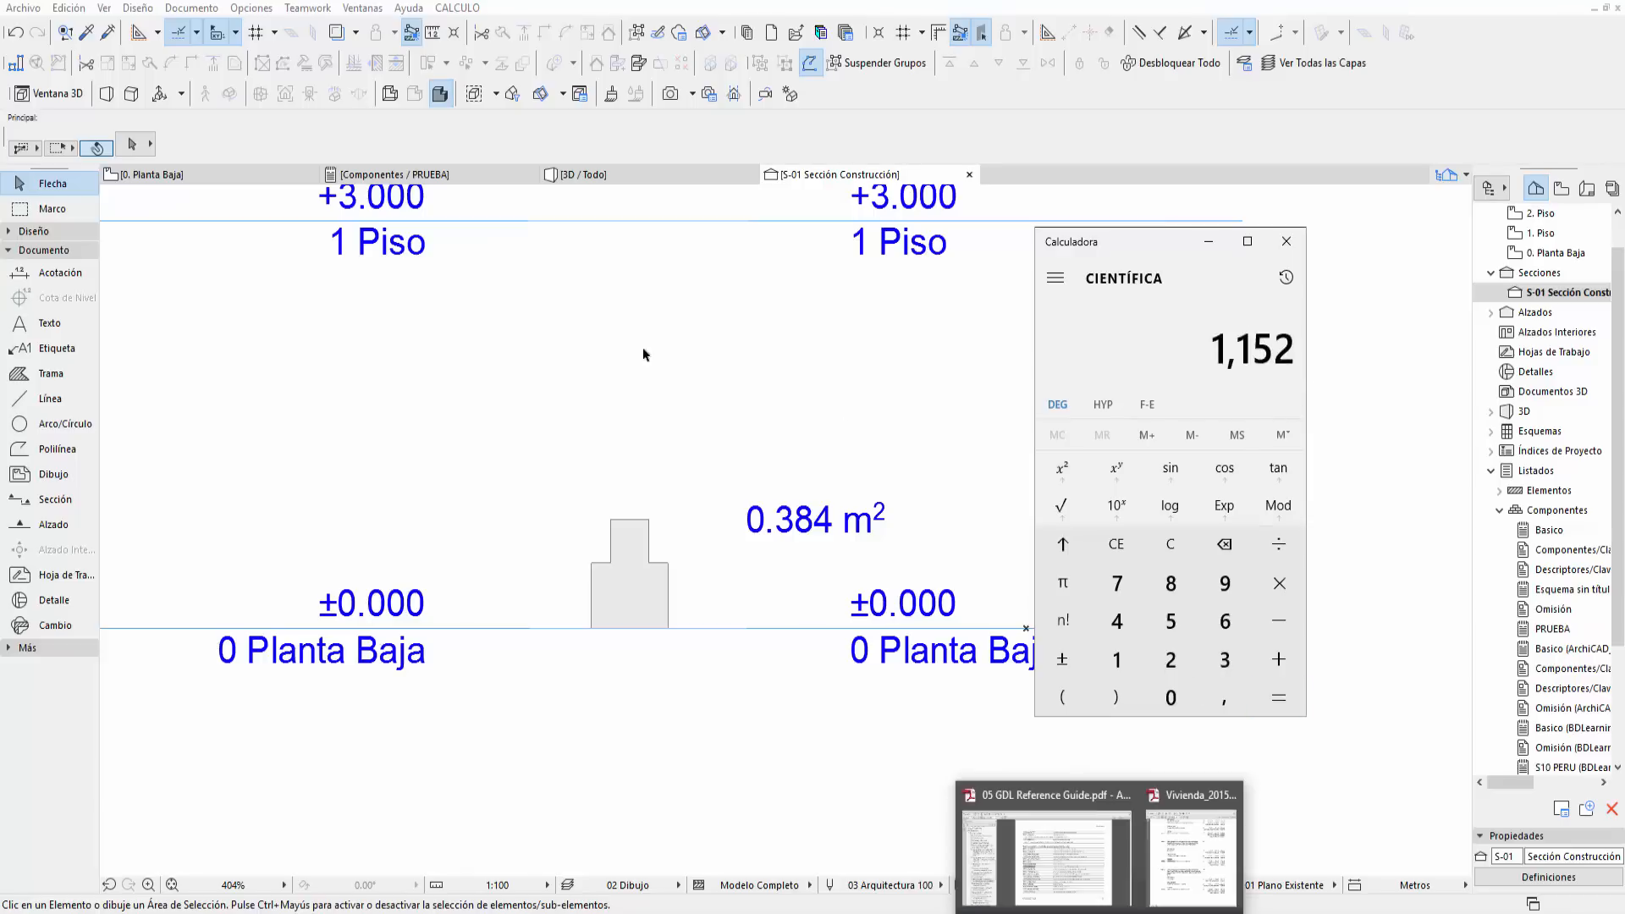
- Return to the PRUEBA component list and compare its quantities with the calculated volume
{"action": "left_click", "coordinate": [458, 180]}
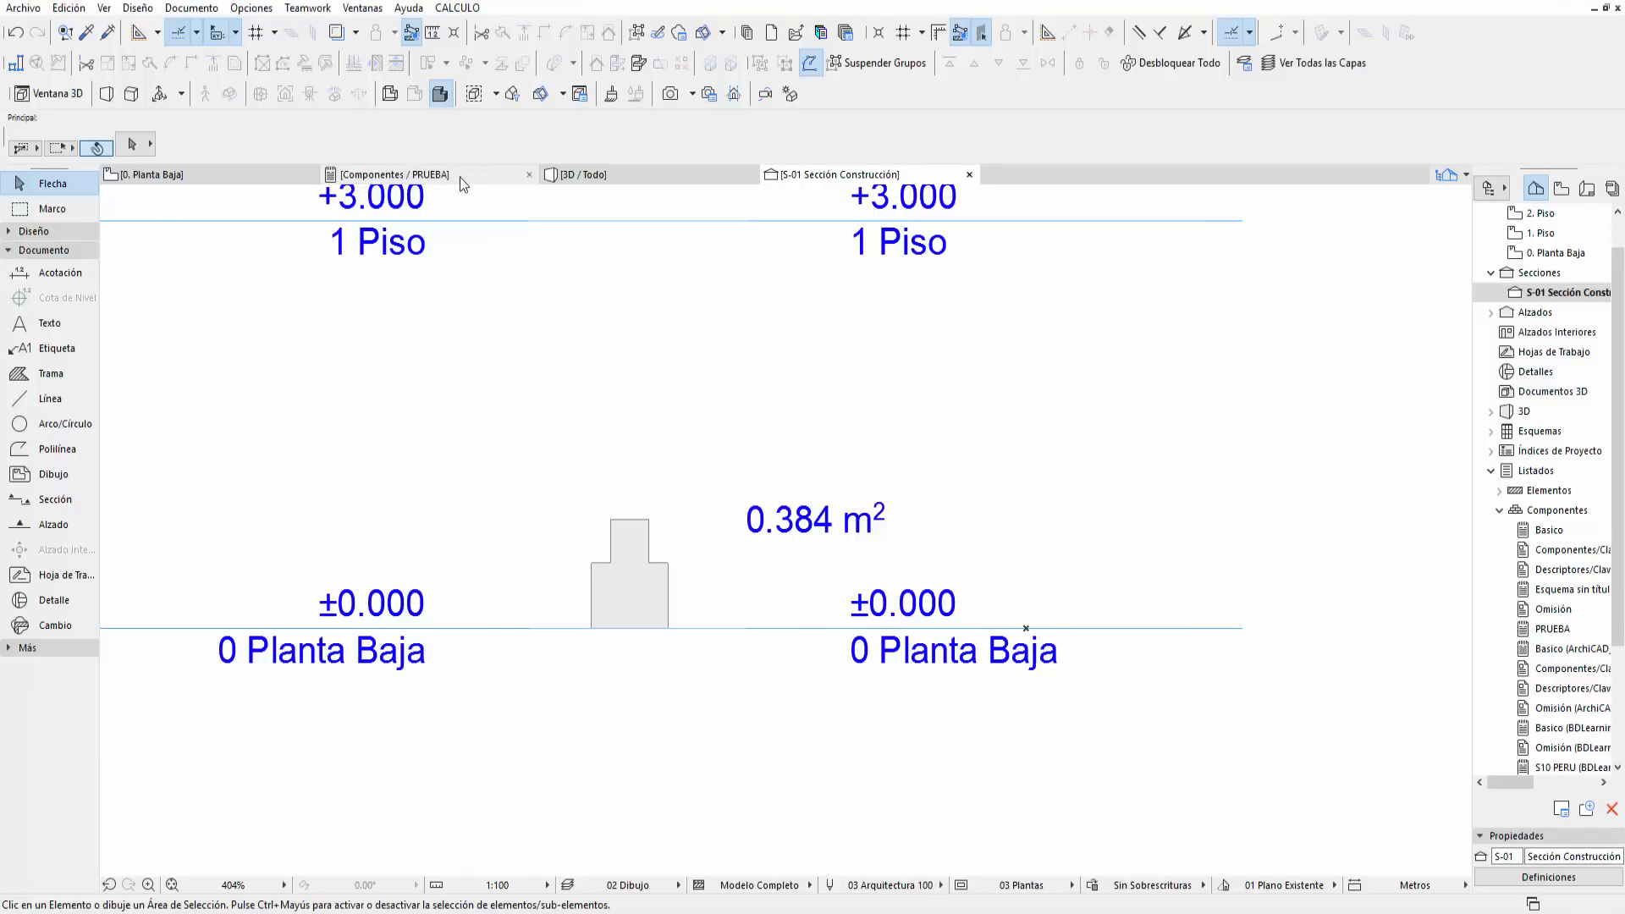
{"action": "left_click", "coordinate": [460, 176]}
{"action": "mouse_move", "coordinate": [666, 221]}
{"action": "left_mouse_down"}
{"action": "mouse_move", "coordinate": [711, 219]}
{"action": "mouse_move", "coordinate": [670, 222]}
{"action": "left_mouse_up"}
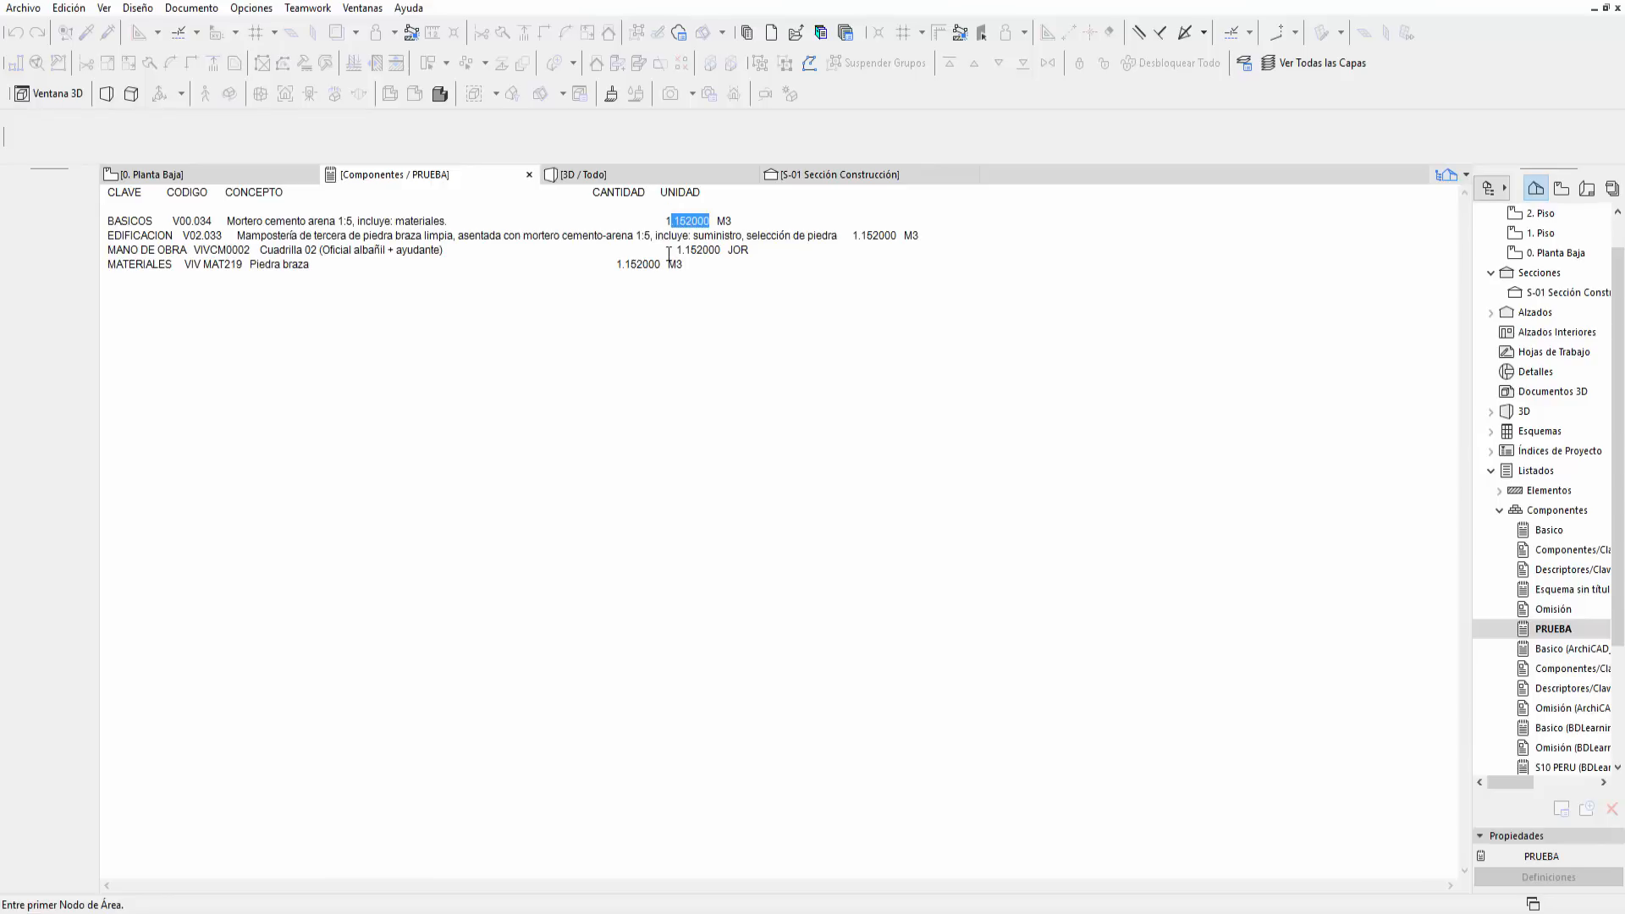
{"action": "left_click", "coordinate": [669, 251]}
{"action": "left_click_drag", "start_coordinate": [696, 266], "coordinate": [97, 191]}
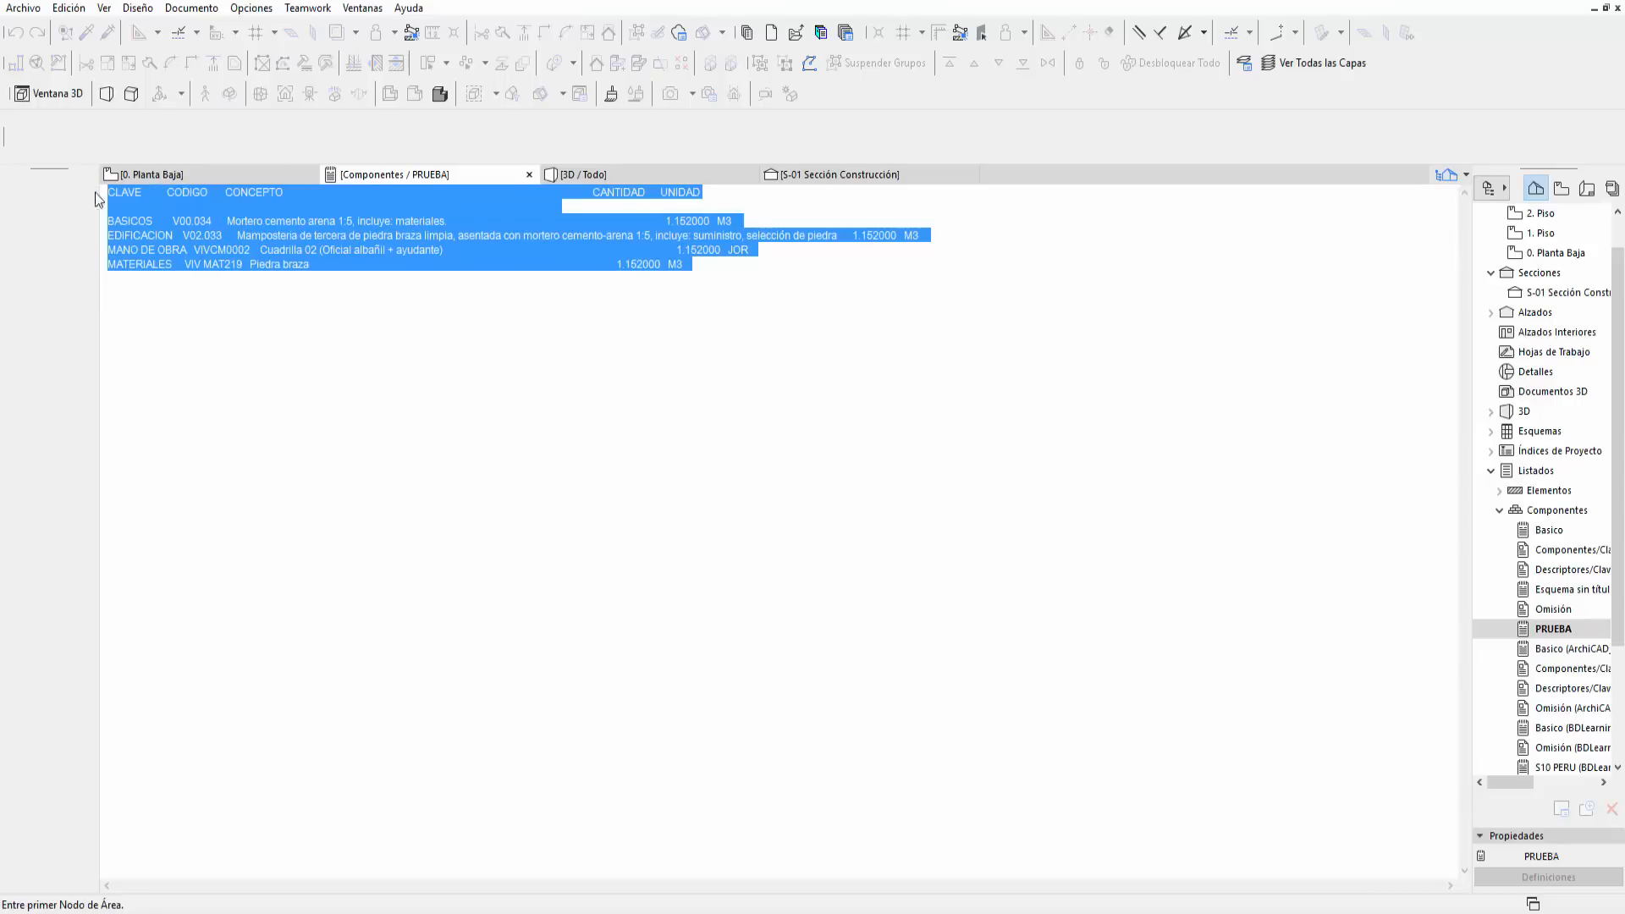
{"action": "left_click", "coordinate": [339, 265]}
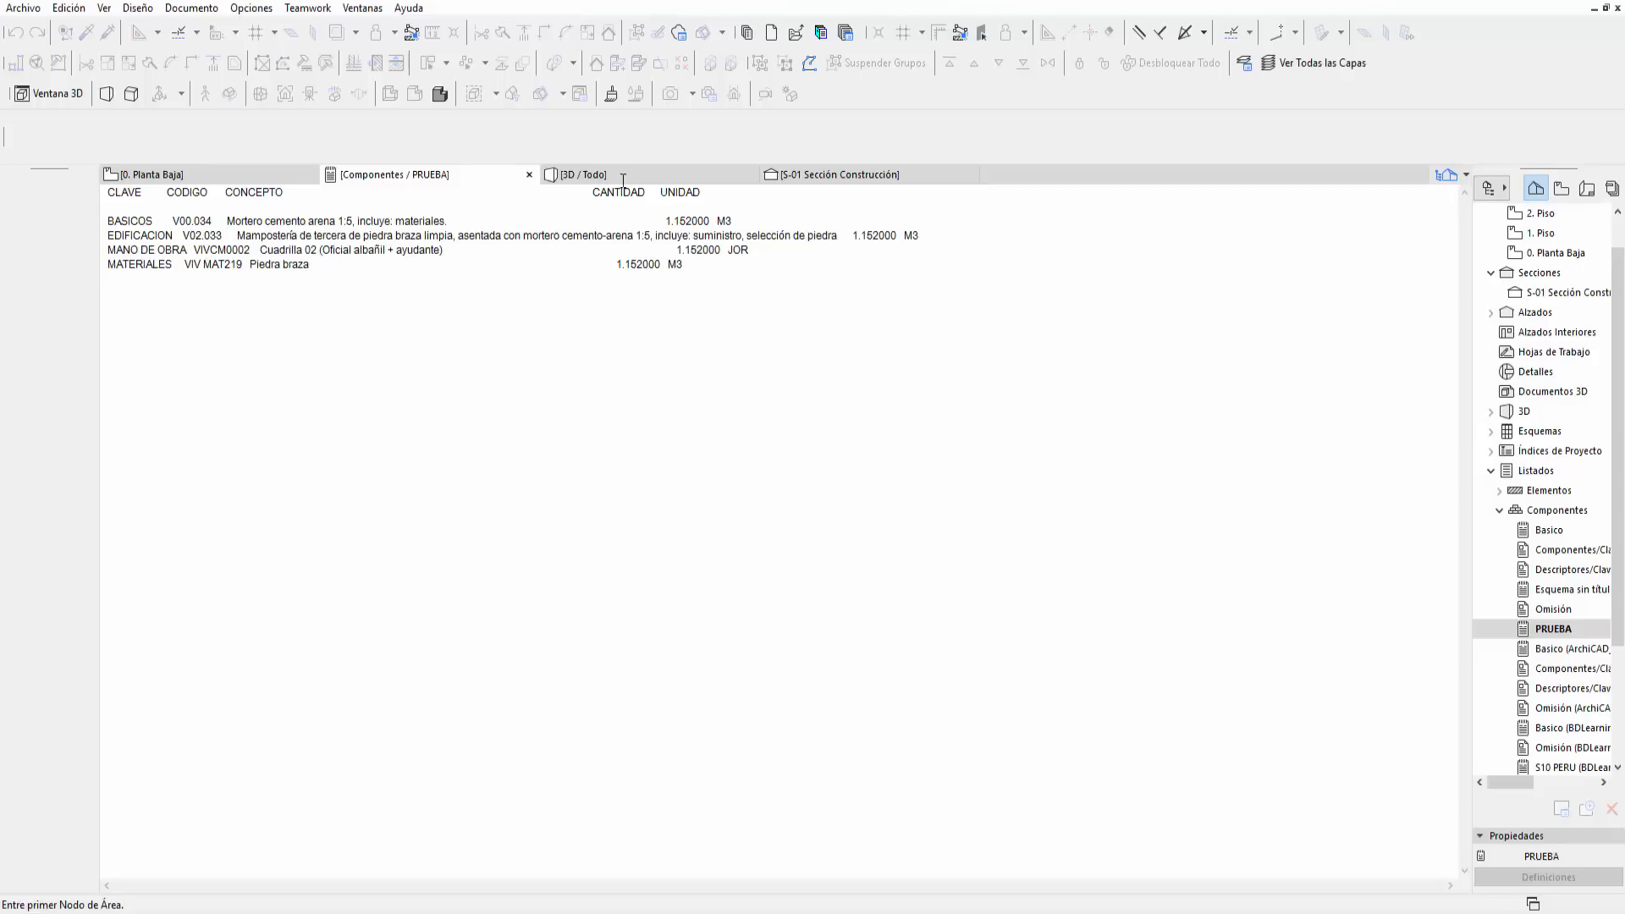
{"action": "left_click", "coordinate": [203, 12]}
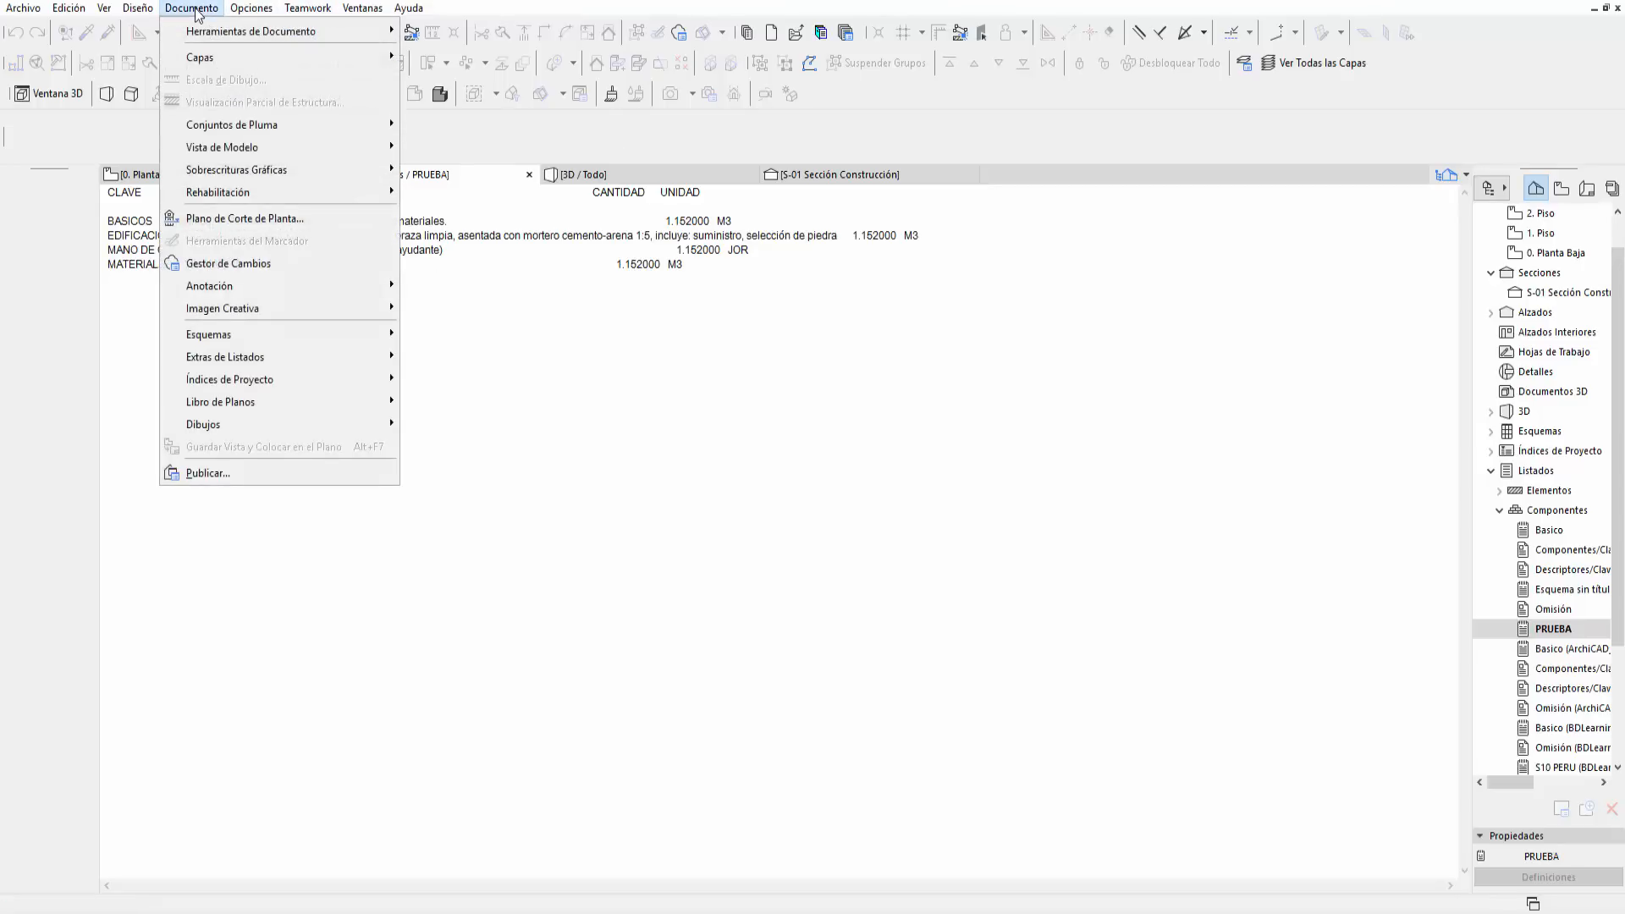
{"action": "mouse_move", "coordinate": [291, 333]}
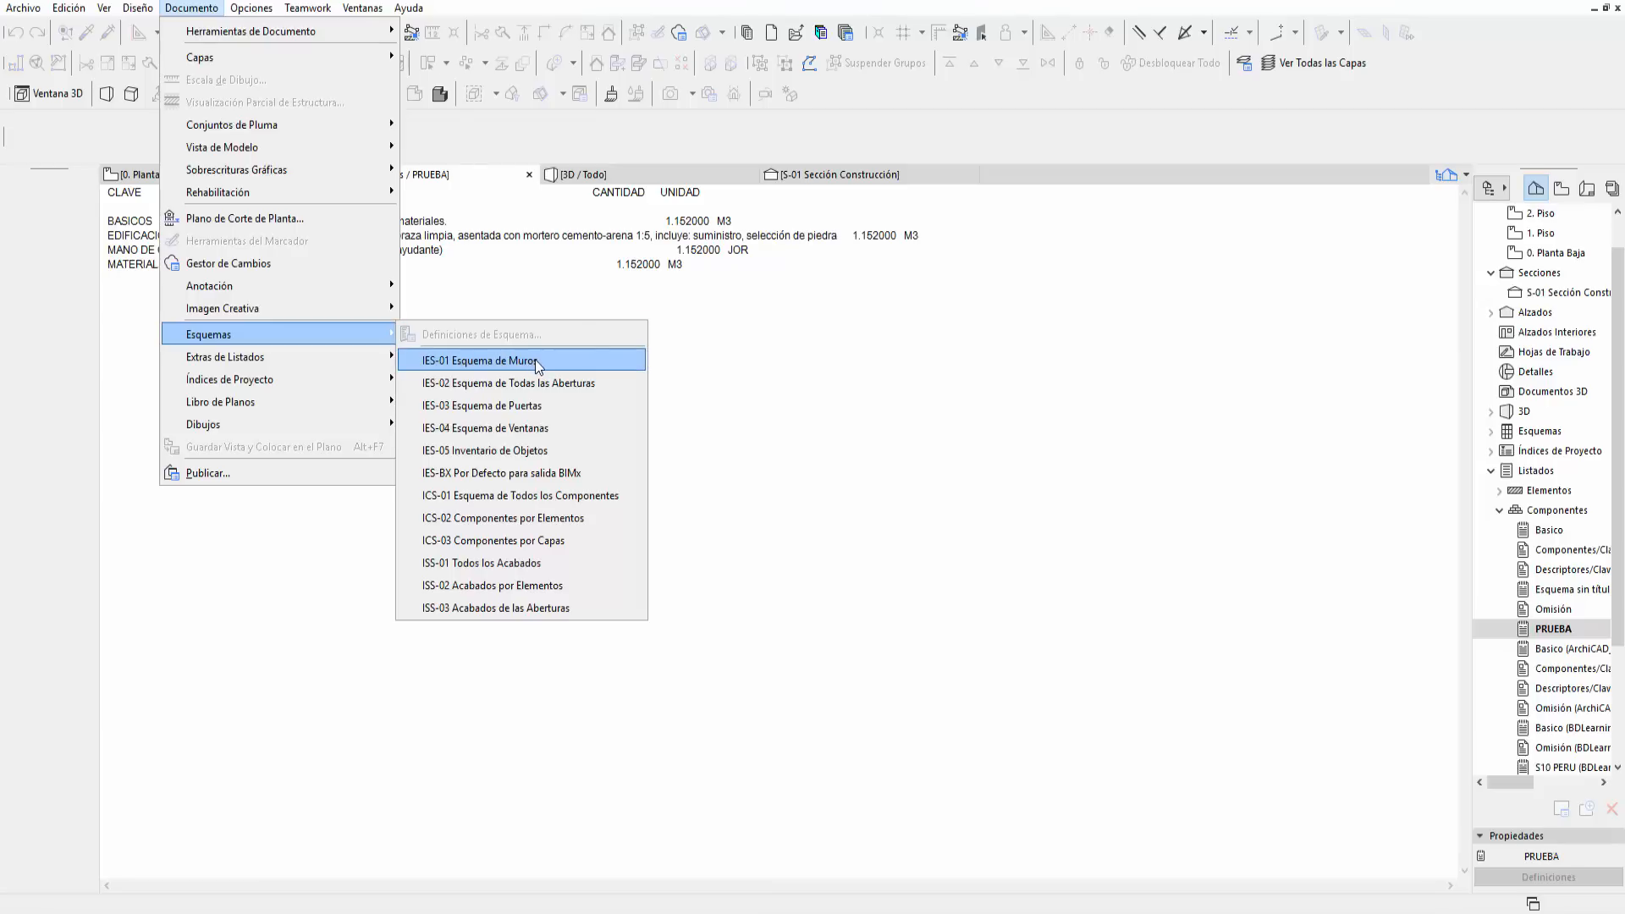
{"action": "left_click", "coordinate": [514, 270]}
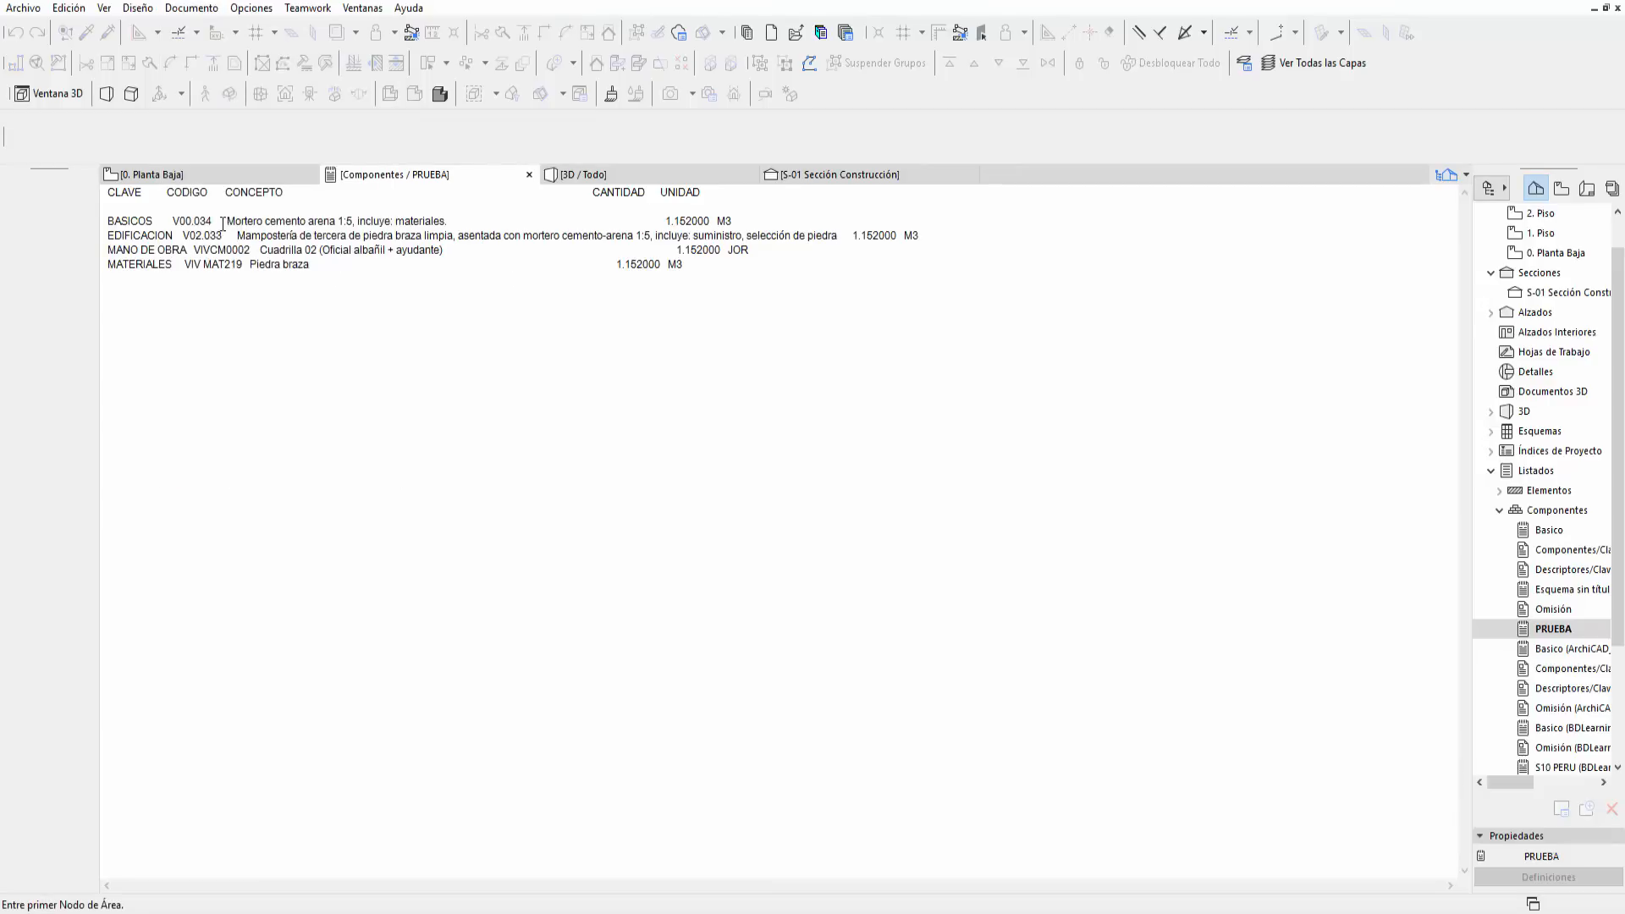
- Review the component rows and column titles of the PRUEBA list, from BASICOS through MATERIALES
{"action": "left_click_drag", "start_coordinate": [689, 265], "coordinate": [98, 236]}
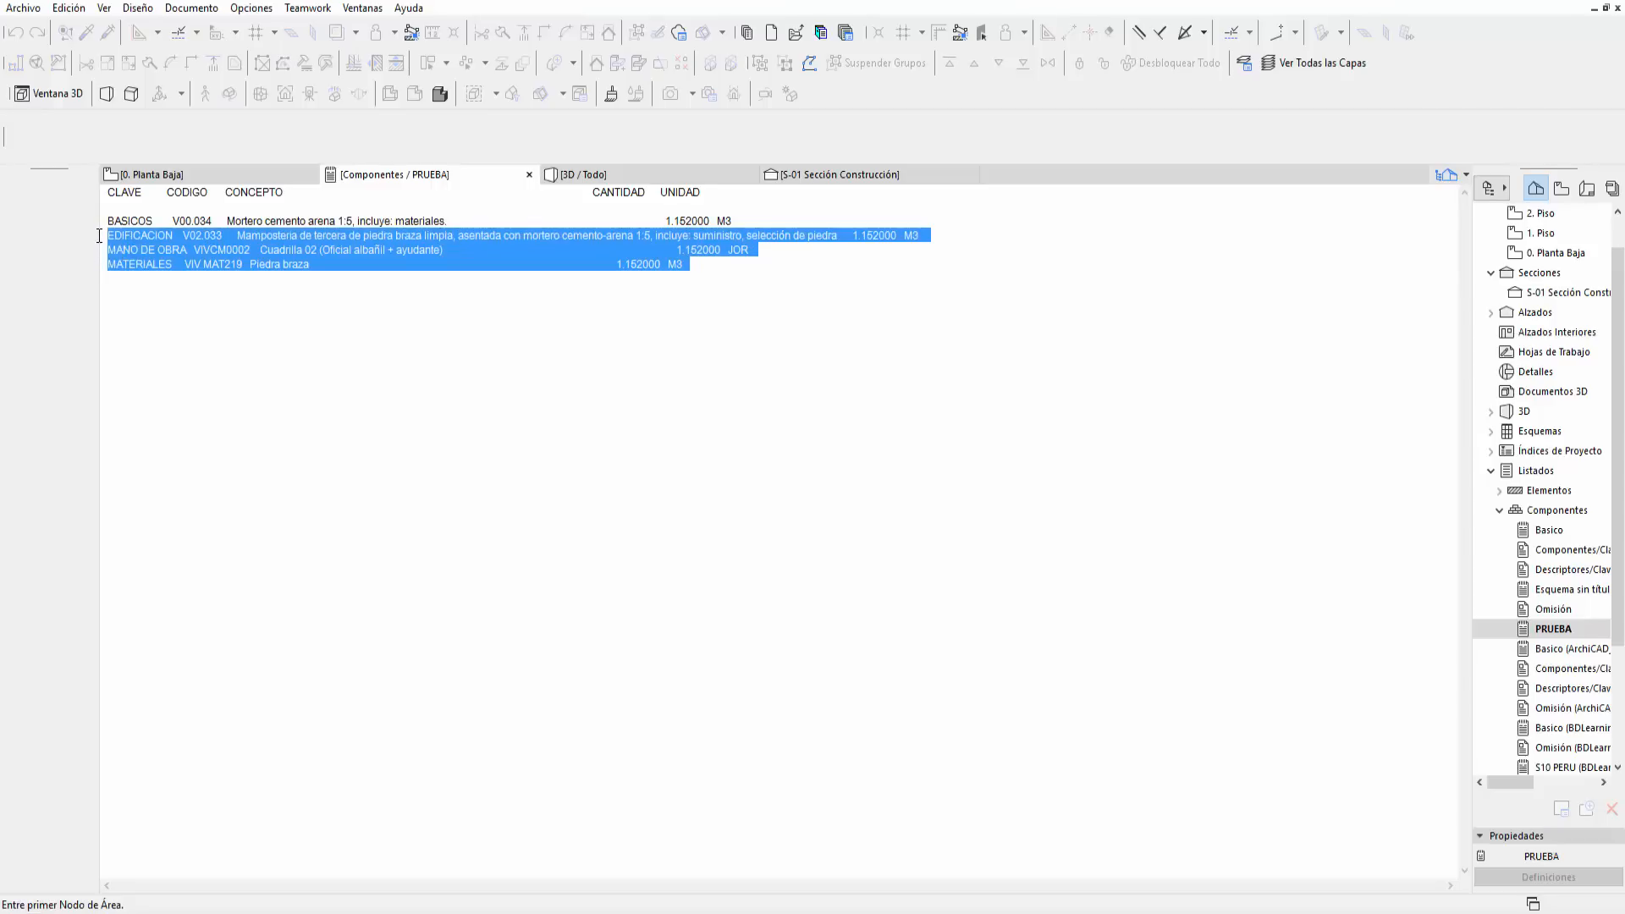
{"action": "left_click", "coordinate": [236, 242]}
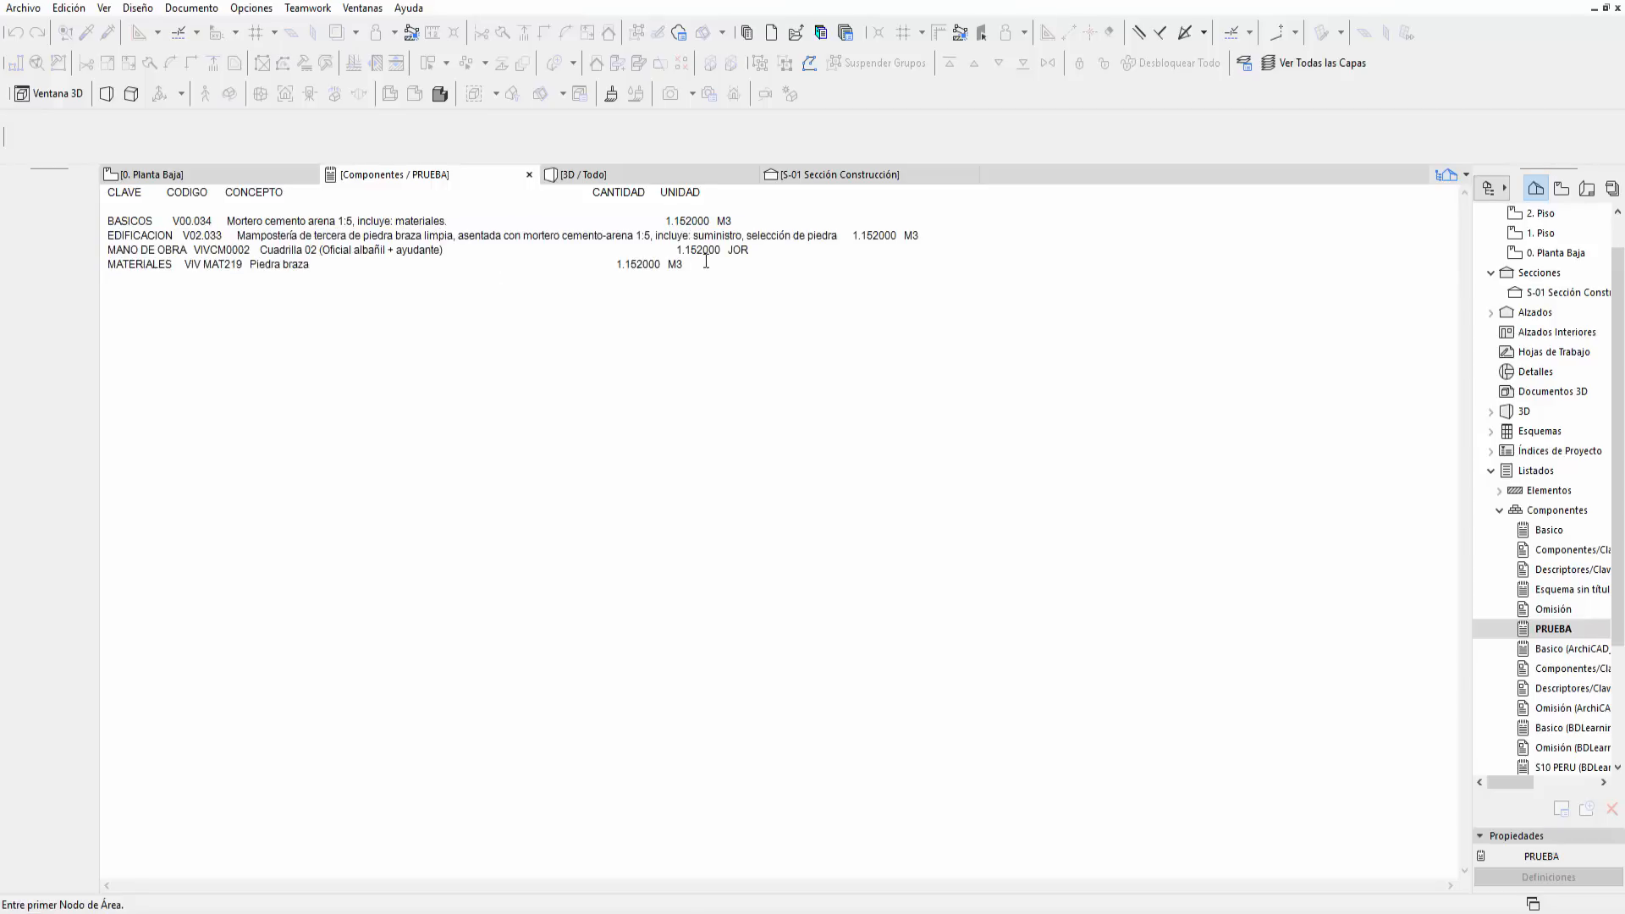
{"action": "left_click_drag", "start_coordinate": [706, 267], "coordinate": [96, 251]}
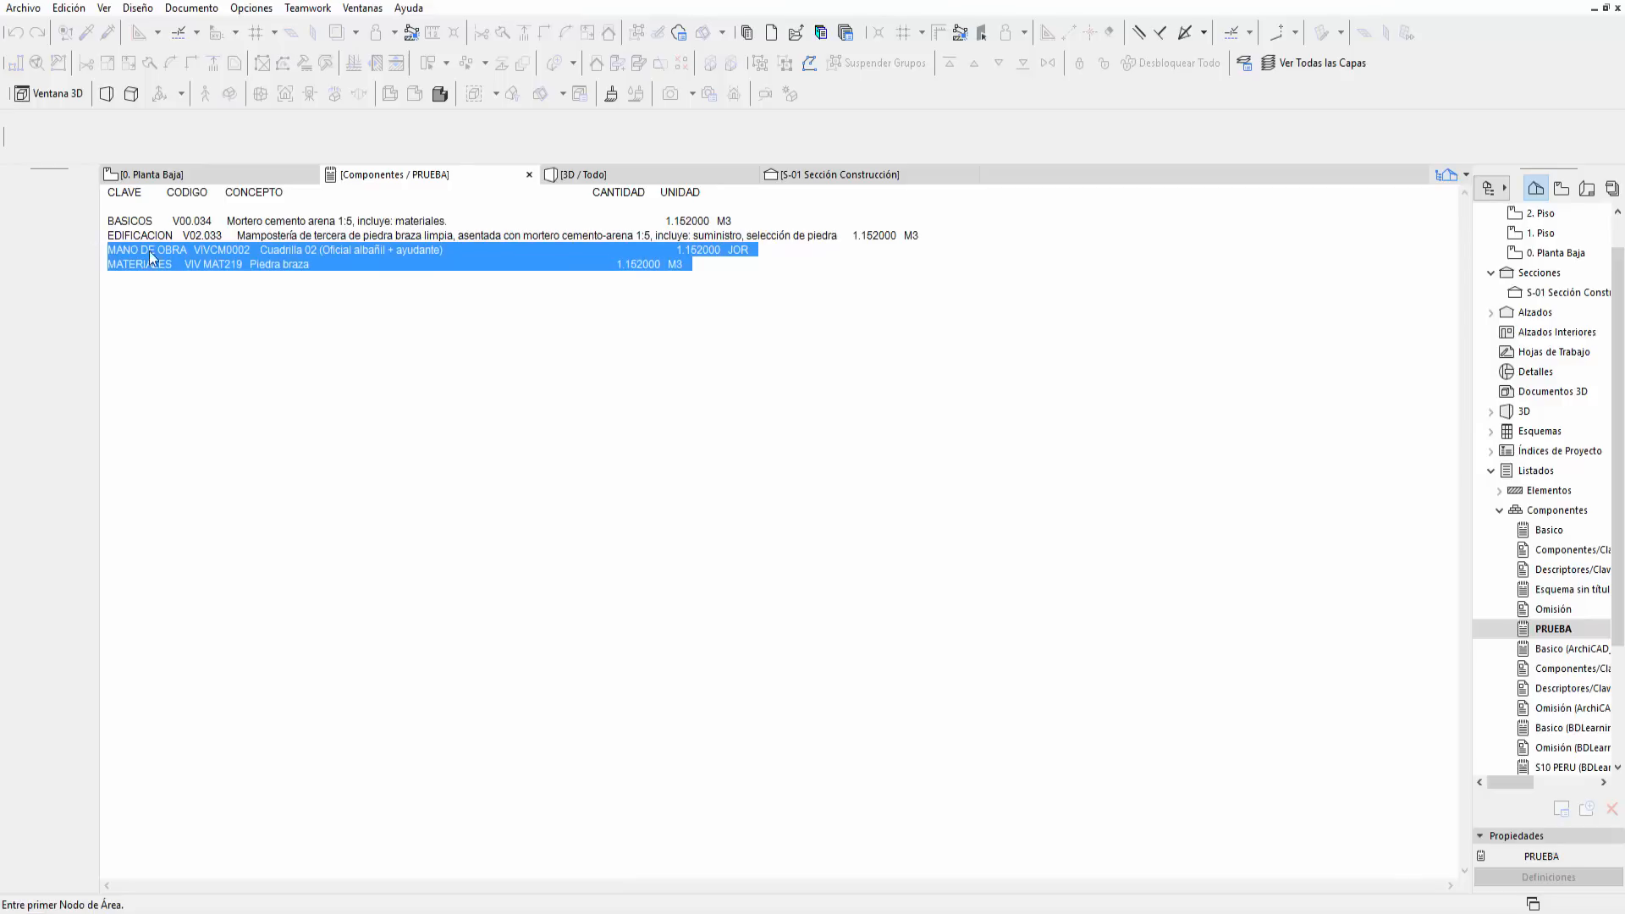
{"action": "left_click", "coordinate": [263, 239]}
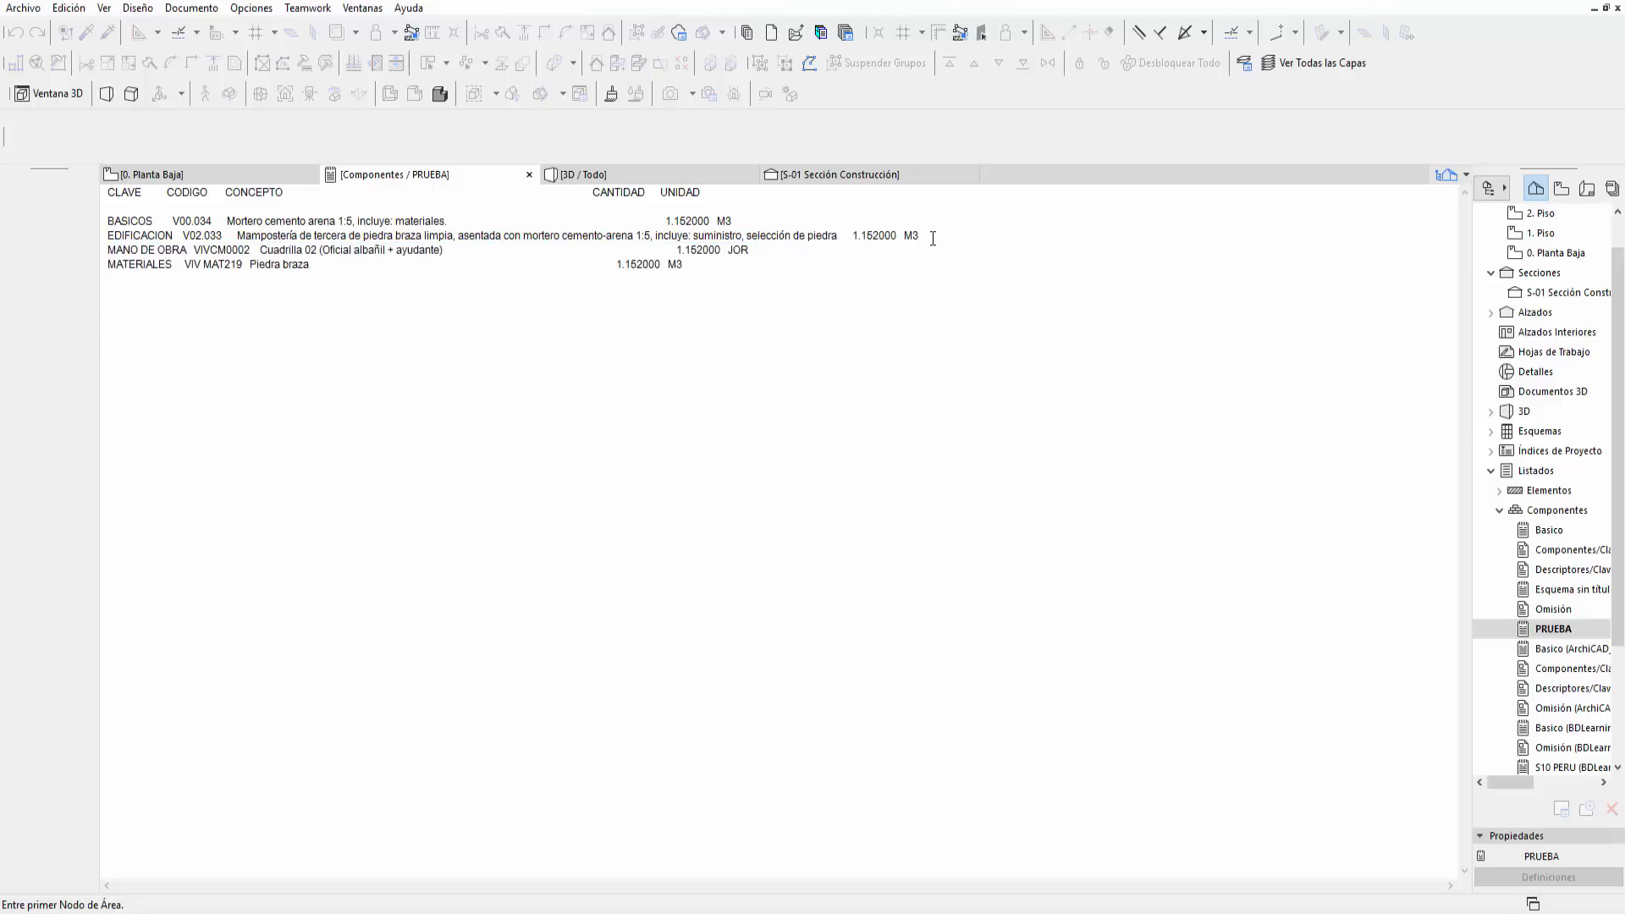
{"action": "left_click_drag", "start_coordinate": [689, 263], "coordinate": [93, 217]}
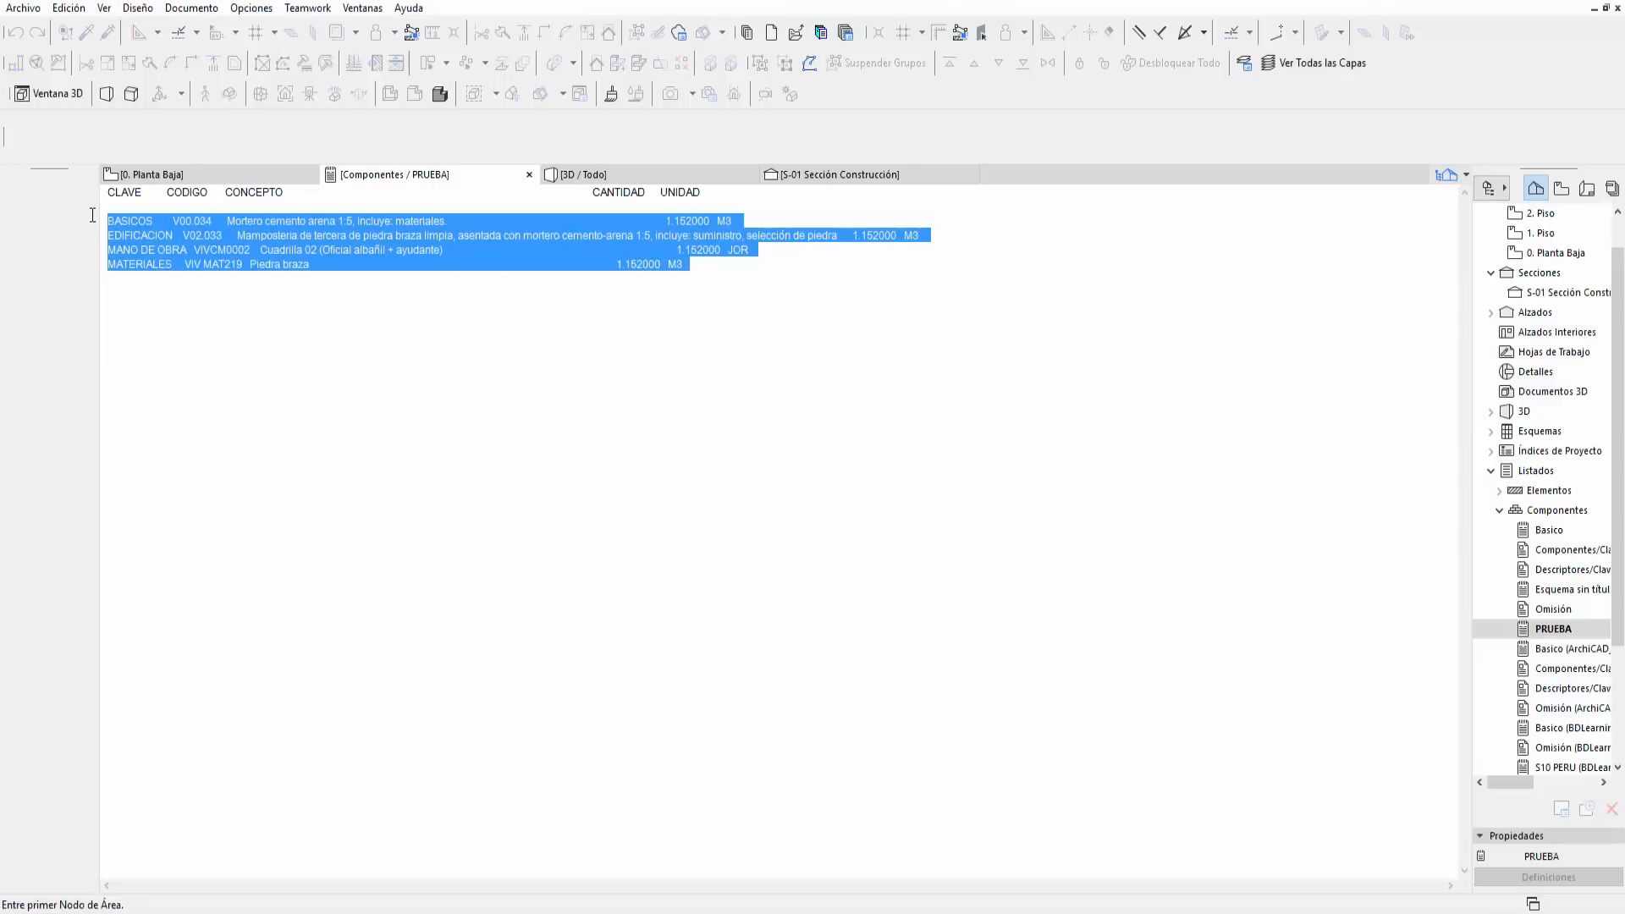
{"action": "left_click", "coordinate": [695, 265]}
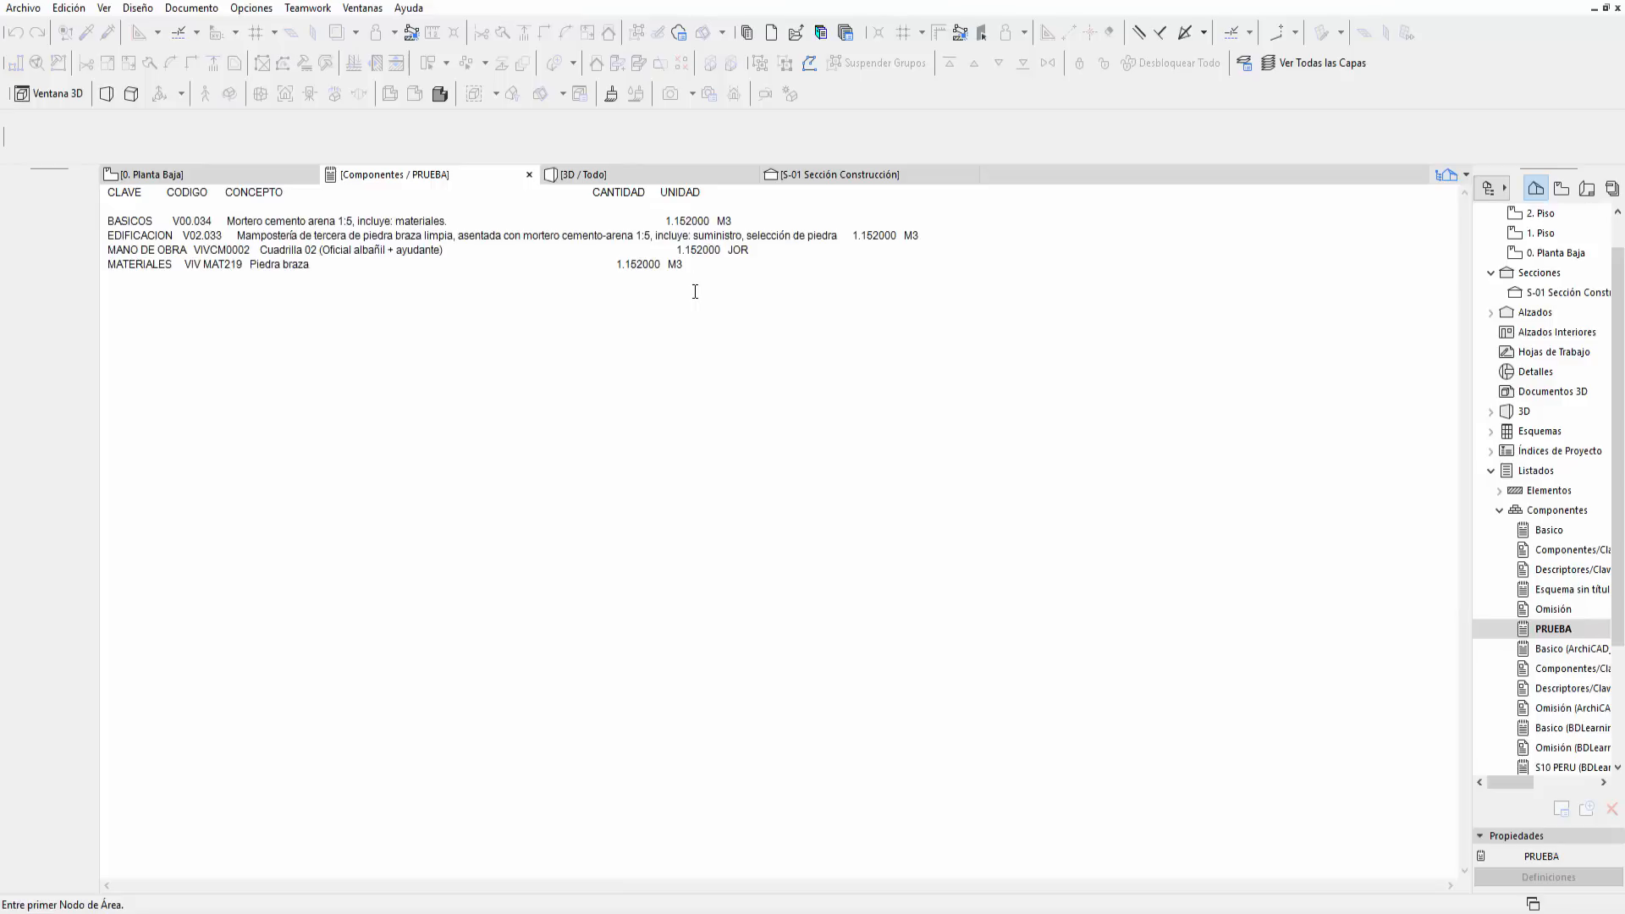
{"action": "left_click_drag", "start_coordinate": [687, 264], "coordinate": [92, 193]}
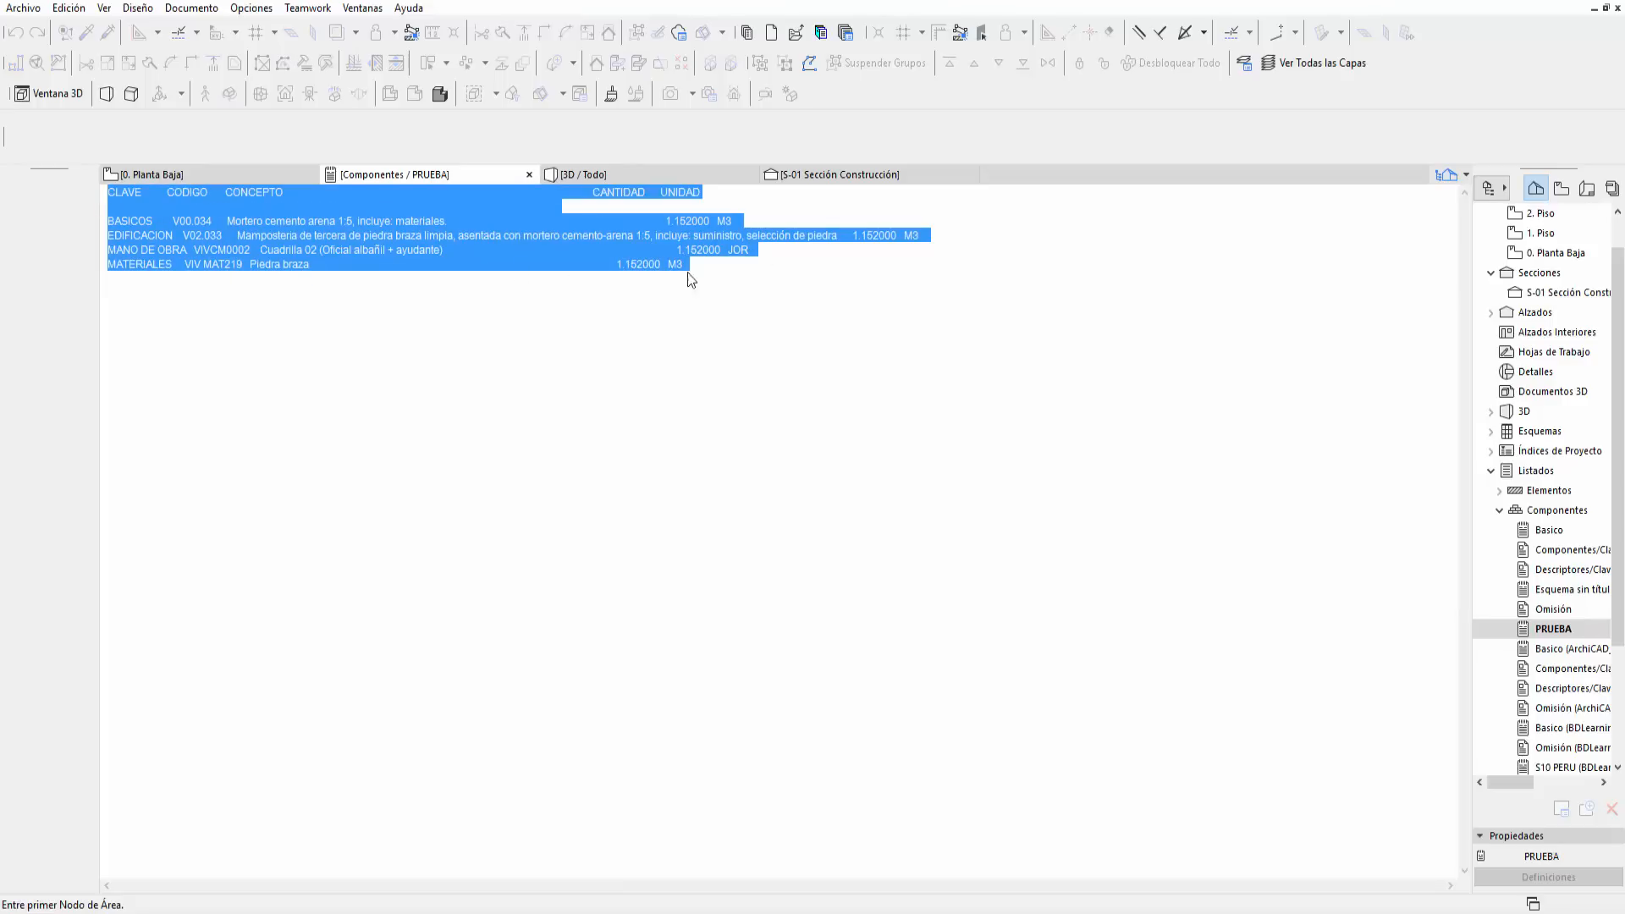